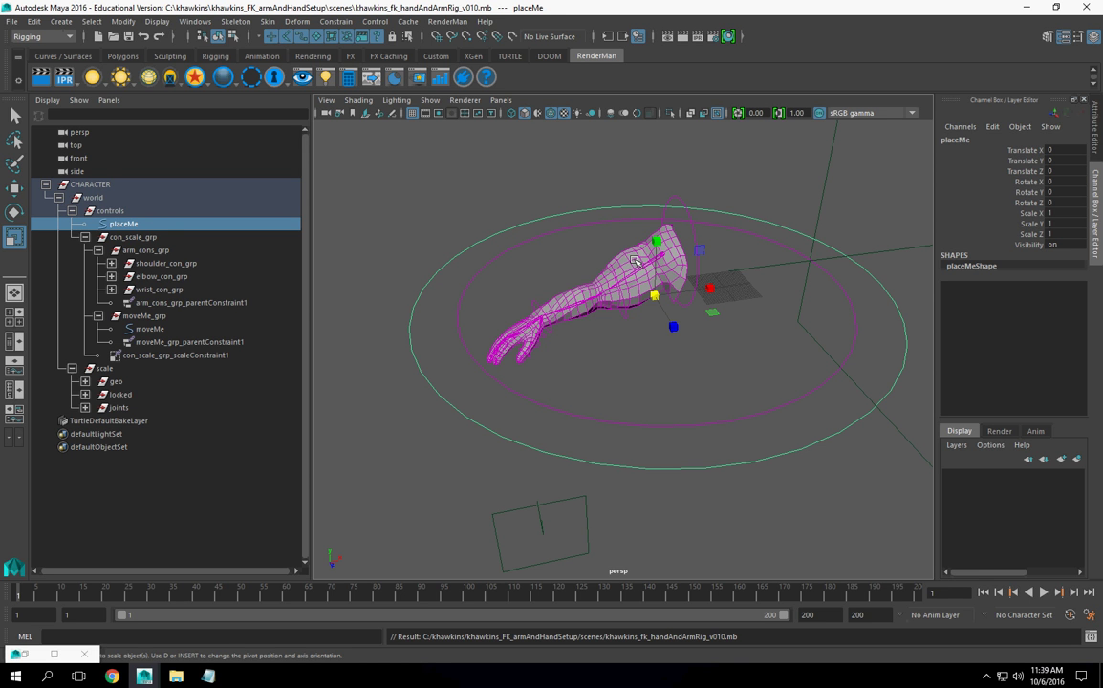
# Delete the moveMe and placeMe controls one at a time, undoing each deletion
pyautogui.click(571, 417)
pyautogui.press('Delete')
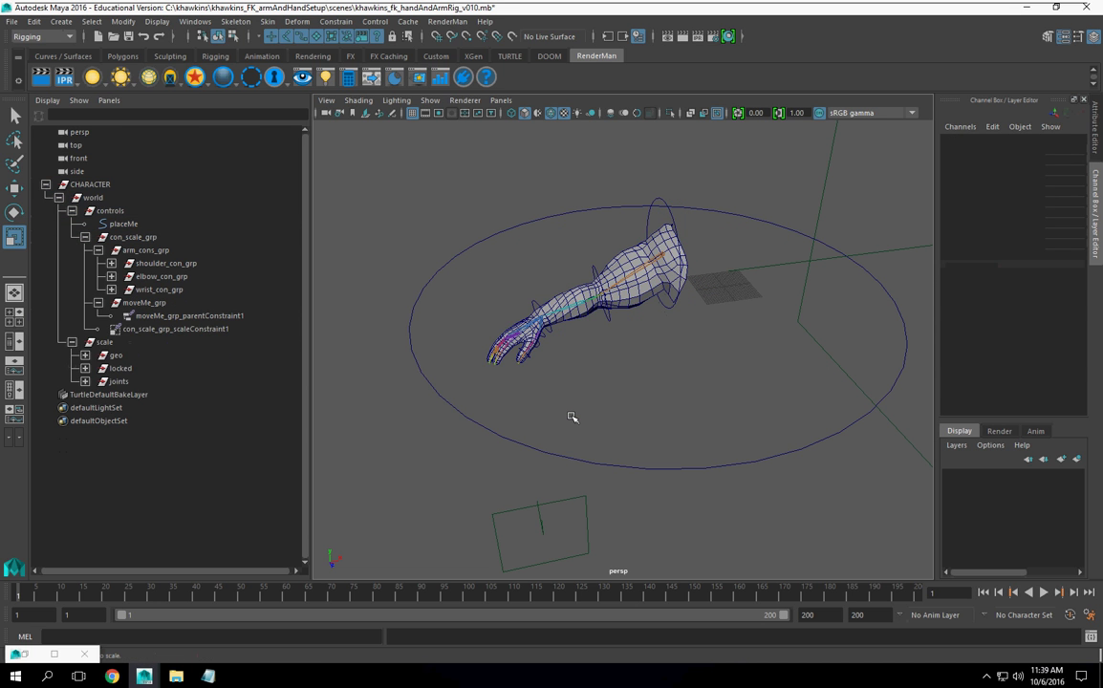
pyautogui.hotkey('ctrl', 'z')
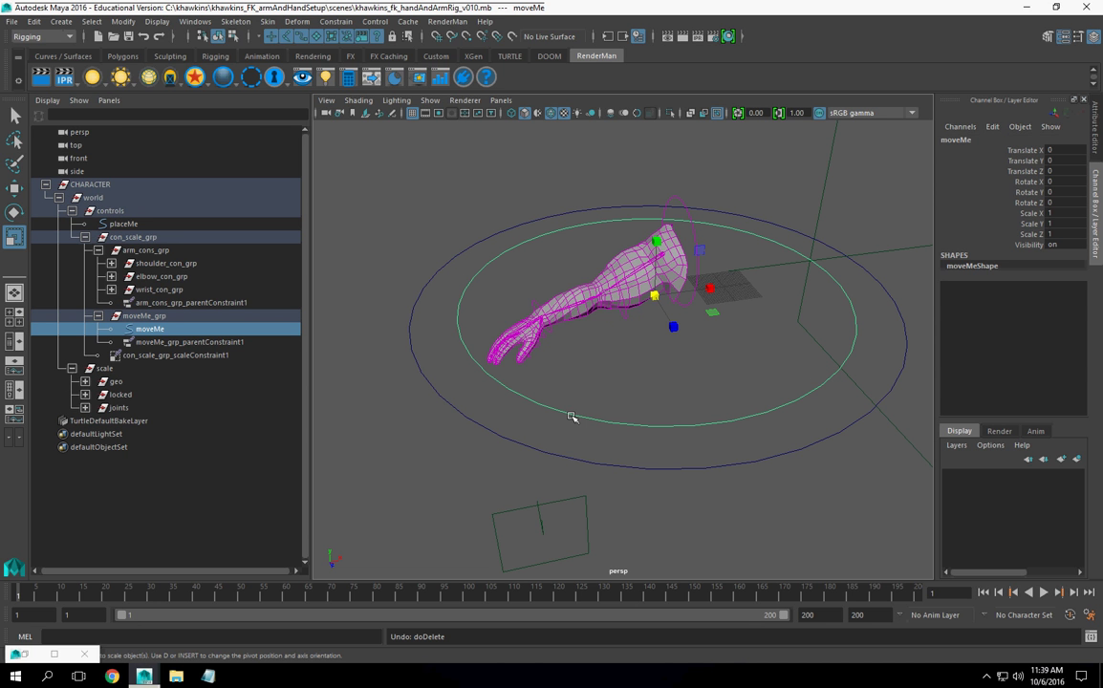
pyautogui.click(564, 461)
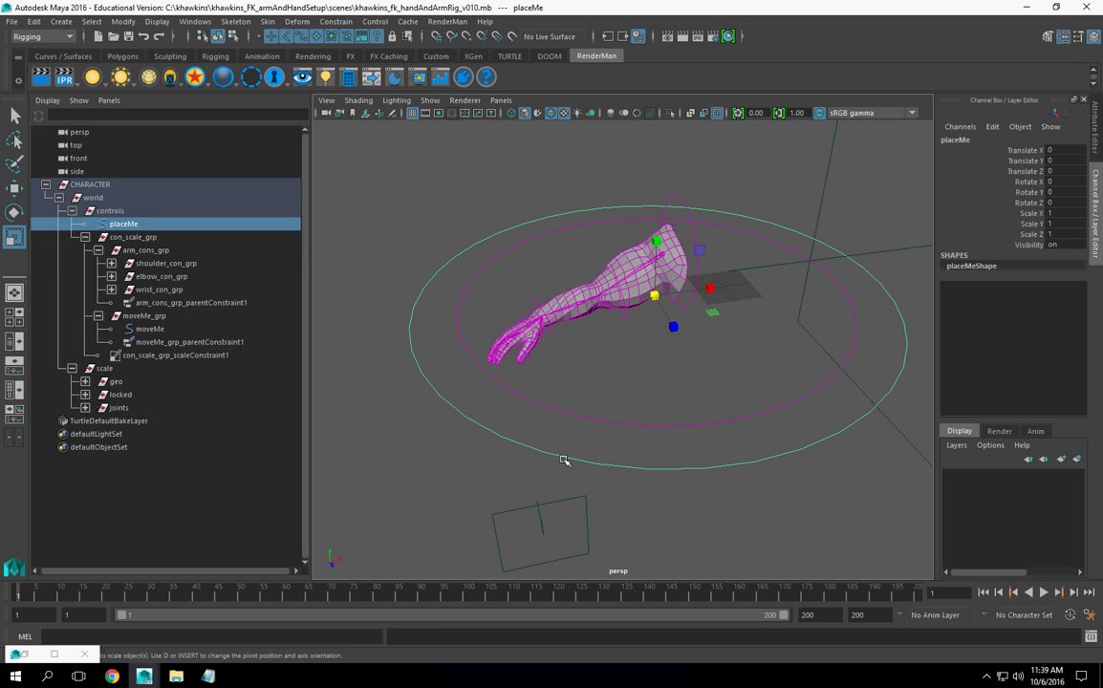
pyautogui.press('Delete')
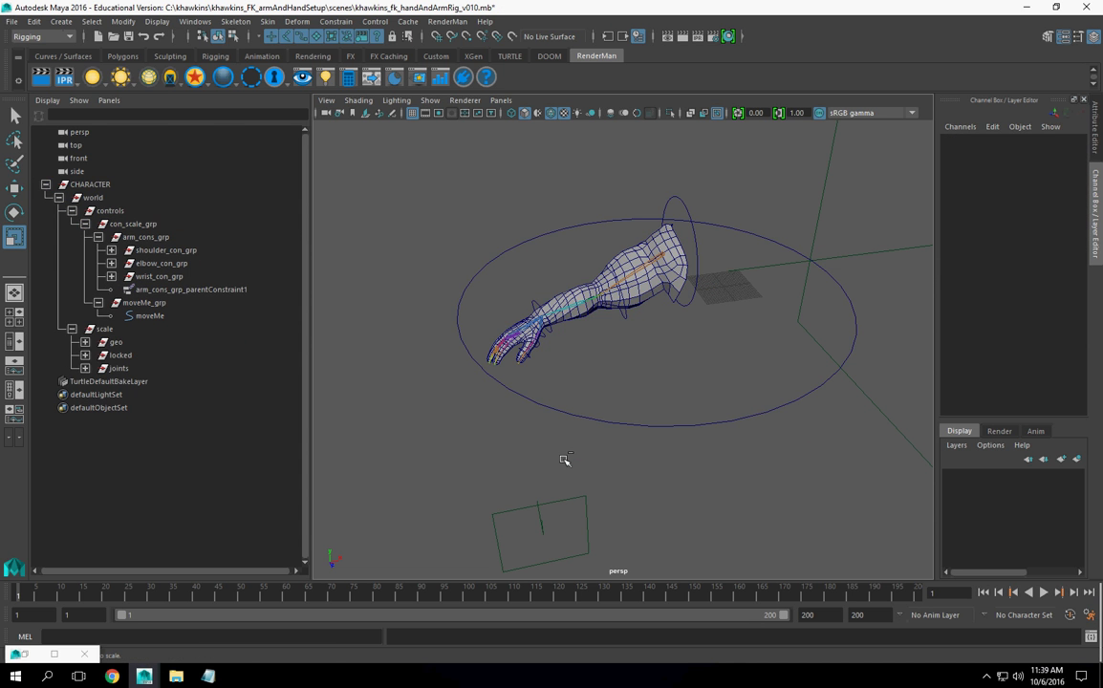
pyautogui.hotkey('ctrl', 'z')
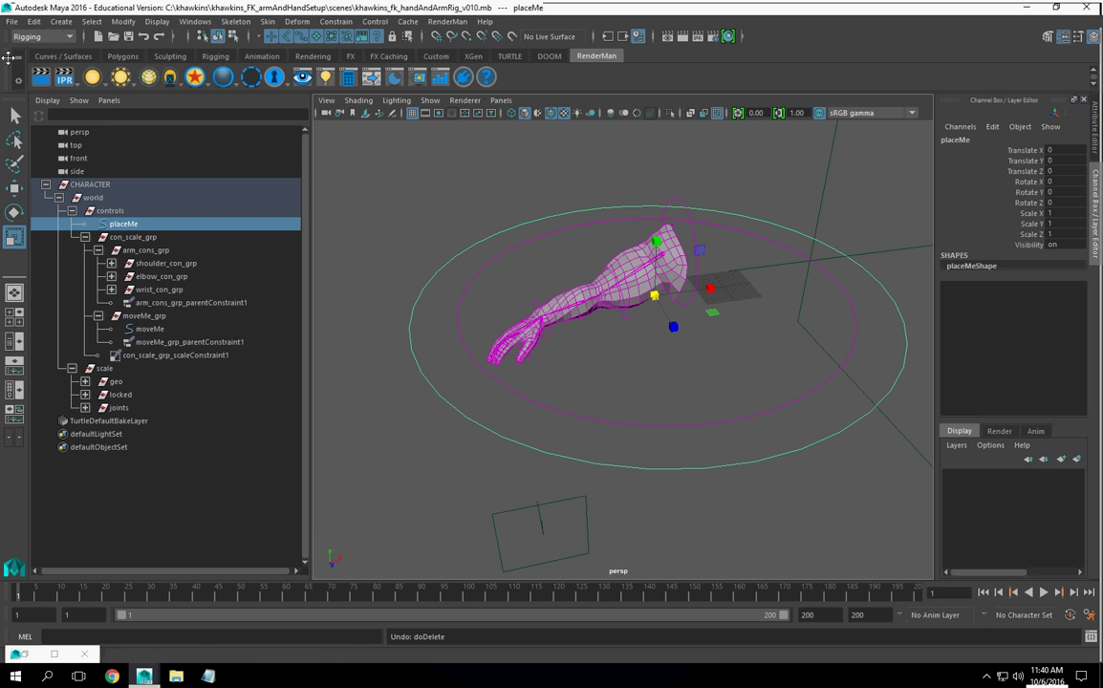
# Lock and hide the translate, rotate and scale channels of the CHARACTER group, leaving out visibility
pyautogui.click(124, 184)
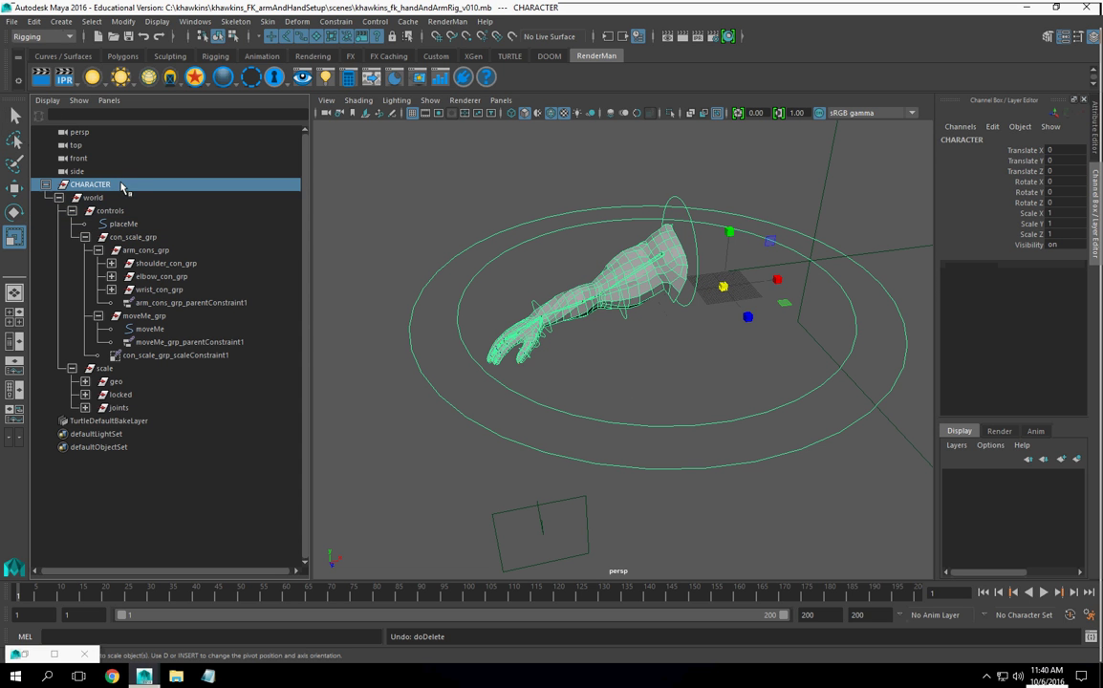
pyautogui.moveTo(1021, 153); pyautogui.dragTo(1021, 243)
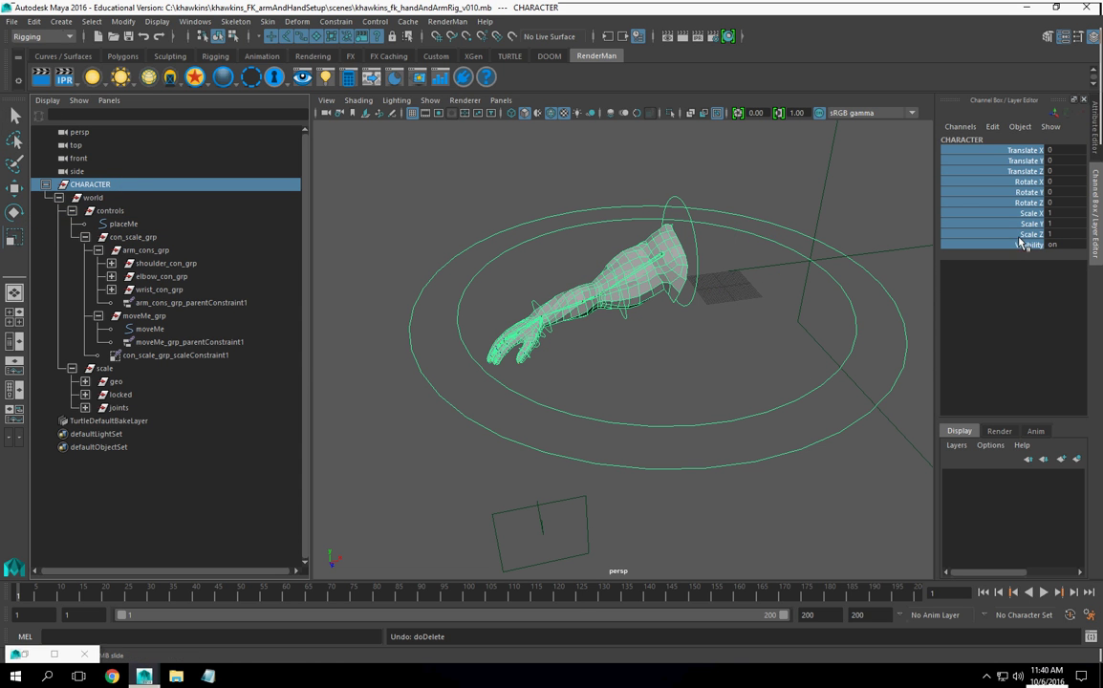
pyautogui.moveTo(1020, 150); pyautogui.dragTo(1024, 236)
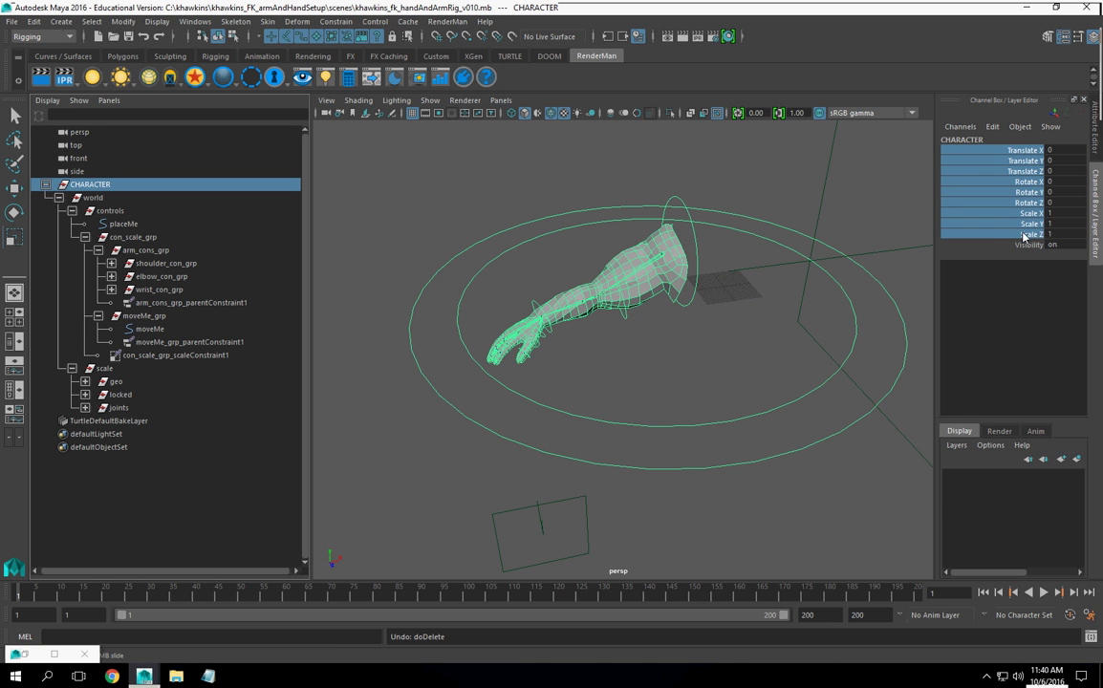
pyautogui.rightClick(1020, 232)
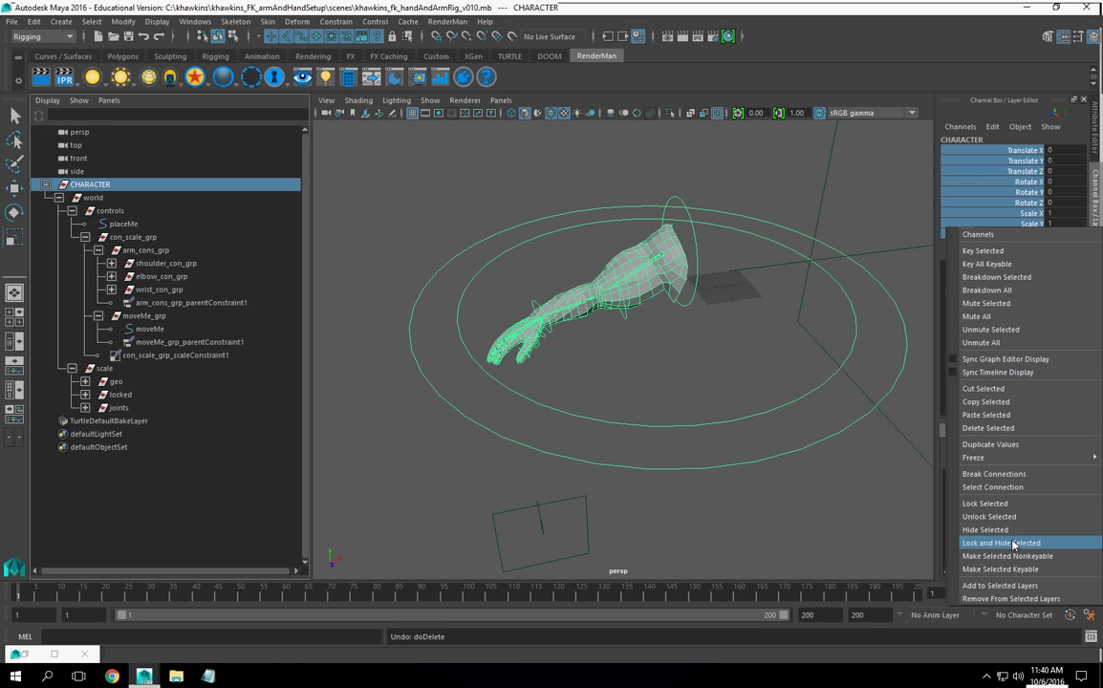
pyautogui.click(1009, 544)
# Lock and hide all translate, rotate and scale channels of the world group
pyautogui.click(100, 197)
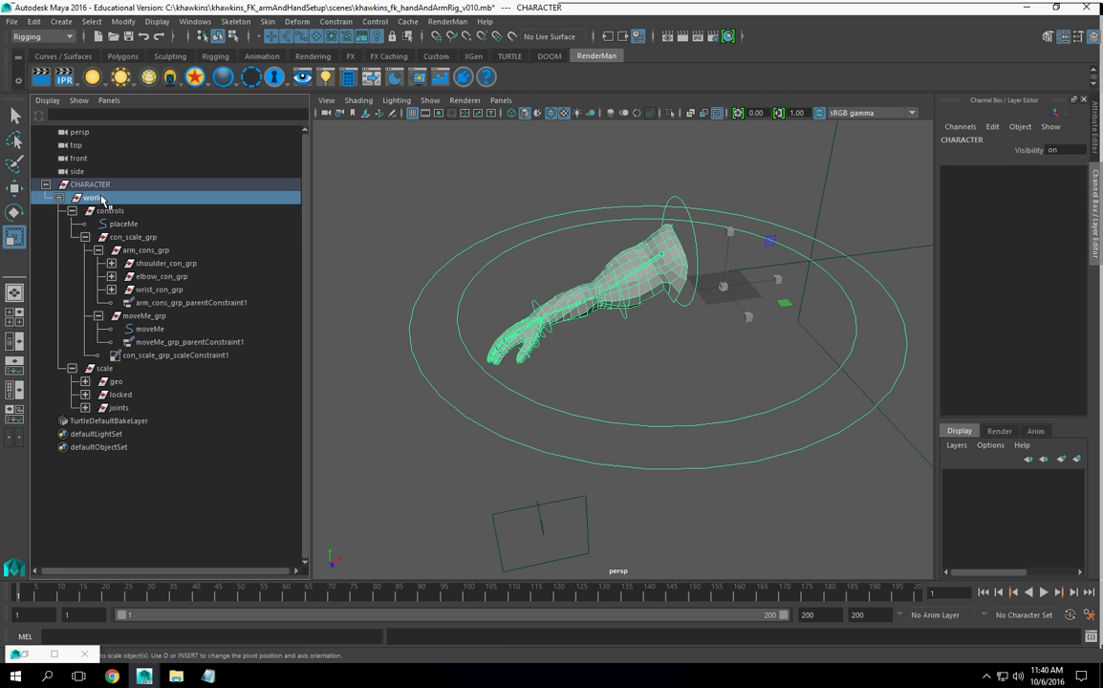
pyautogui.moveTo(1017, 150); pyautogui.dragTo(1024, 235)
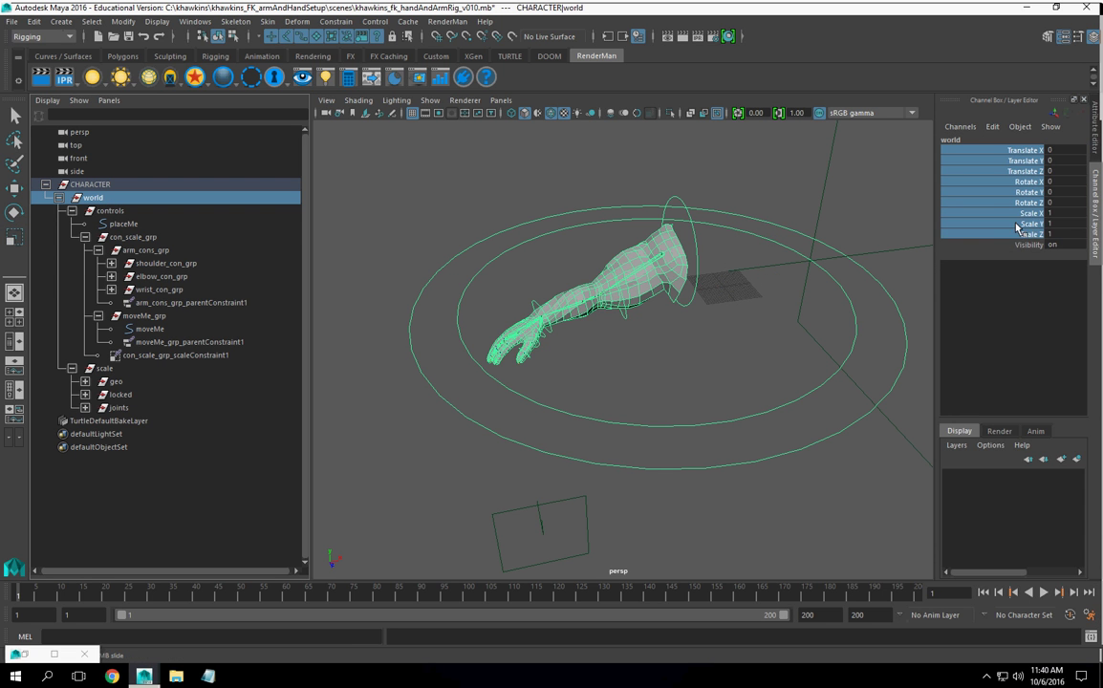
pyautogui.rightClick(1017, 226)
pyautogui.click(941, 536)
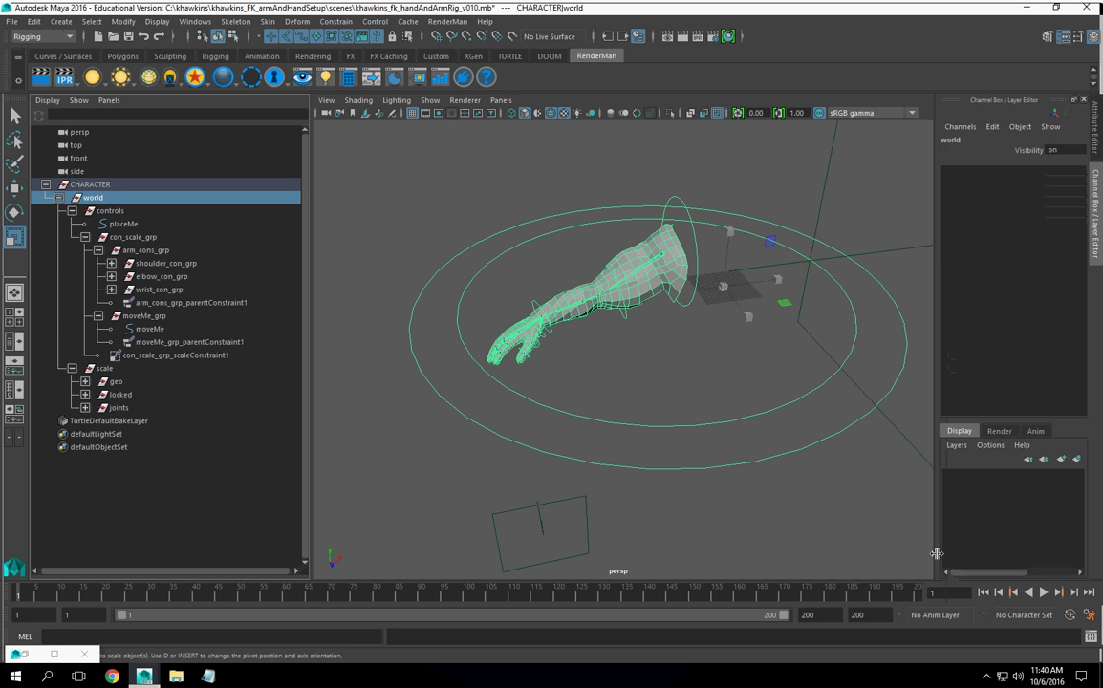
# Lock and hide all translate, rotate and scale channels of the controls group
pyautogui.click(103, 207)
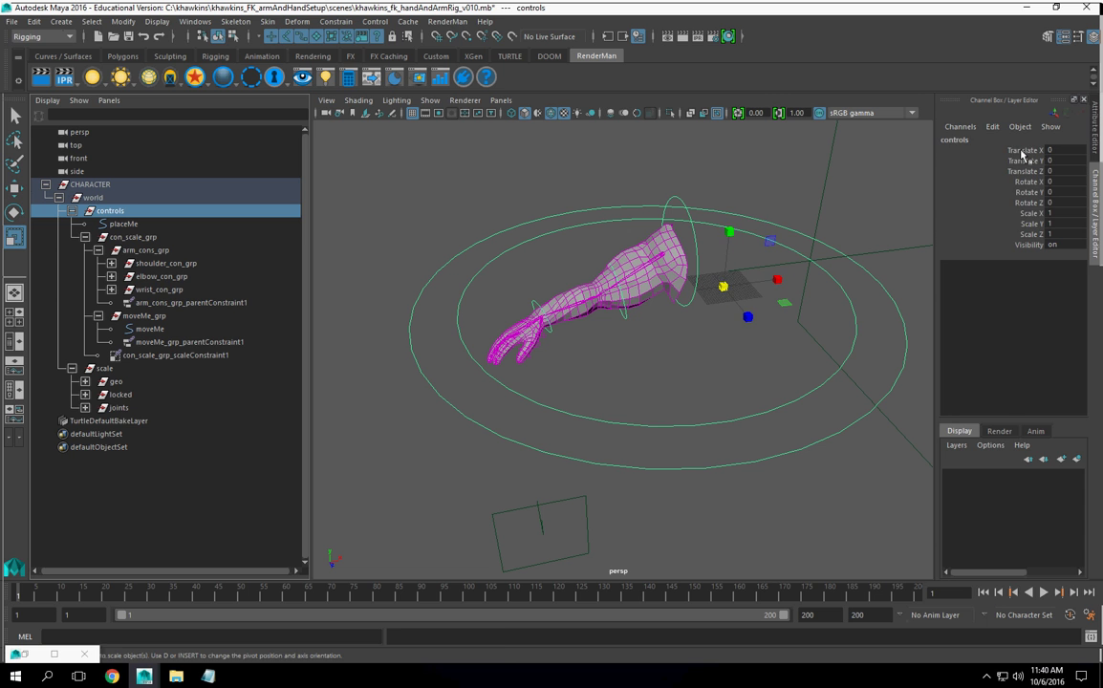
pyautogui.moveTo(1021, 153); pyautogui.dragTo(1023, 235)
pyautogui.rightClick(1017, 227)
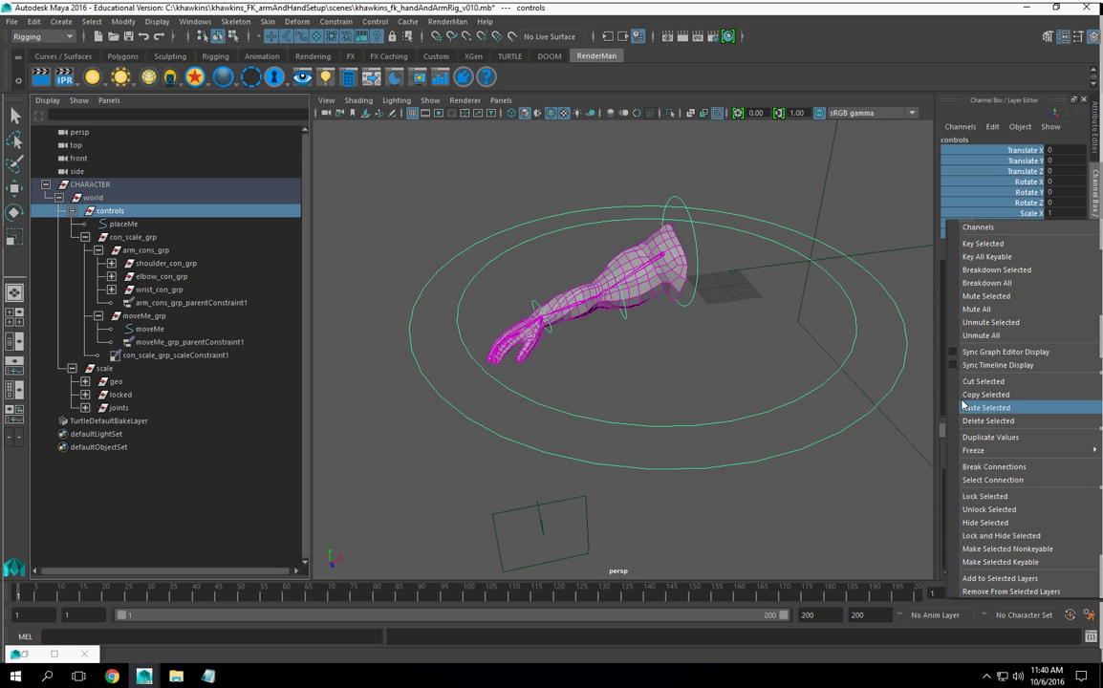
pyautogui.rightClick(975, 180)
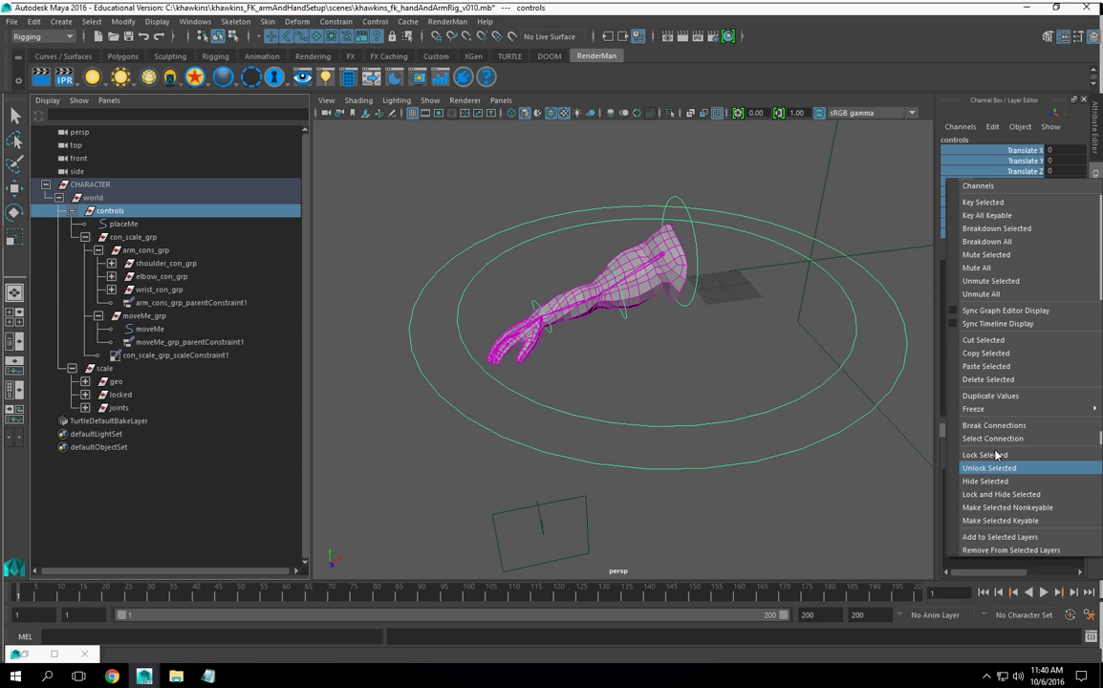
pyautogui.click(1001, 494)
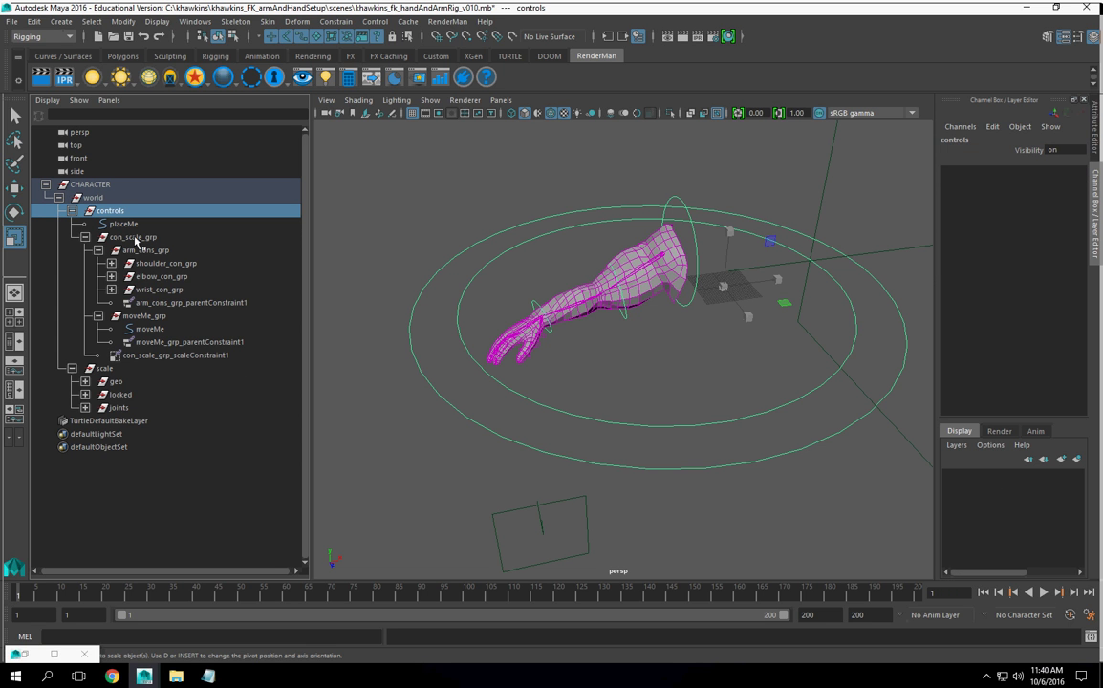
# Lock and hide all translate, rotate and scale channels of con_scale_grp
pyautogui.click(134, 225)
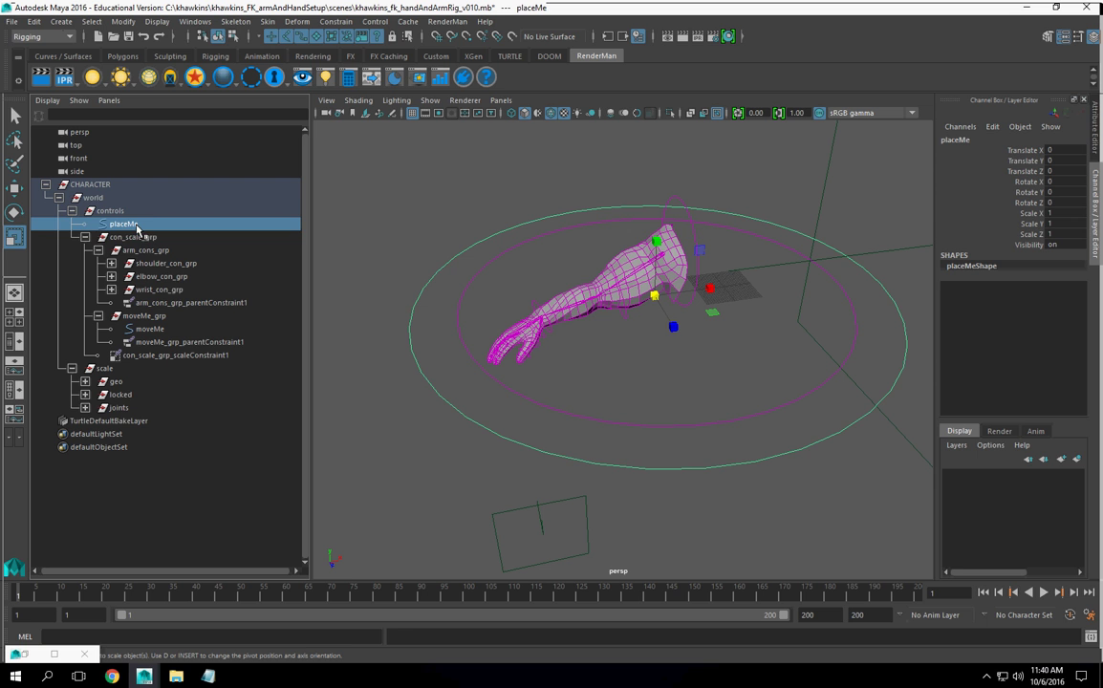
pyautogui.click(134, 236)
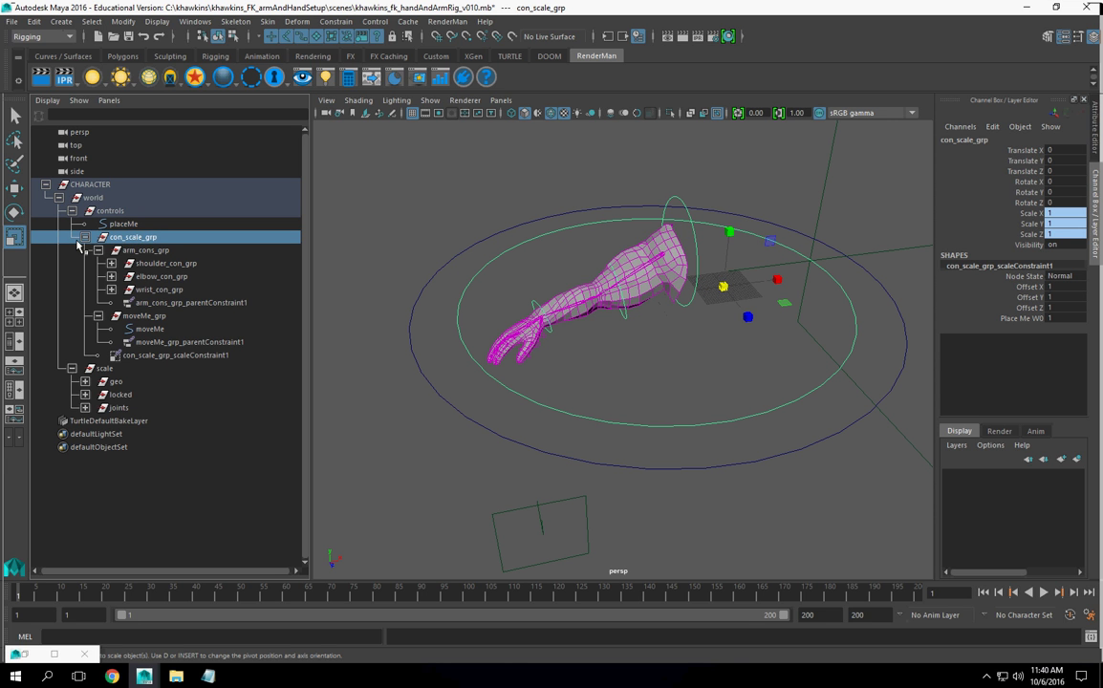
pyautogui.moveTo(1022, 150); pyautogui.dragTo(1019, 234)
pyautogui.rightClick(1020, 236)
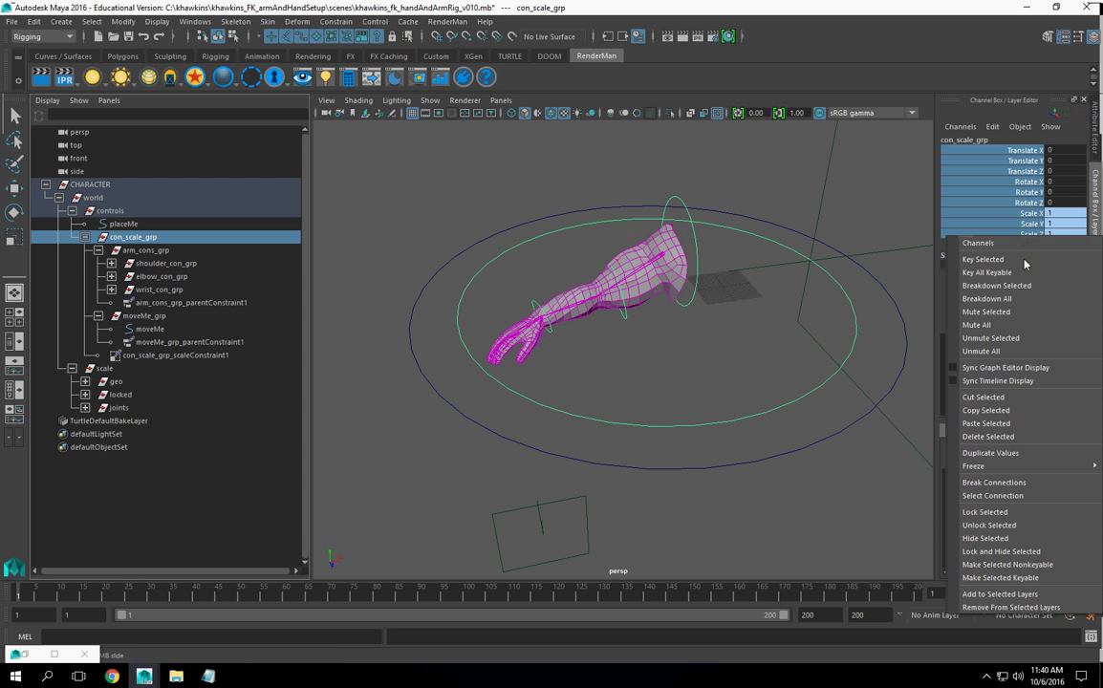
pyautogui.click(1001, 552)
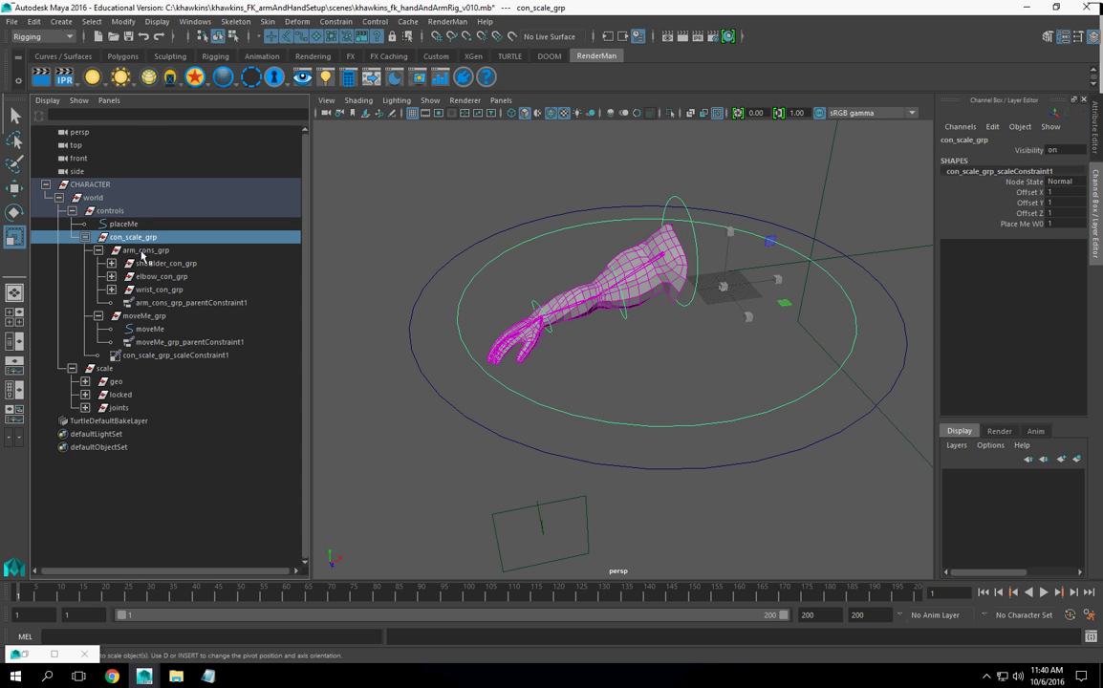
# Lock and hide all translate, rotate and scale channels of arm_cons_grp
pyautogui.click(144, 250)
pyautogui.moveTo(1023, 150); pyautogui.dragTo(1023, 234)
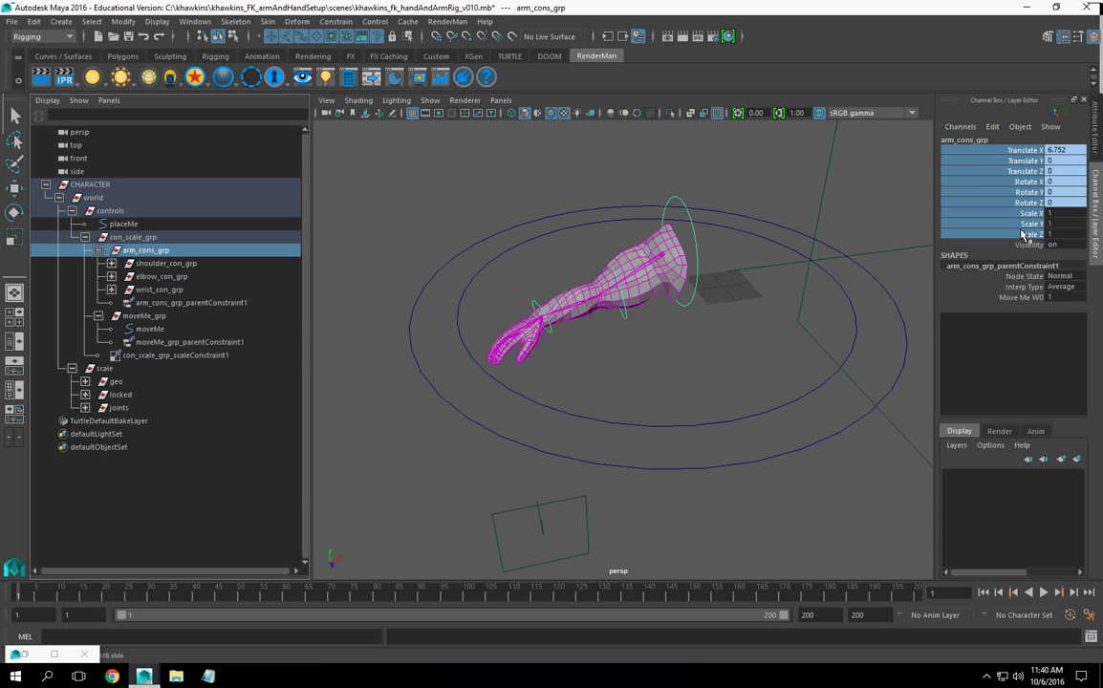
pyautogui.rightClick(1022, 235)
pyautogui.click(1022, 547)
pyautogui.press('r')
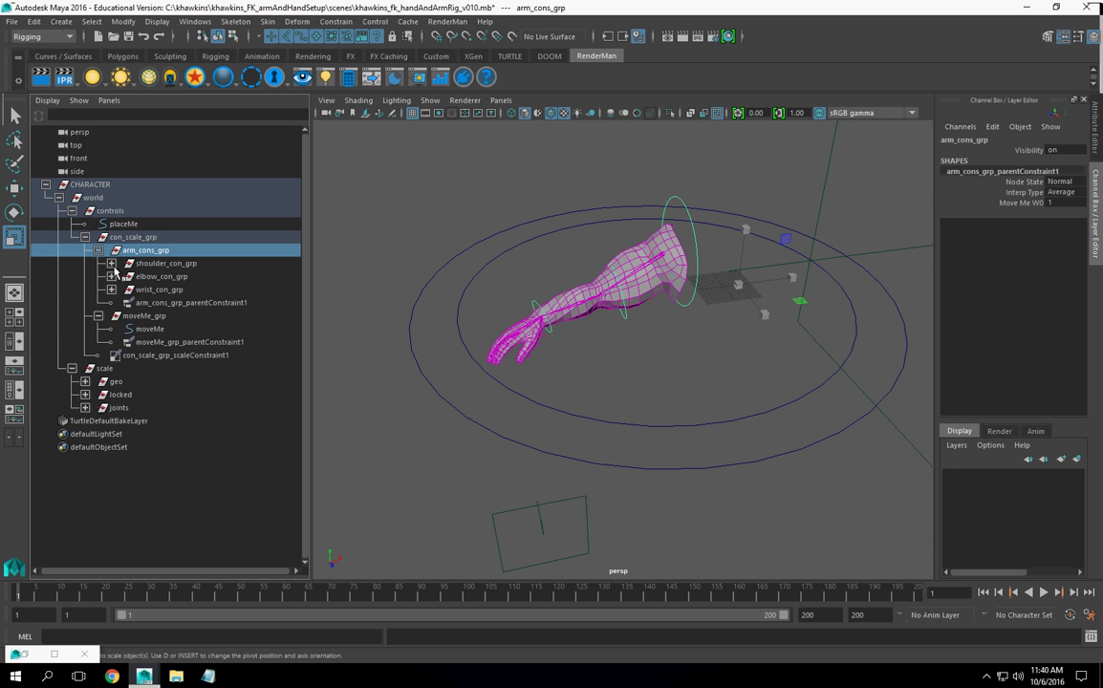
# Lock and hide the translate, rotate and scale channels of shoulder_con_grp, elbow_con_grp and wrist_con_grp together
pyautogui.click(153, 264)
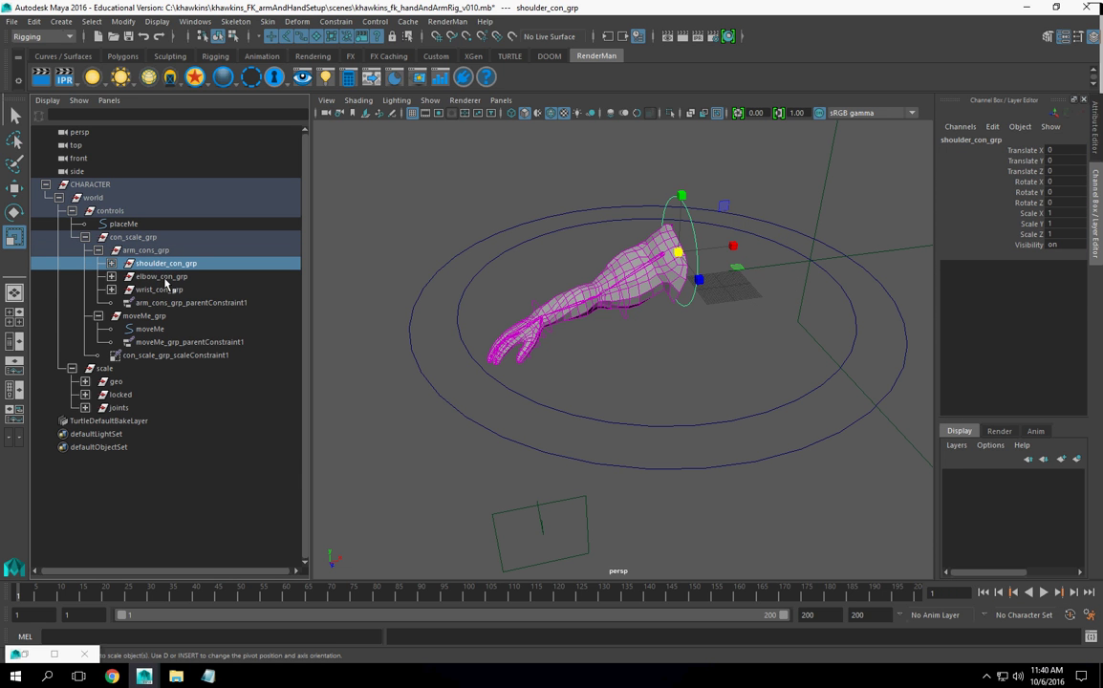
pyautogui.keyDown('ctrl'); pyautogui.click(161, 276); pyautogui.keyUp('ctrl')
pyautogui.keyDown('ctrl'); pyautogui.click(156, 290); pyautogui.keyUp('ctrl')
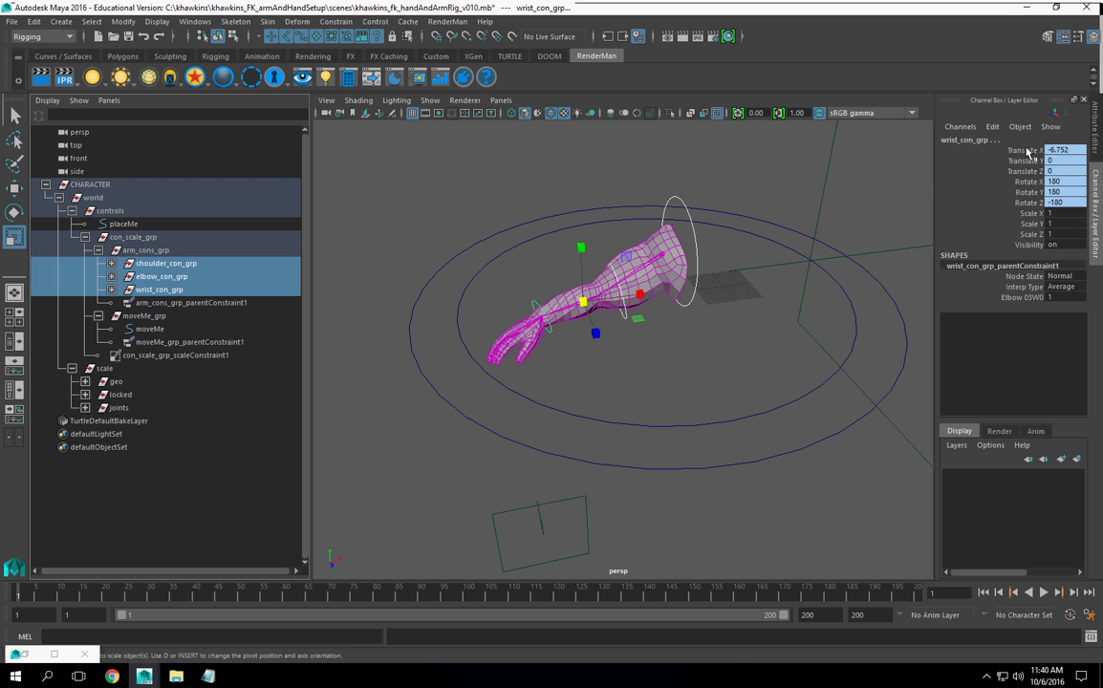
pyautogui.moveTo(1028, 151); pyautogui.dragTo(1028, 236)
pyautogui.rightClick(1021, 231)
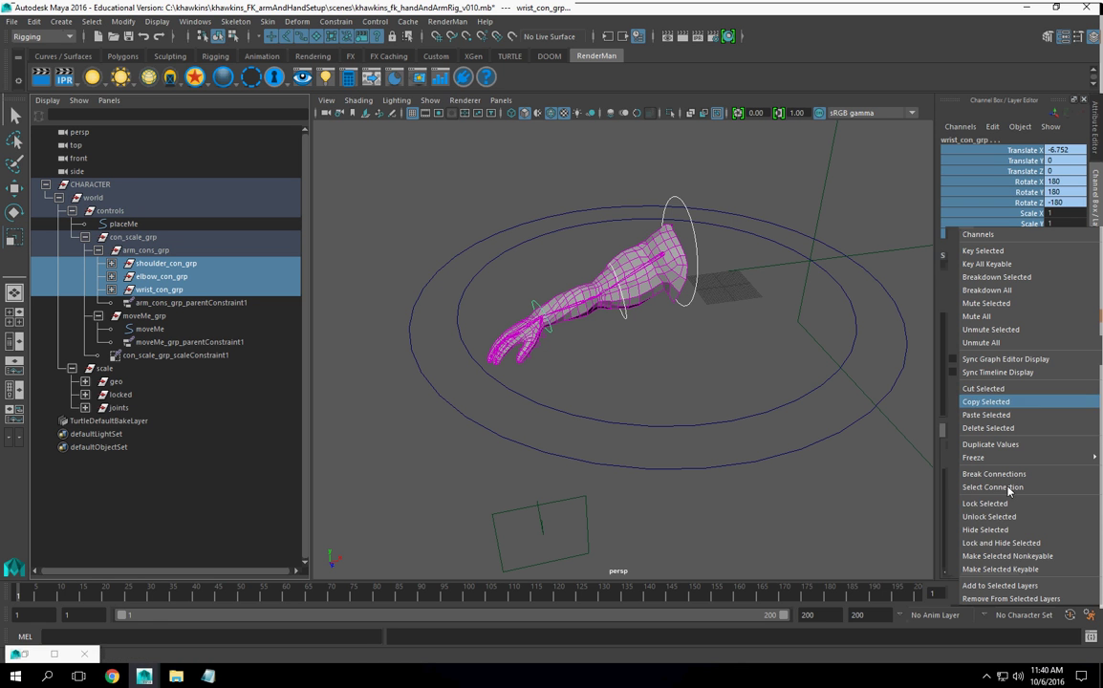
pyautogui.click(1001, 543)
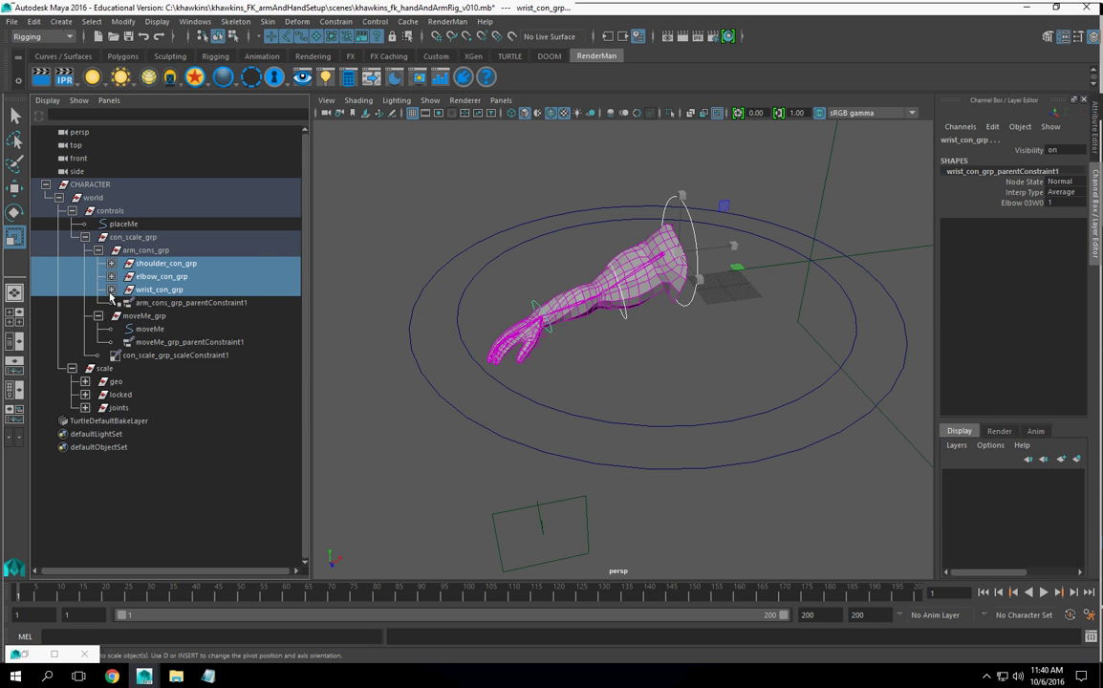
# Expand the shoulder, elbow and wrist control groups, and lock and hide the translate and scale channels of shoulder_con
pyautogui.click(112, 263)
pyautogui.click(112, 290)
pyautogui.click(112, 329)
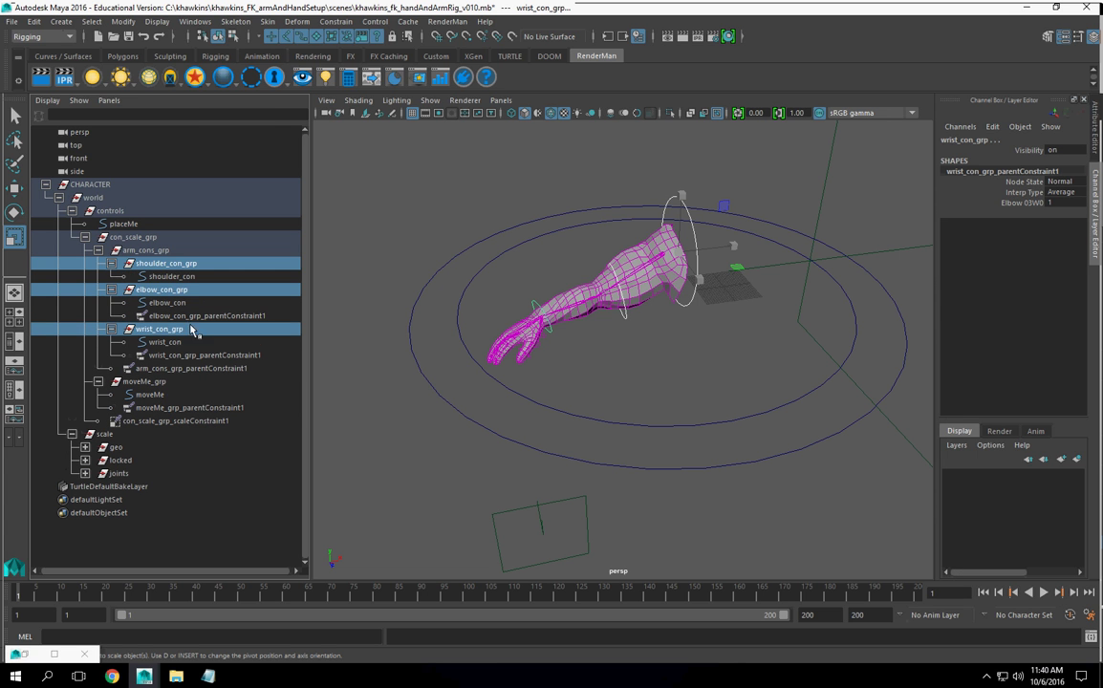
pyautogui.click(175, 276)
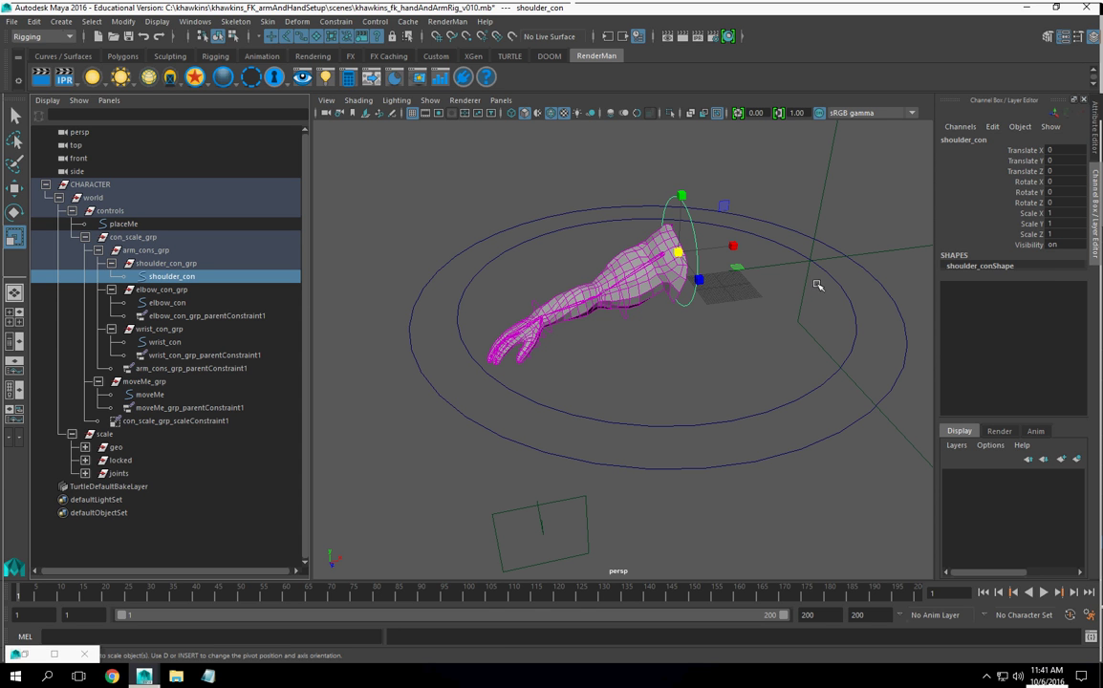
pyautogui.moveTo(1010, 151); pyautogui.dragTo(1033, 239)
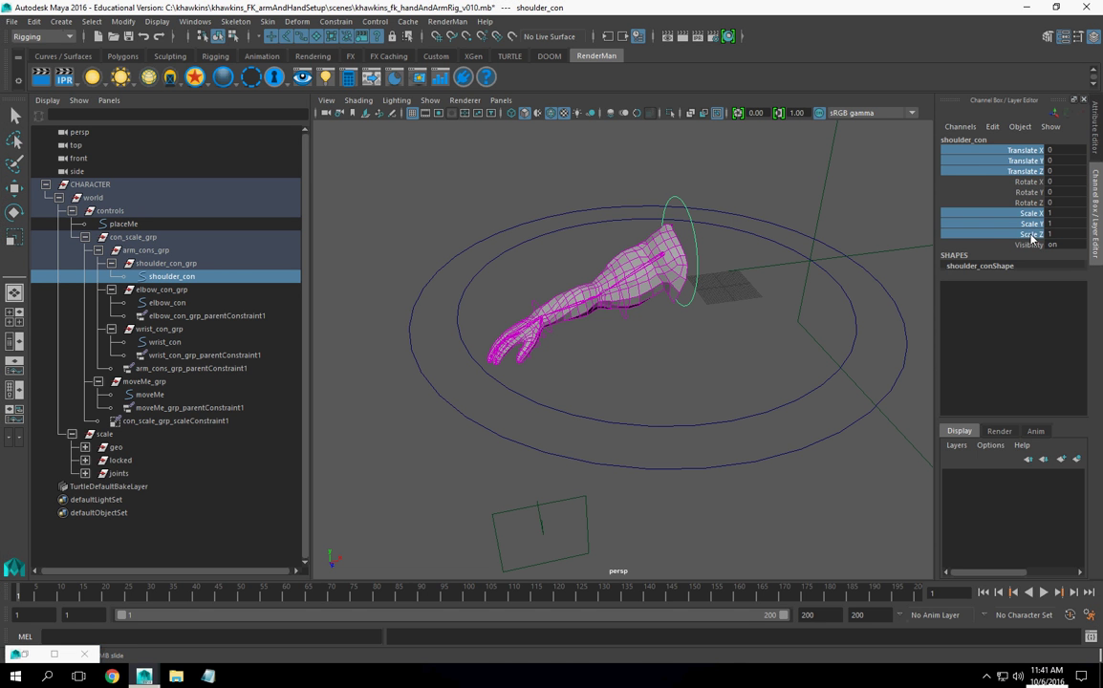
pyautogui.rightClick(1028, 233)
pyautogui.click(918, 496)
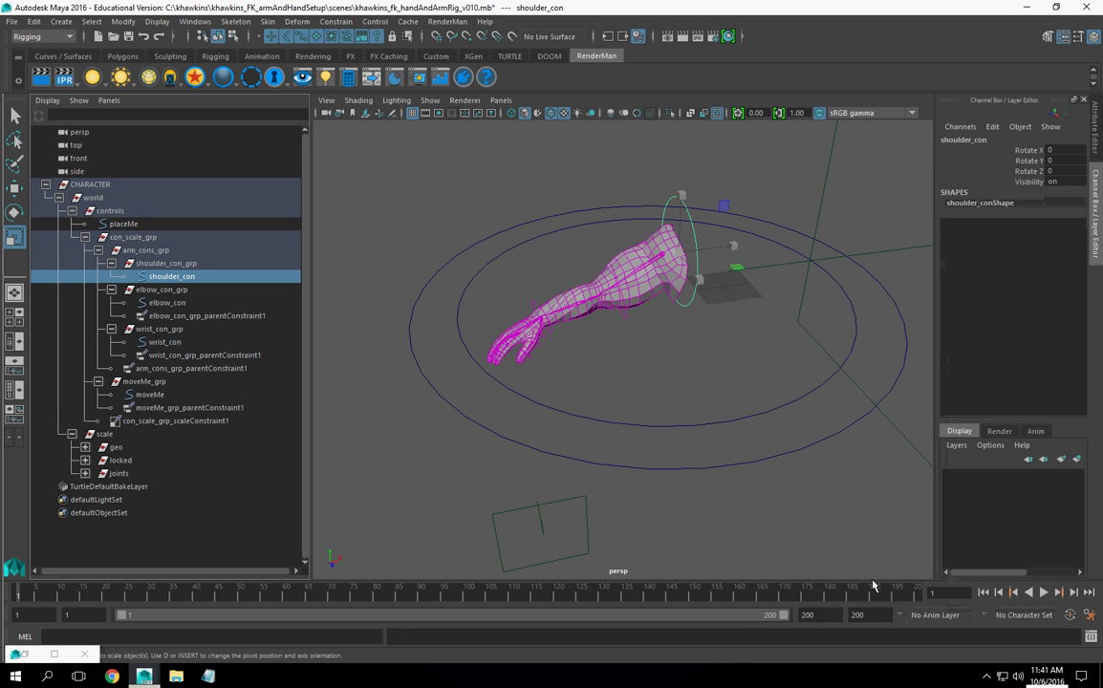
# Lock and hide the translate and scale channels of elbow_con, leaving its rotate channels and visibility available
pyautogui.click(158, 302)
pyautogui.moveTo(1027, 150); pyautogui.dragTo(1020, 230)
pyautogui.rightClick(1020, 230)
pyautogui.click(955, 486)
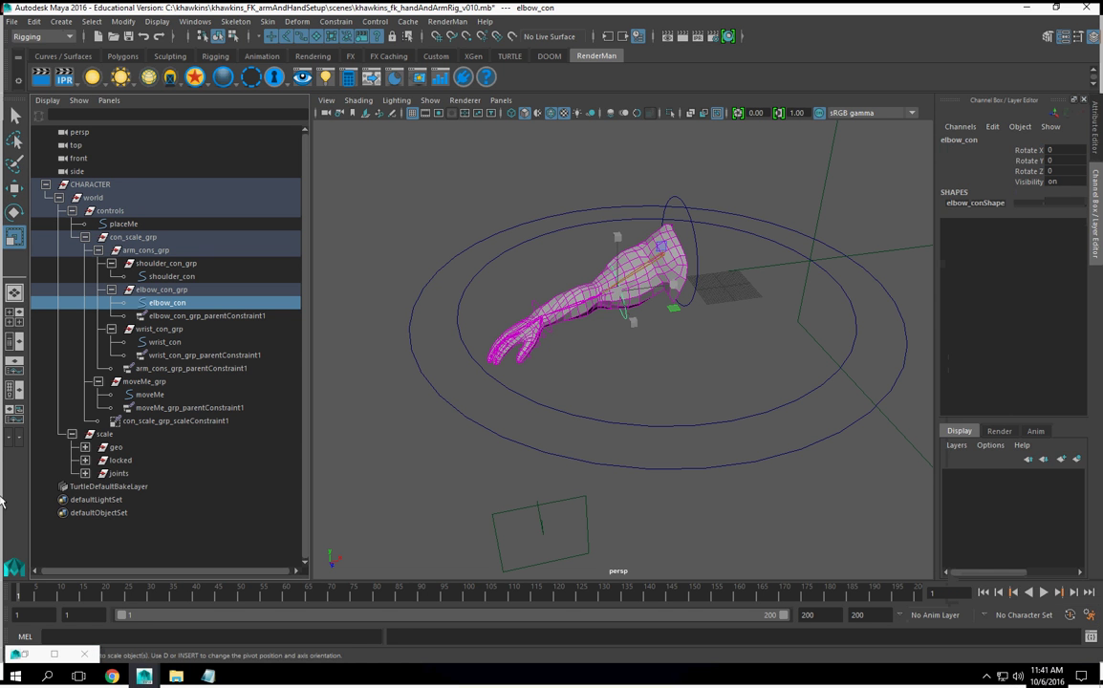
# Lock and hide the translate and scale channels of wrist_con, leaving its rotate channels and visibility available
pyautogui.click(150, 394)
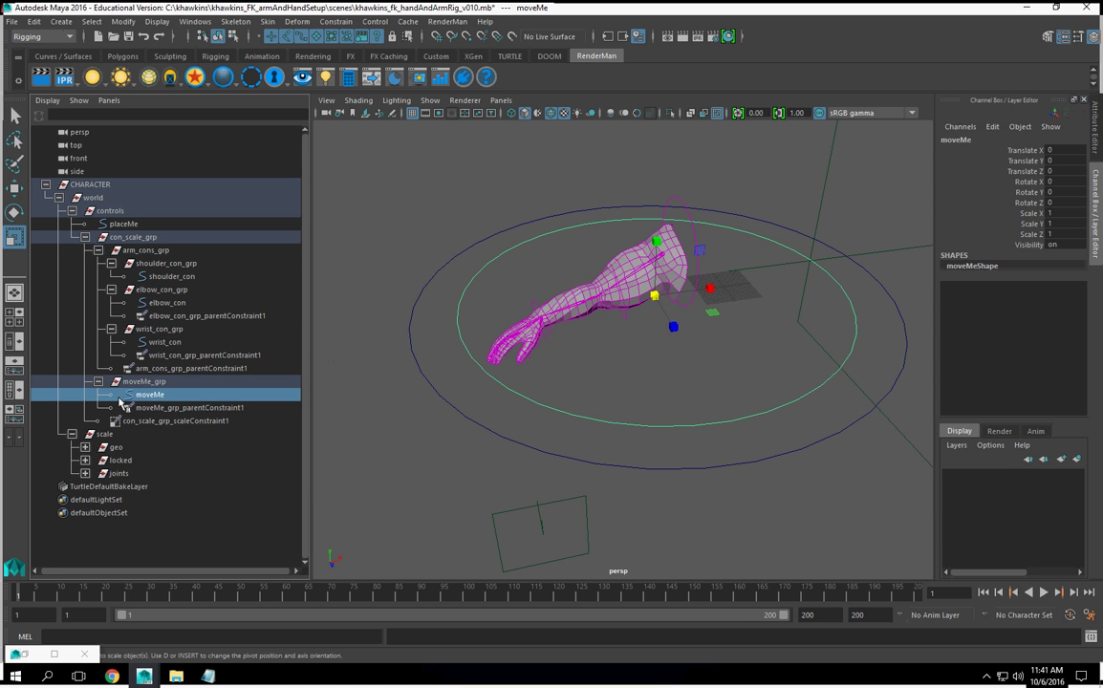
pyautogui.click(158, 341)
pyautogui.moveTo(1021, 150); pyautogui.dragTo(1022, 171)
pyautogui.keyDown('ctrl'); pyautogui.moveTo(1025, 213); pyautogui.dragTo(1024, 225); pyautogui.keyUp('ctrl')
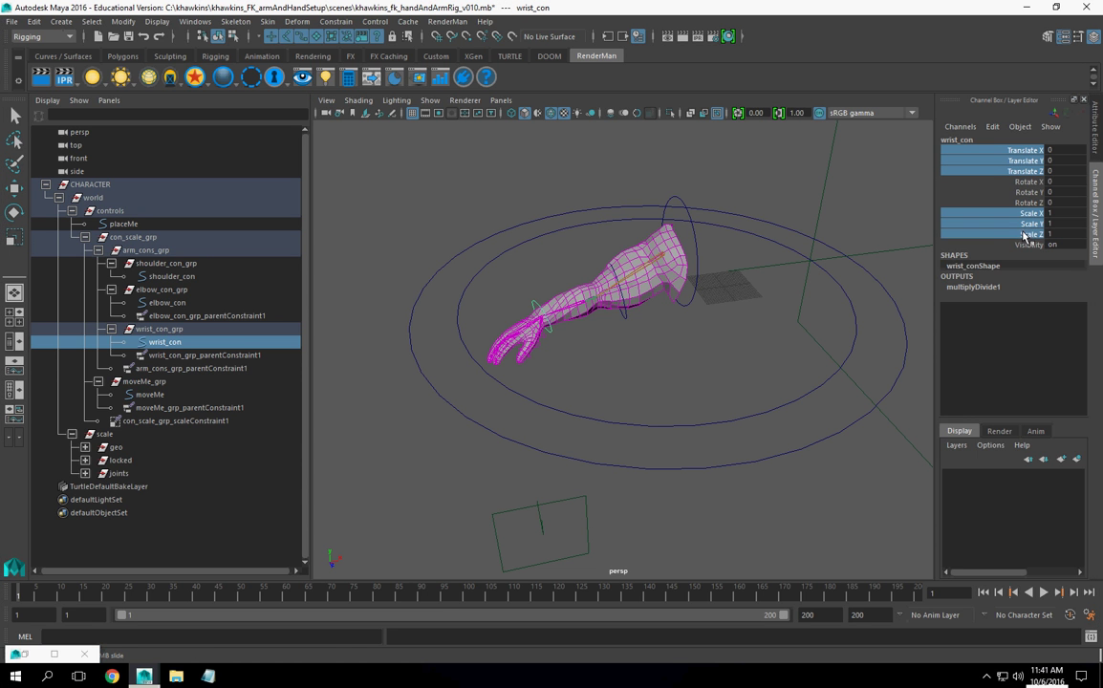
pyautogui.rightClick(1025, 233)
pyautogui.click(998, 544)
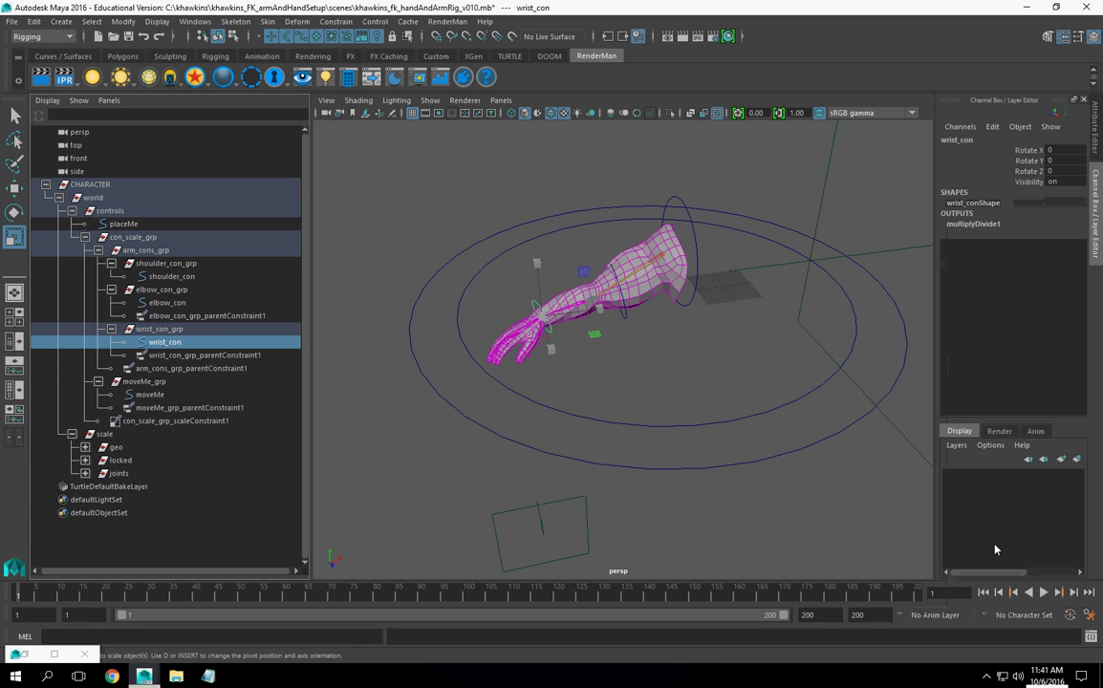
pyautogui.press('r')
# Lock and hide the scale channels of moveMe, leaving its translate and rotate channels and visibility available
pyautogui.click(139, 396)
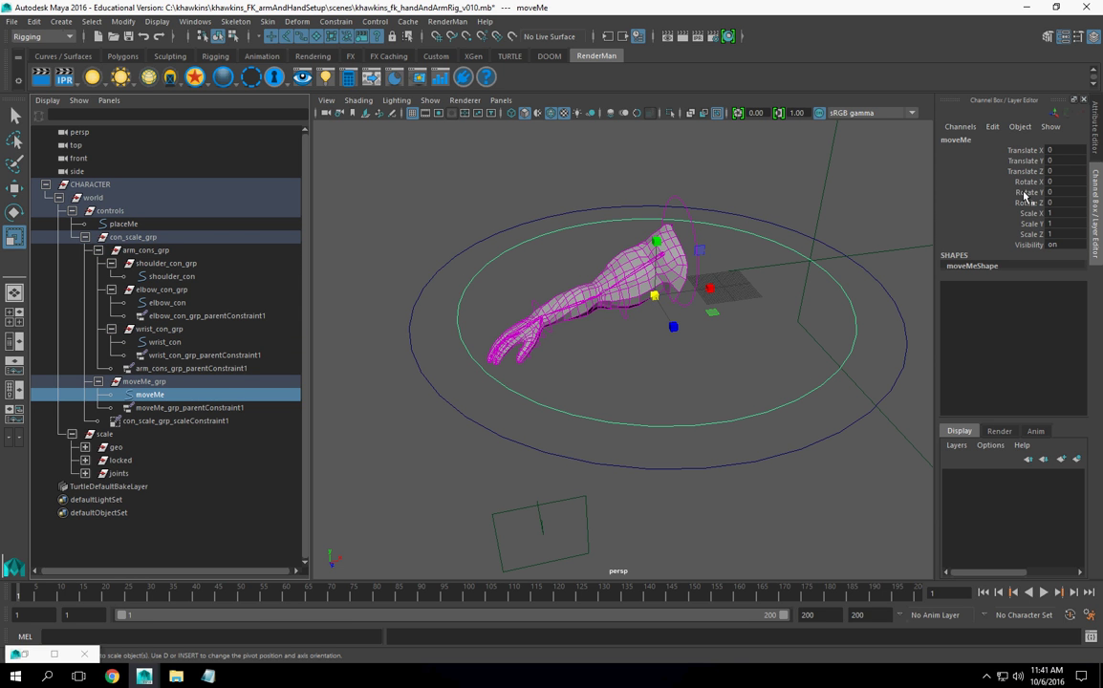
pyautogui.moveTo(1025, 212); pyautogui.dragTo(1028, 224)
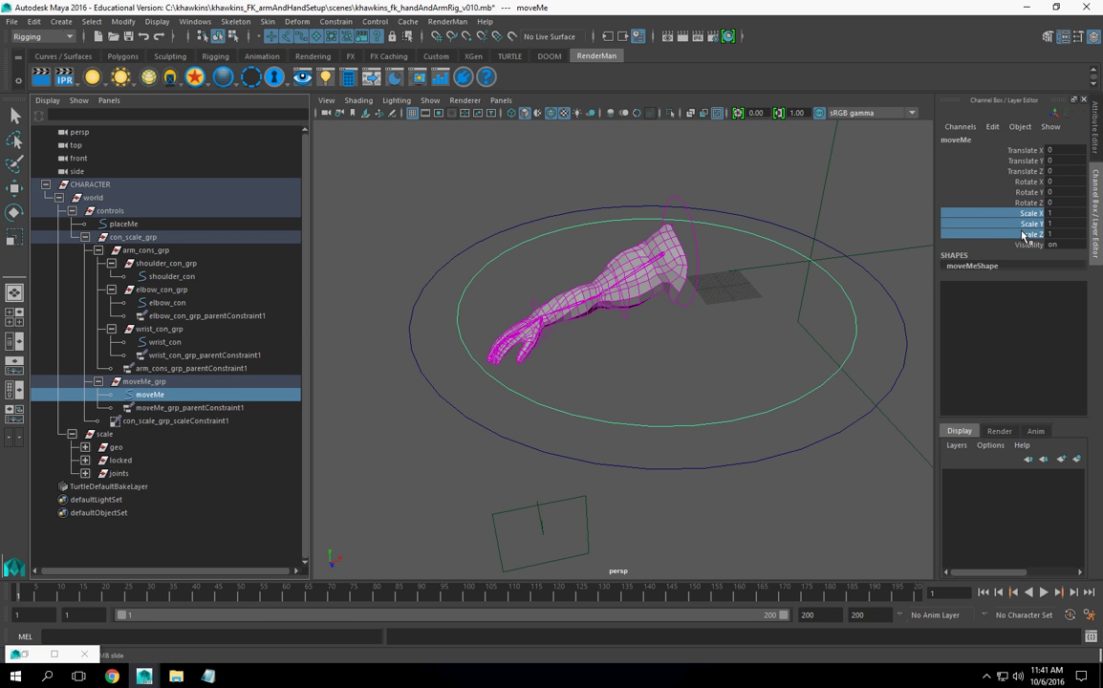
pyautogui.rightClick(1027, 230)
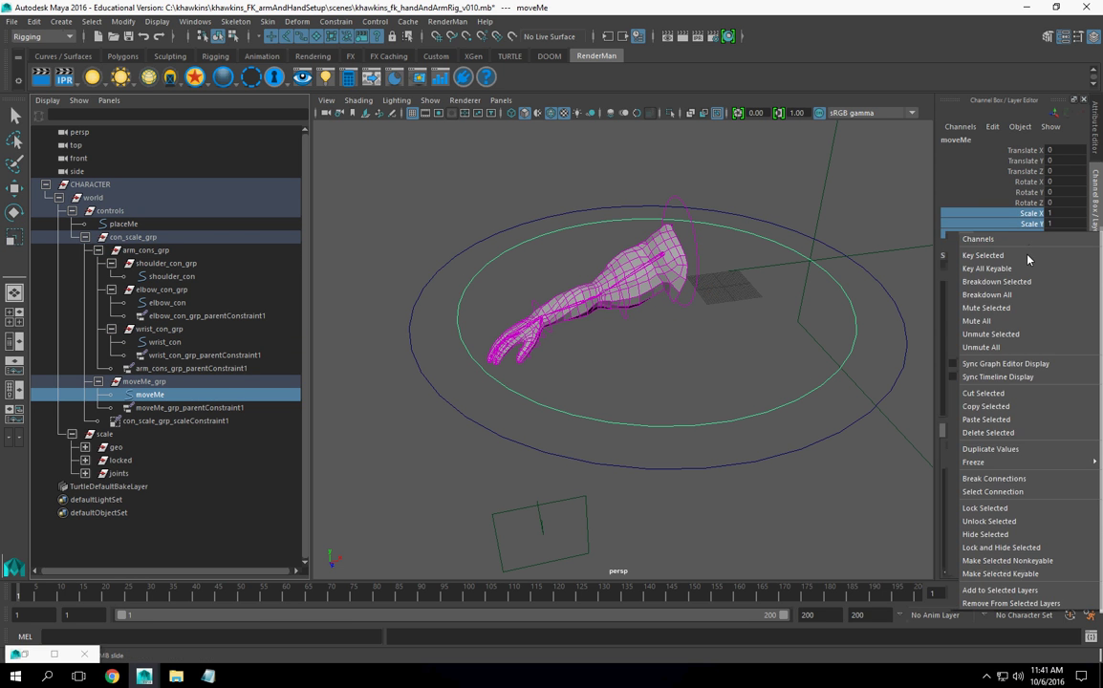
pyautogui.click(1020, 549)
pyautogui.press('r')
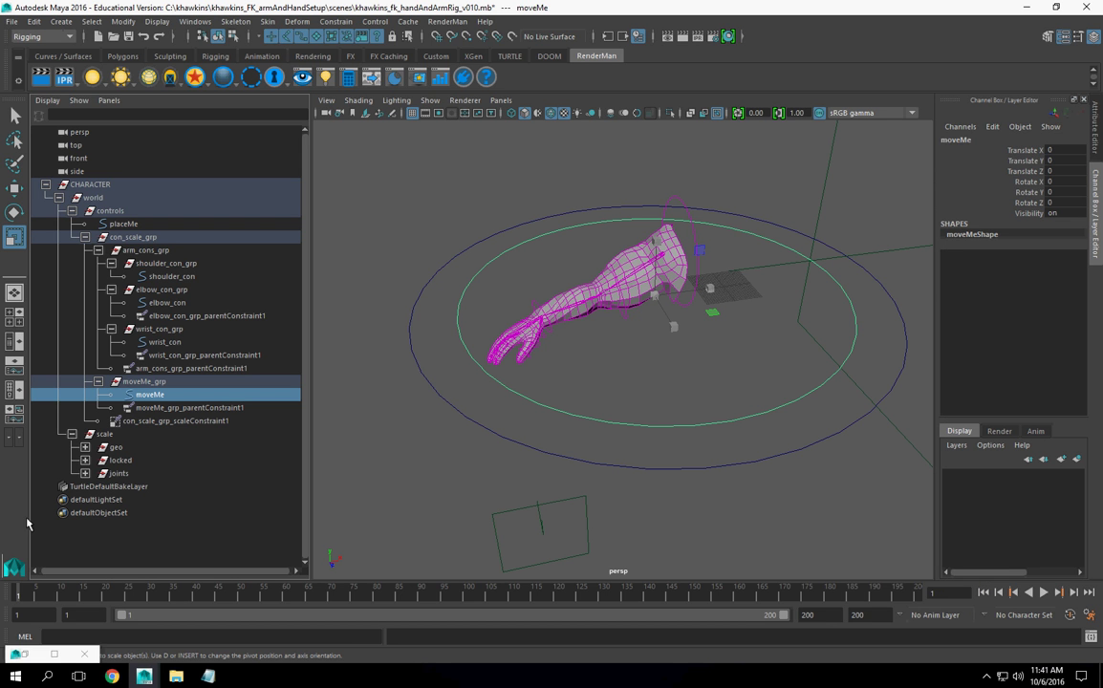
# Lock and hide the translate, rotate and scale channels of the scale group
pyautogui.click(174, 422)
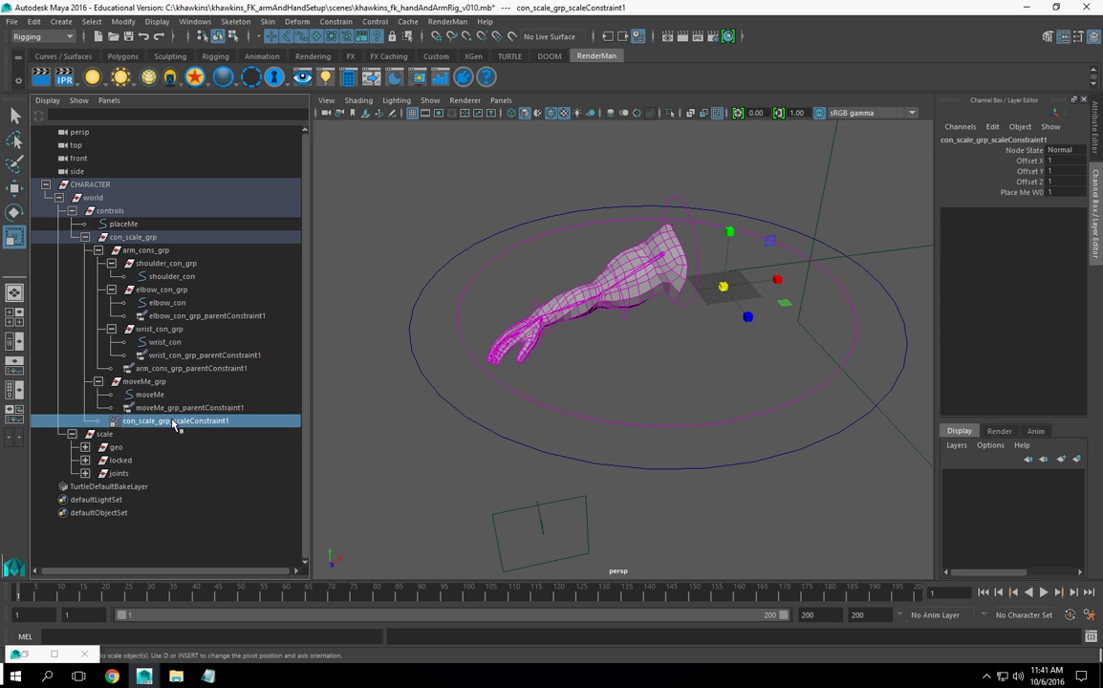
pyautogui.click(103, 434)
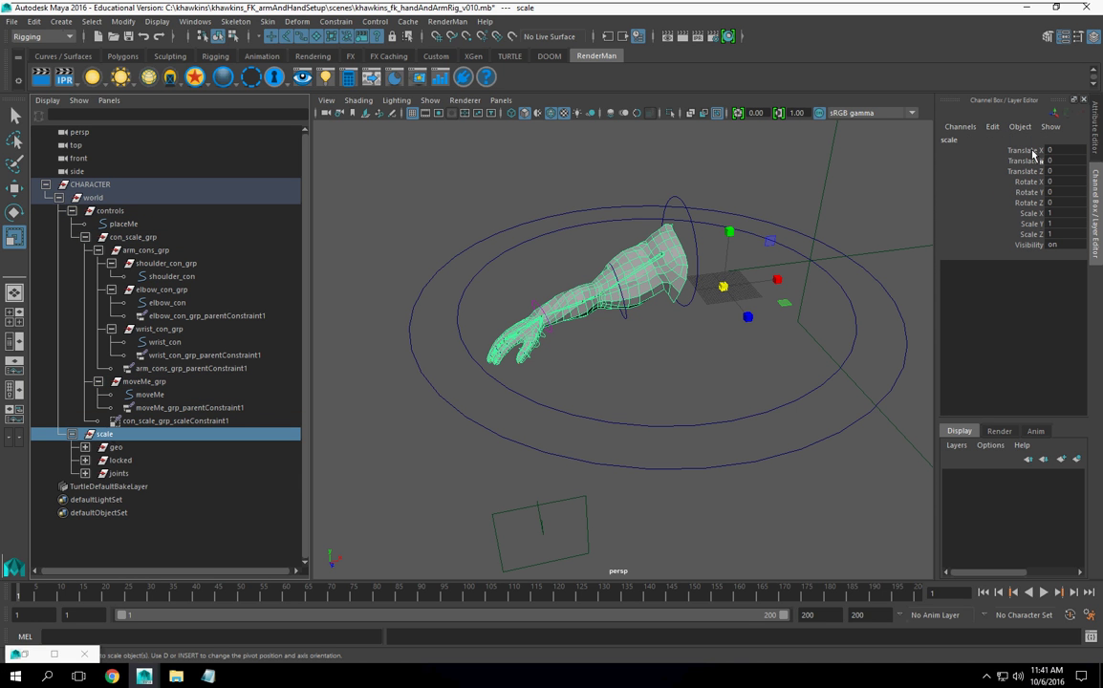
pyautogui.moveTo(1025, 151); pyautogui.dragTo(1029, 233)
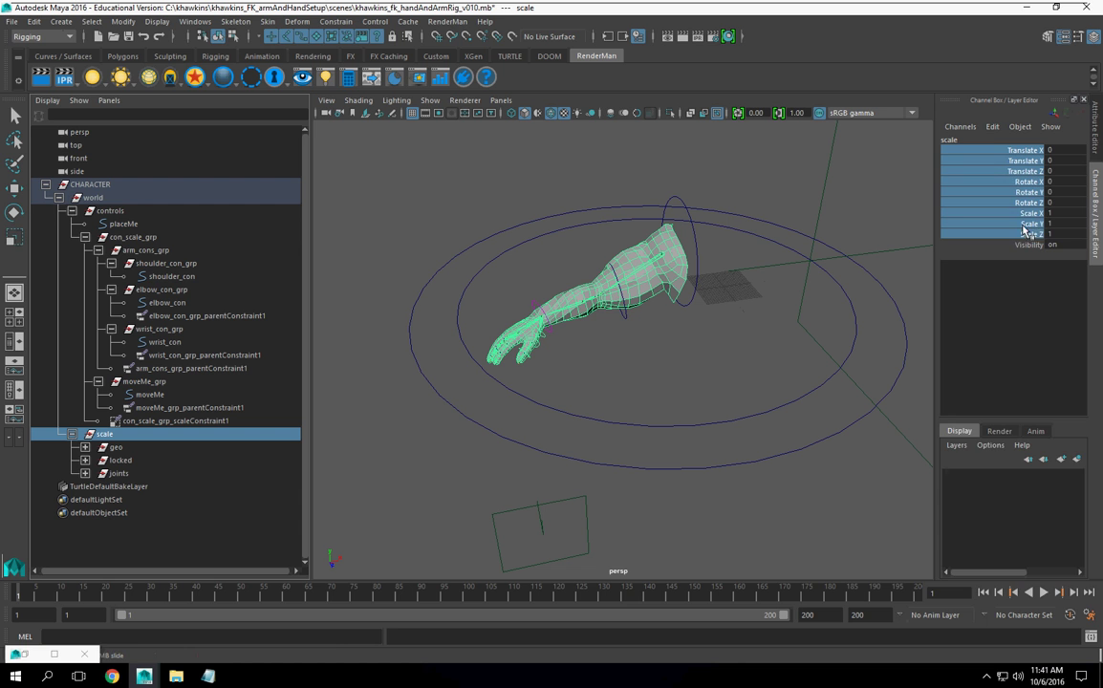
pyautogui.rightClick(1028, 233)
pyautogui.click(1016, 542)
pyautogui.press('r')
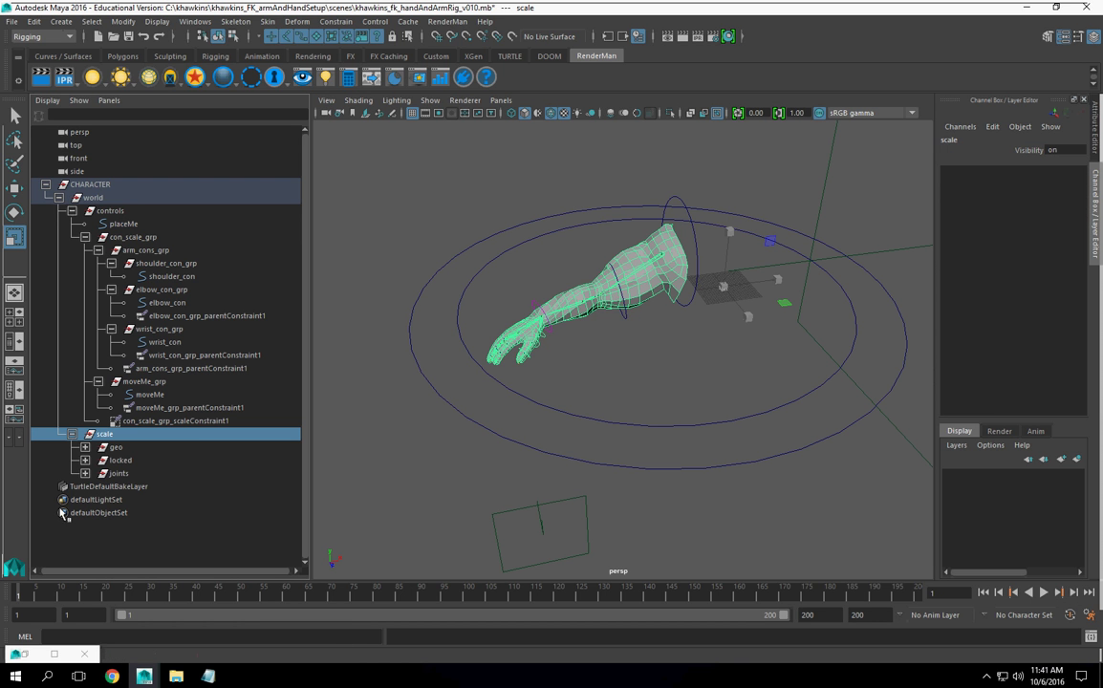
# Lock and hide the translate, rotate and scale channels of the geo group and check its child objects
pyautogui.click(115, 448)
pyautogui.moveTo(1026, 158); pyautogui.dragTo(1022, 235)
pyautogui.rightClick(1022, 235)
pyautogui.click(990, 523)
pyautogui.press('r')
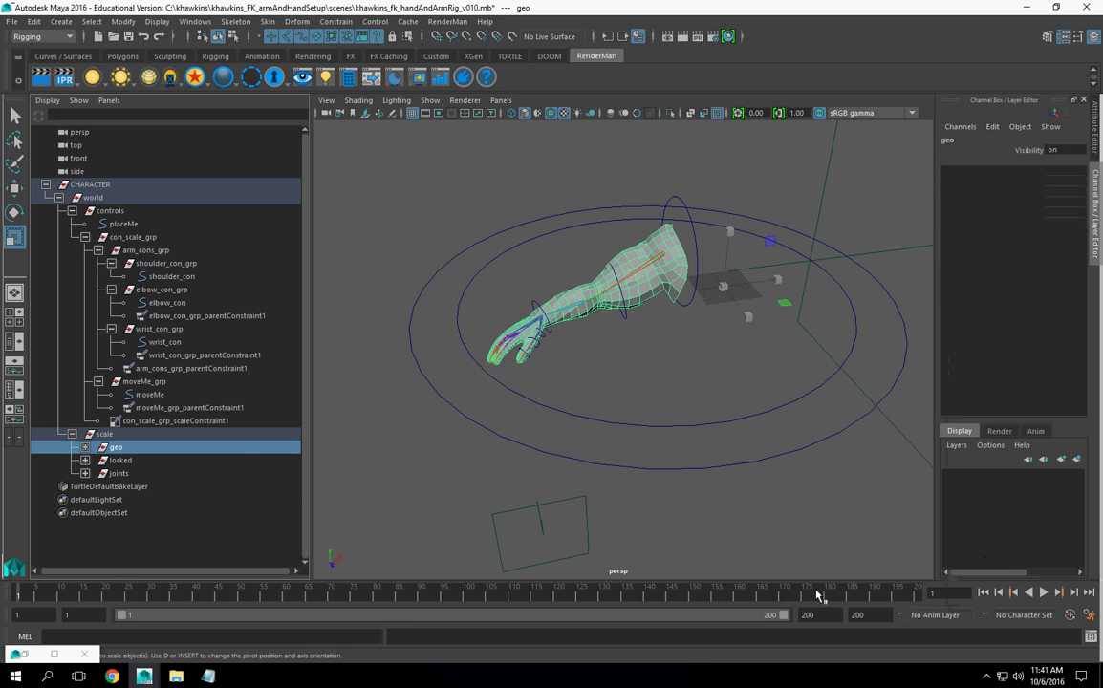
pyautogui.click(85, 446)
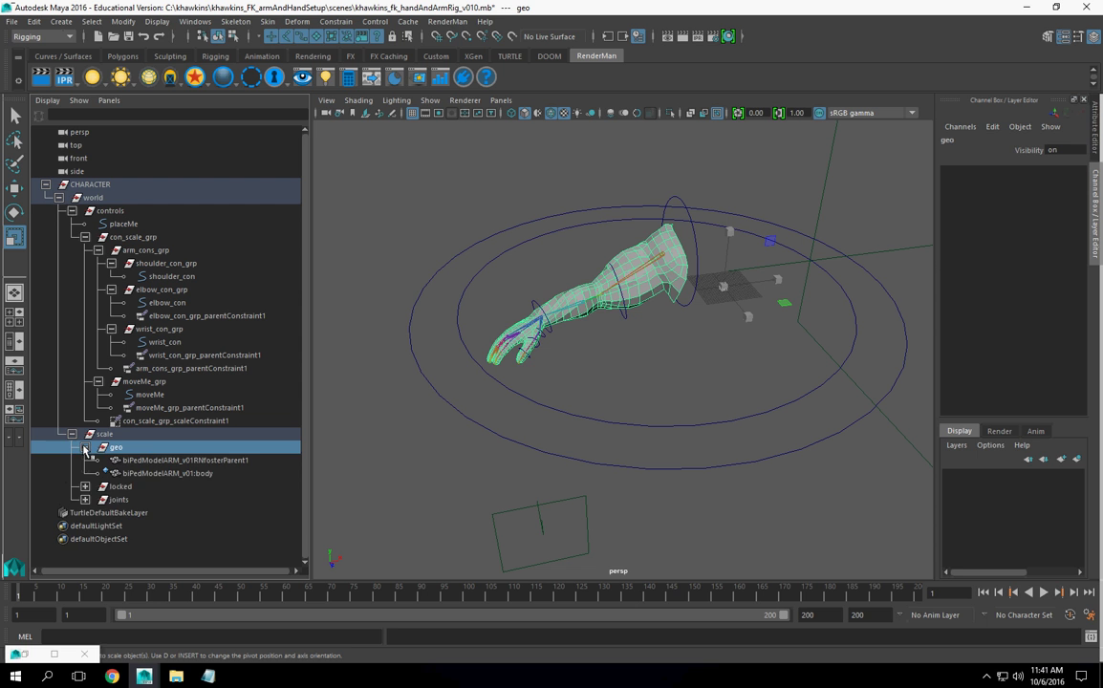
pyautogui.click(85, 446)
# Lock and hide the translate, rotate and scale channels of the locked group and turn its visibility off
pyautogui.click(120, 460)
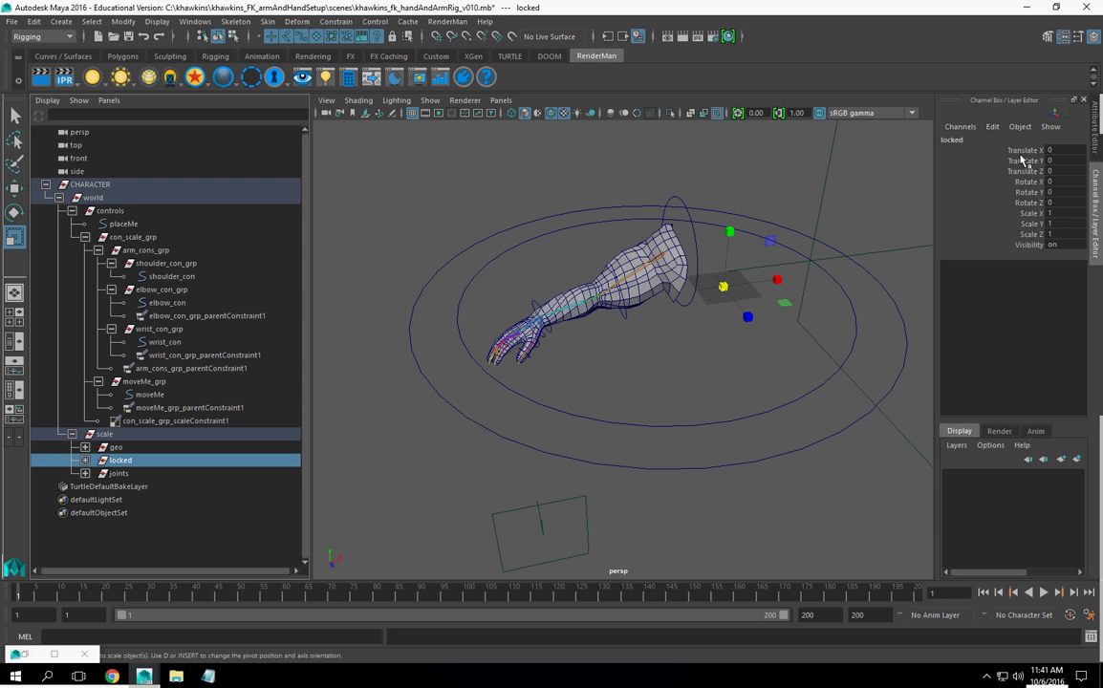
pyautogui.moveTo(1020, 153); pyautogui.dragTo(1023, 243)
pyautogui.rightClick(1023, 242)
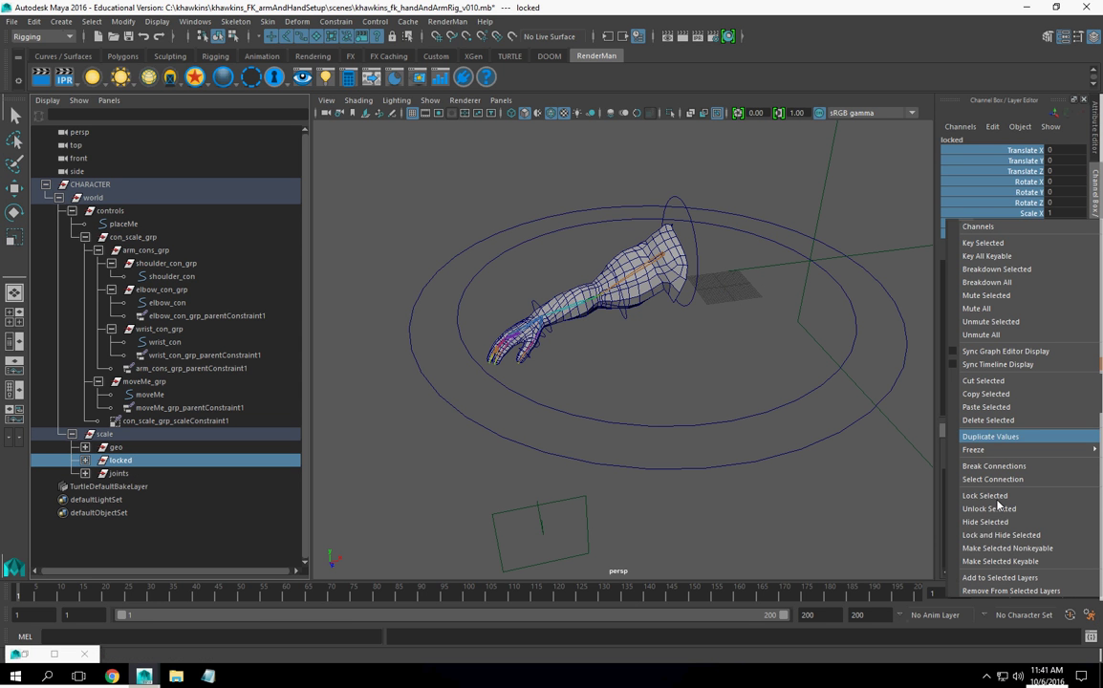
pyautogui.click(996, 537)
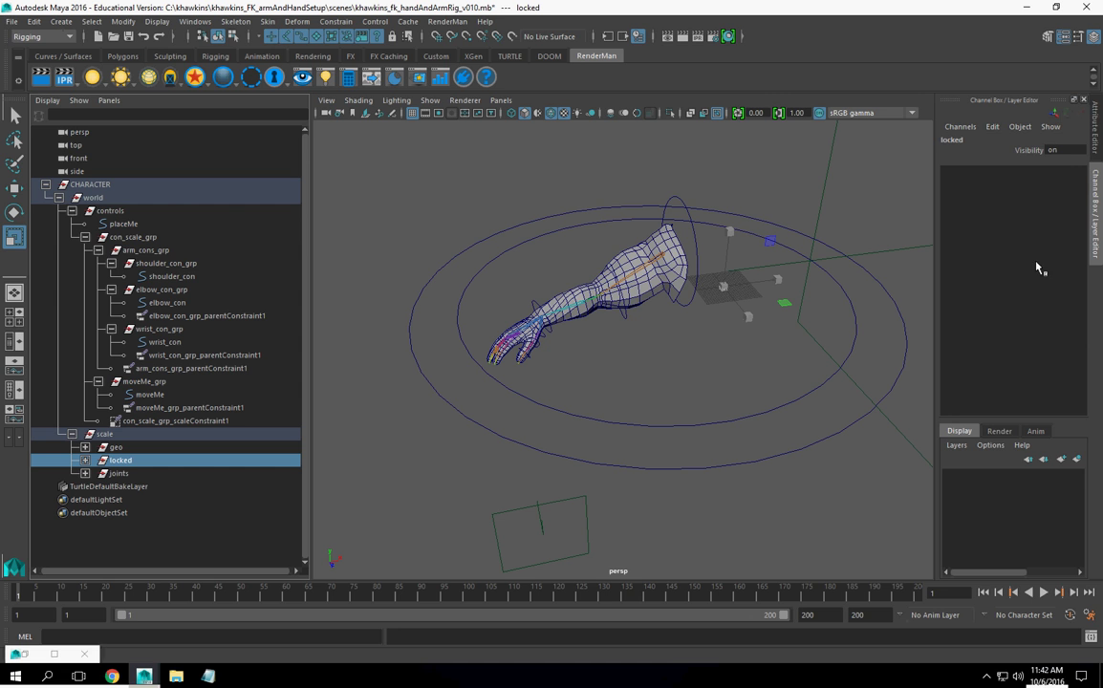
pyautogui.click(1067, 151)
pyautogui.write('0')
pyautogui.press('Return')
# Lock and hide the translate, rotate and scale channels of the joints group
pyautogui.click(118, 474)
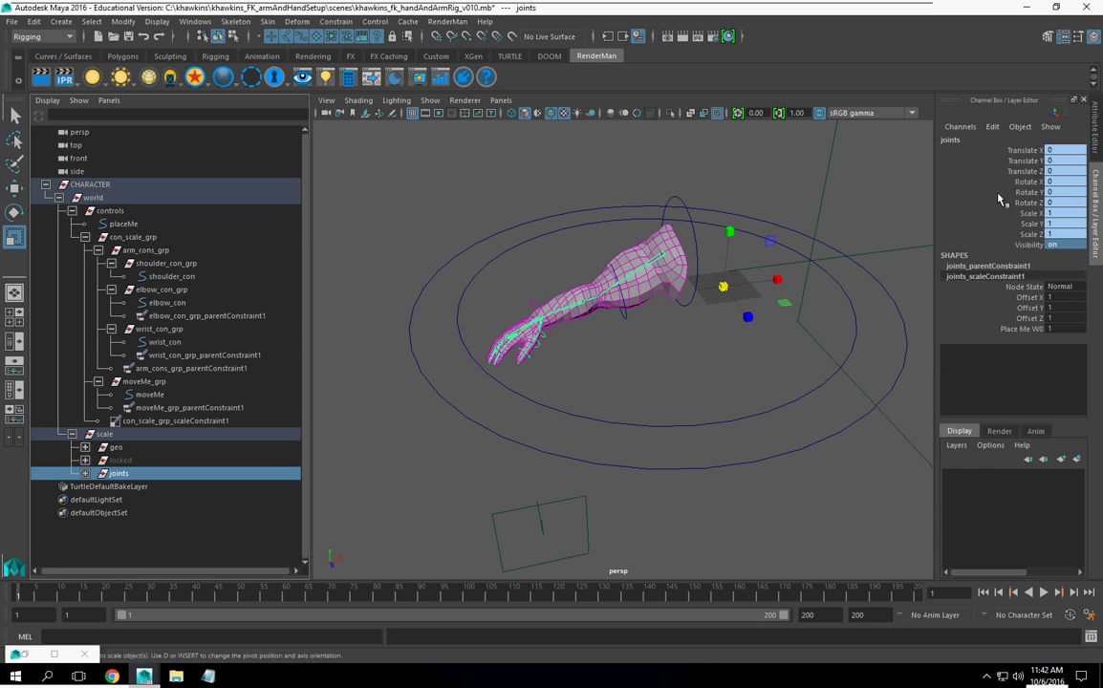
pyautogui.moveTo(1021, 151); pyautogui.dragTo(1029, 236)
pyautogui.rightClick(1029, 229)
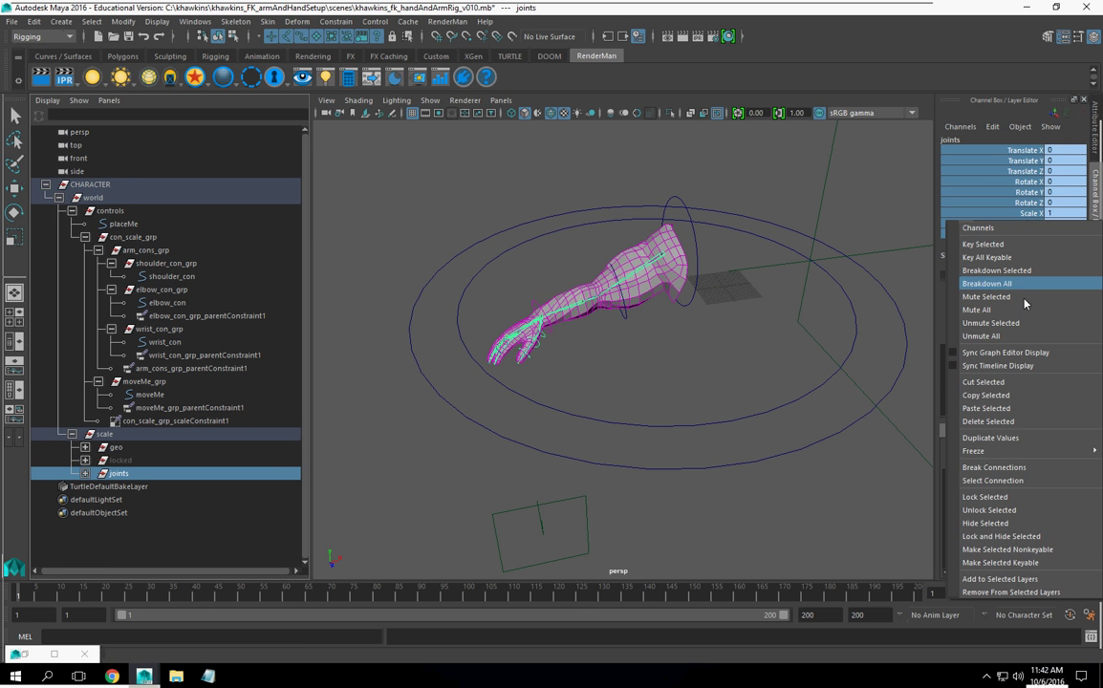
pyautogui.click(1028, 535)
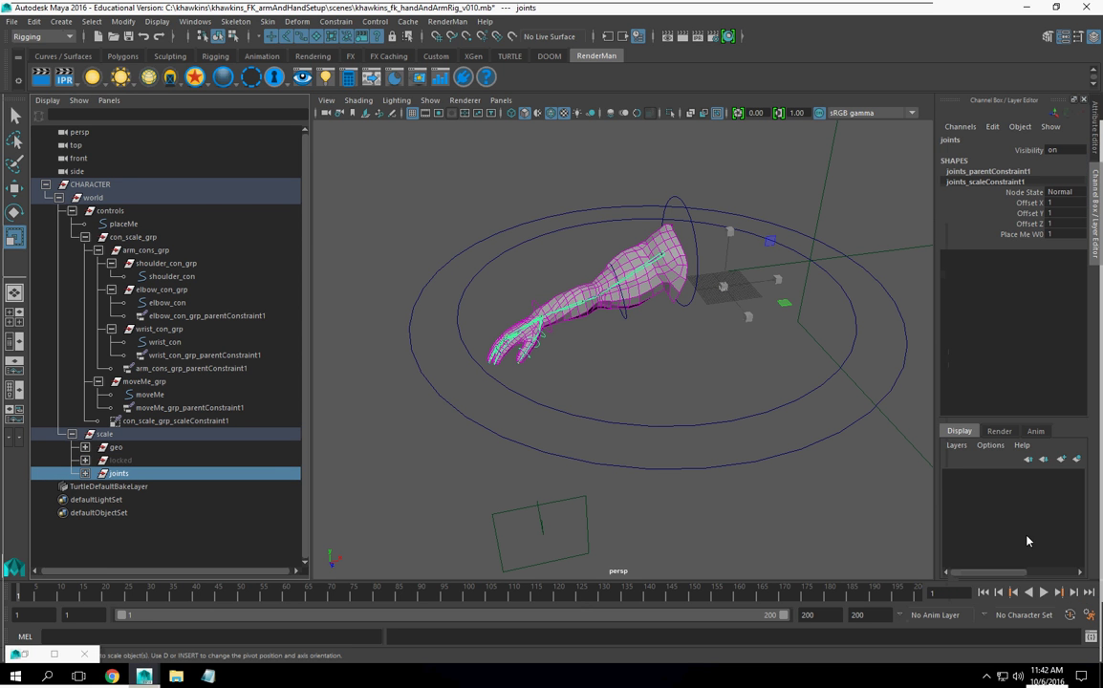
# Expand the joints group to show its contents and turn the group's visibility off
pyautogui.click(85, 473)
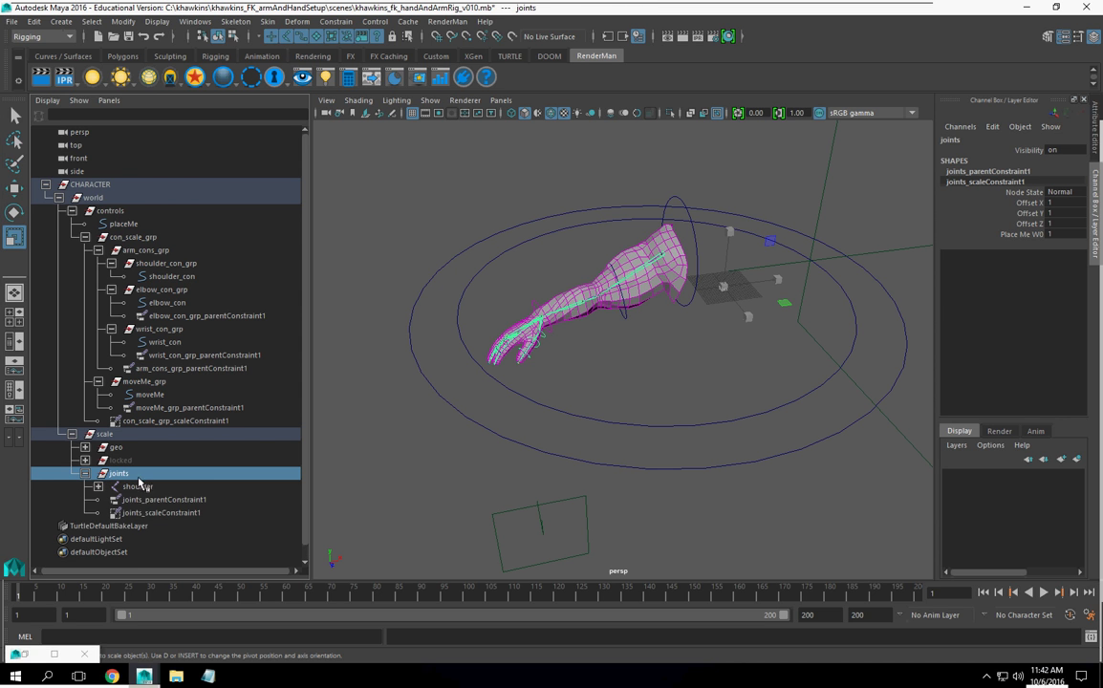
pyautogui.click(98, 487)
pyautogui.click(98, 487)
pyautogui.click(85, 473)
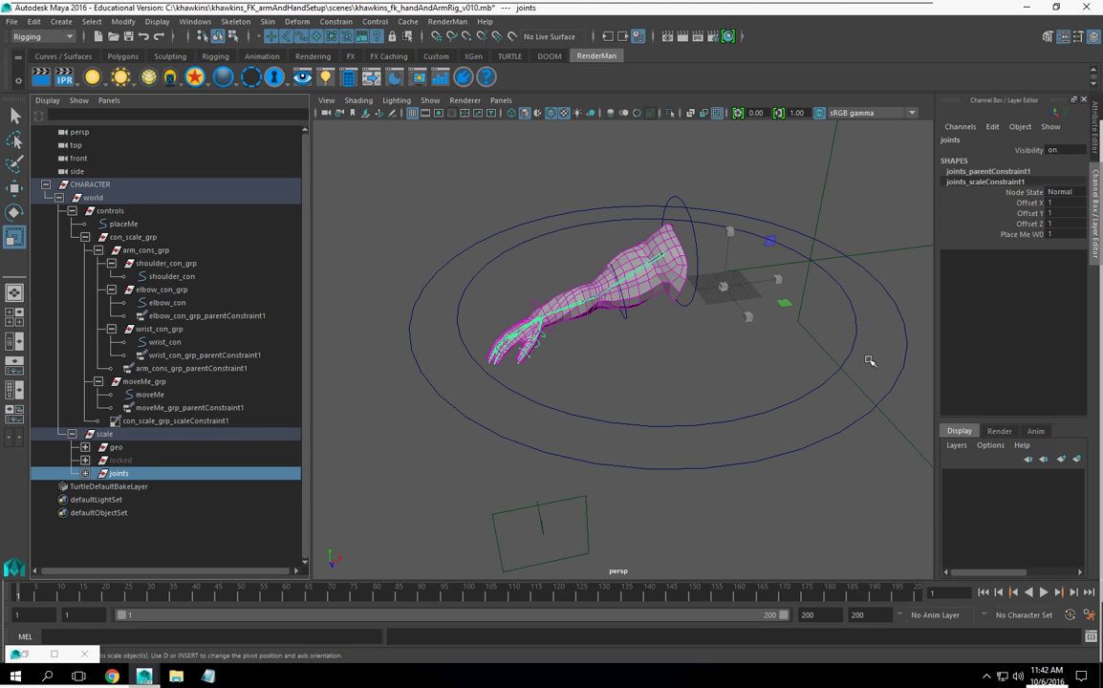
pyautogui.click(85, 473)
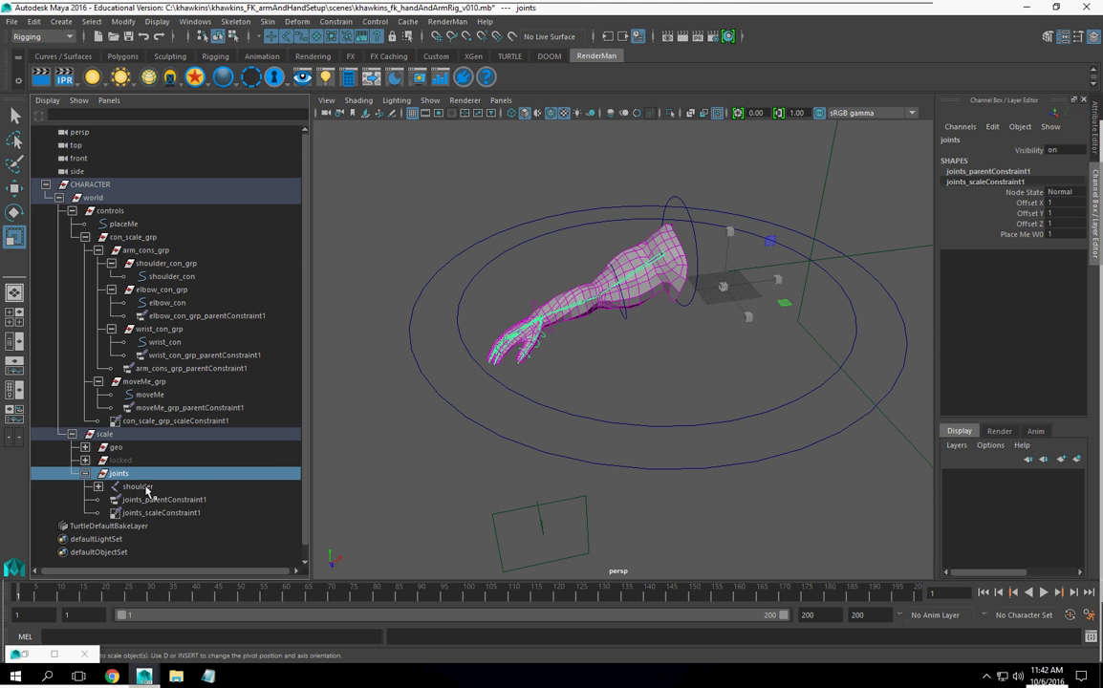
pyautogui.click(1061, 150)
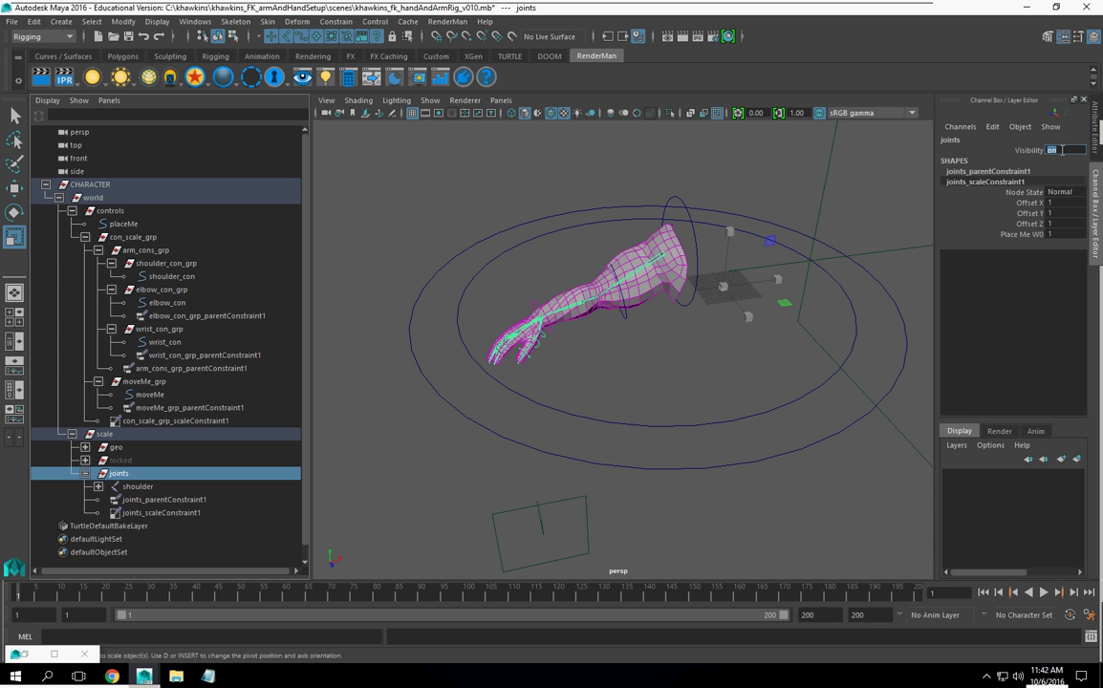
pyautogui.write('0')
pyautogui.press('Return')
# Try rotating shoulder_con in the viewport to test the rig, undoing each rotation
pyautogui.keyDown('alt'); pyautogui.moveTo(650, 302); pyautogui.dragTo(717, 273); pyautogui.keyUp('alt')
pyautogui.click(716, 272)
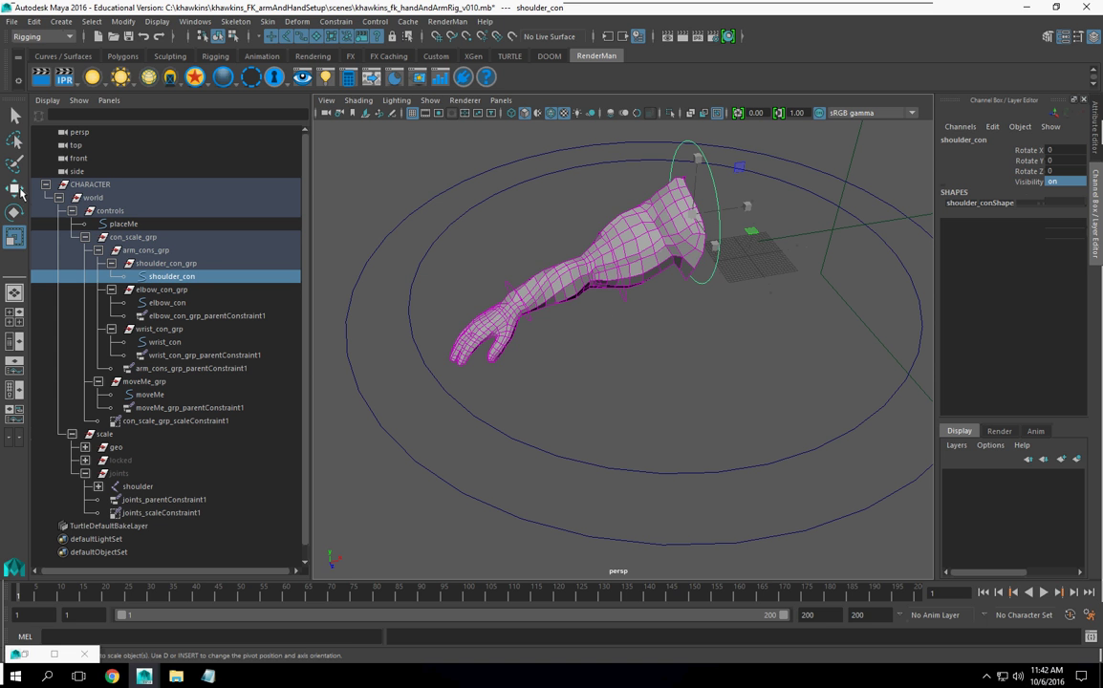
pyautogui.press('e')
pyautogui.moveTo(695, 248); pyautogui.dragTo(709, 308)
pyautogui.hotkey('ctrl', 'z')
pyautogui.moveTo(715, 243); pyautogui.dragTo(677, 260)
pyautogui.hotkey('ctrl', 'z')
# Try rotating elbow_con in the viewport to test the elbow, undoing each change
pyautogui.keyDown('alt'); pyautogui.moveTo(773, 278); pyautogui.dragTo(749, 381); pyautogui.keyUp('alt')
pyautogui.click(734, 320)
pyautogui.hotkey('ctrl', 'z')
pyautogui.click(730, 364)
pyautogui.click(734, 368)
pyautogui.hotkey('ctrl', 'z')
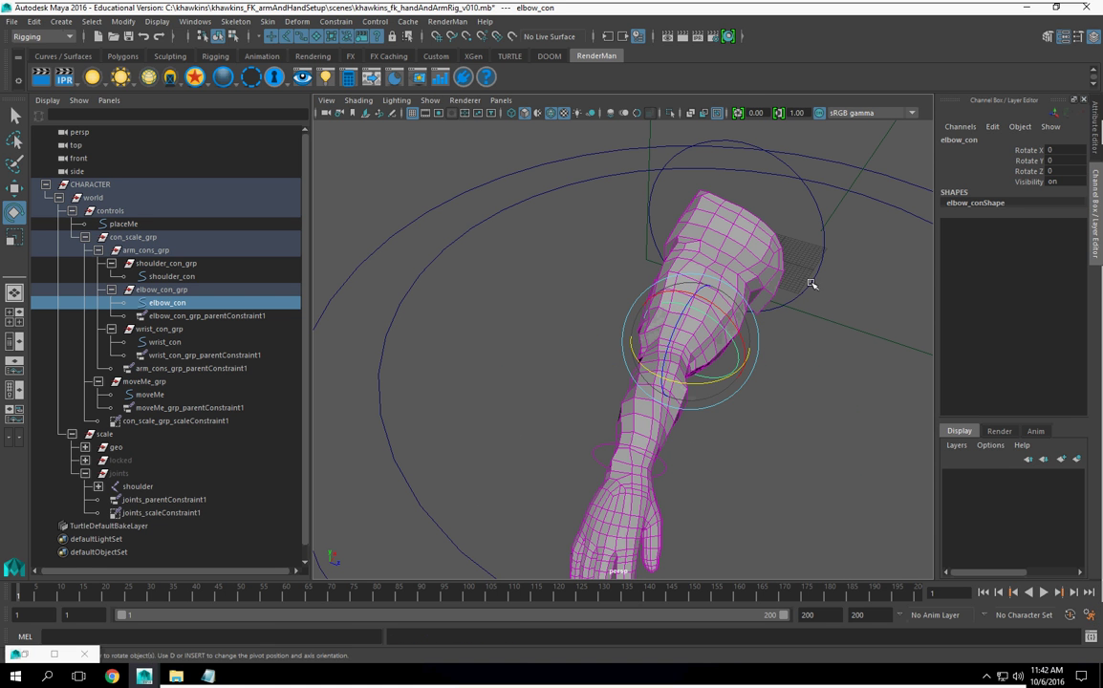
# Try rotating shoulder_con about Y while viewing the arm from several angles, and undo the rotation
pyautogui.click(809, 282)
pyautogui.moveTo(772, 260); pyautogui.dragTo(788, 274)
pyautogui.keyDown('alt'); pyautogui.moveTo(787, 274); pyautogui.dragTo(726, 392); pyautogui.keyUp('alt')
pyautogui.keyDown('alt'); pyautogui.moveTo(726, 392); pyautogui.dragTo(708, 377, button='right'); pyautogui.keyUp('alt')
pyautogui.keyDown('alt'); pyautogui.moveTo(712, 399); pyautogui.dragTo(659, 315); pyautogui.keyUp('alt')
pyautogui.keyDown('alt'); pyautogui.moveTo(660, 315); pyautogui.dragTo(653, 377, button='right'); pyautogui.keyUp('alt')
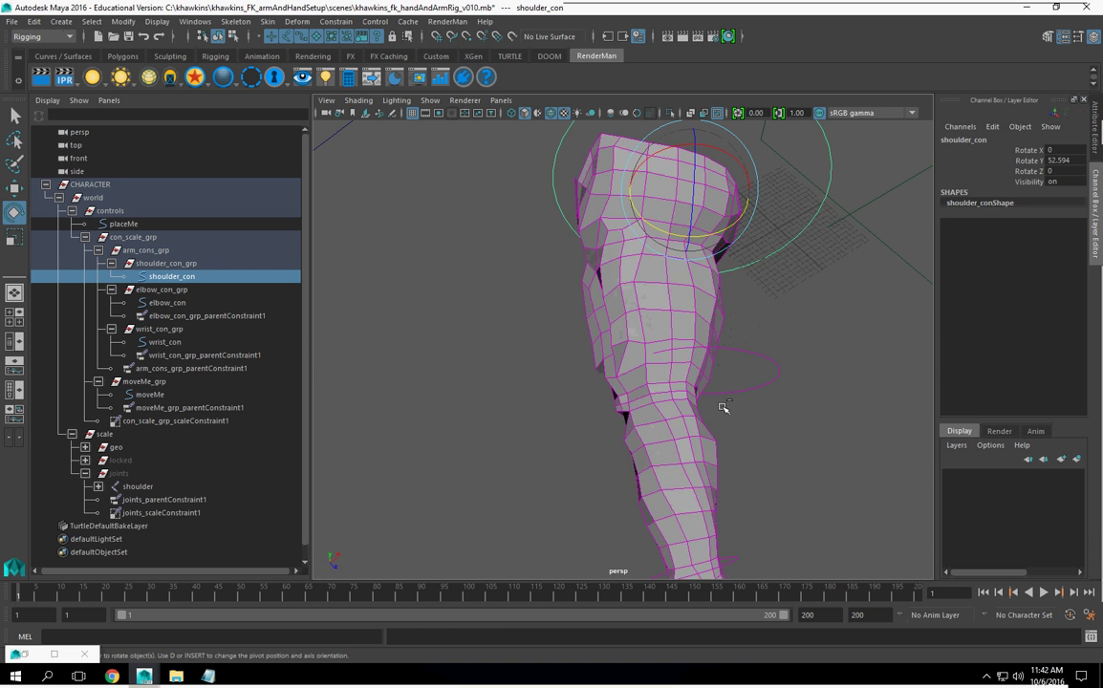
pyautogui.hotkey('ctrl', 'z')
# Inspect the parent group of elbow_con, and try another rotation of shoulder_con before undoing it
pyautogui.click(616, 371)
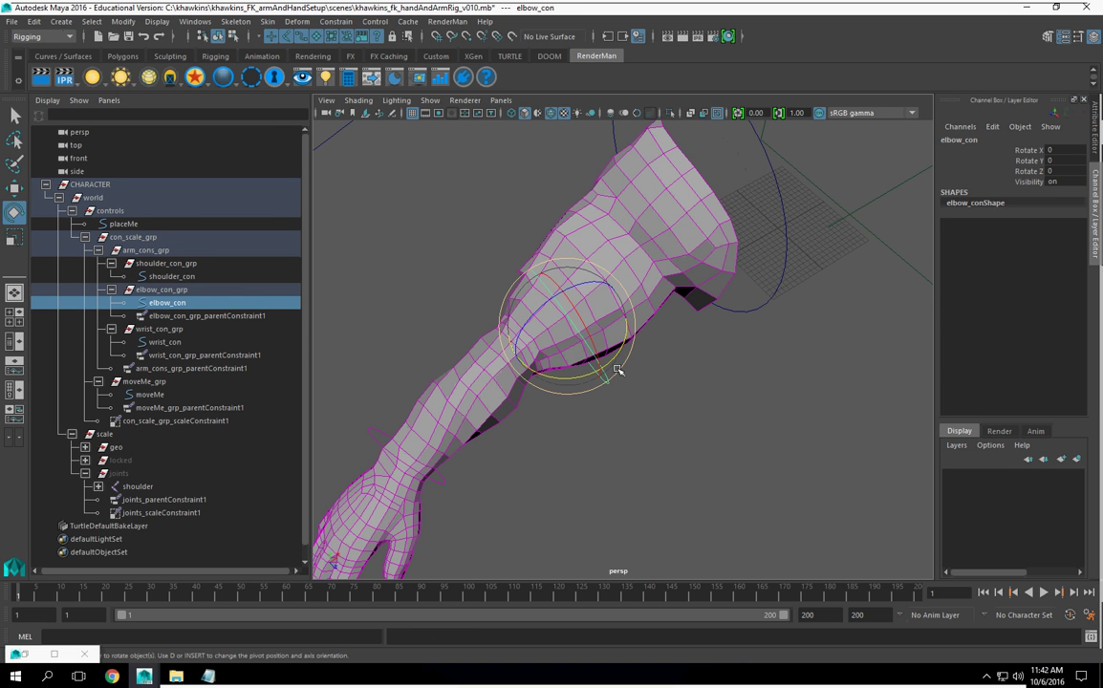
pyautogui.press('Up')
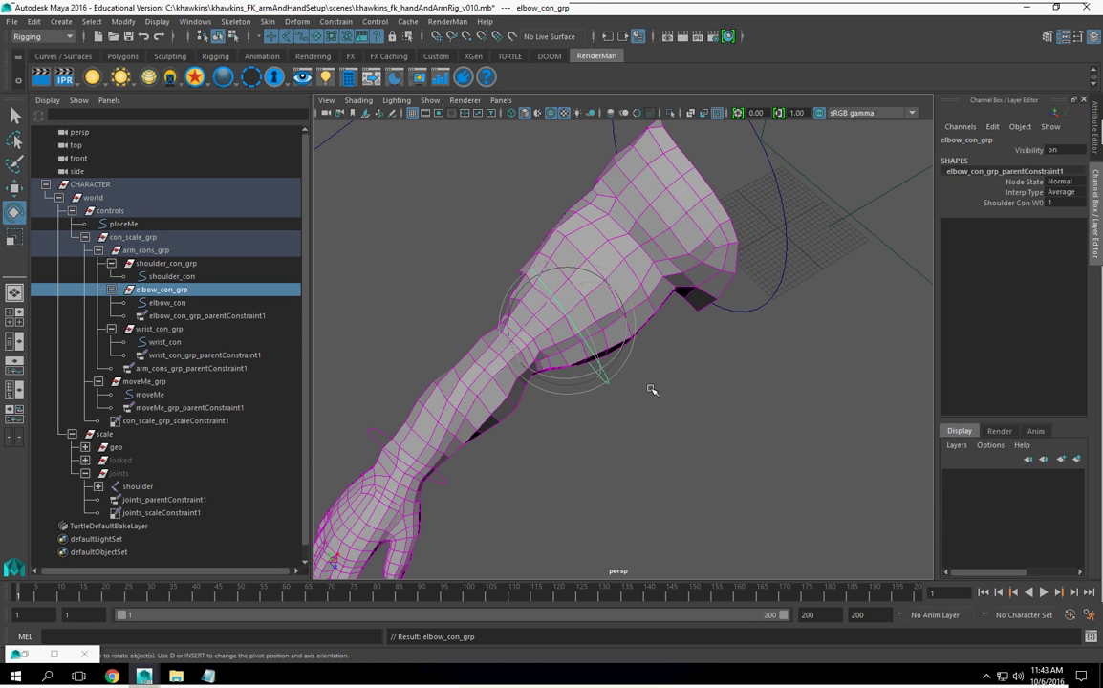
pyautogui.click(768, 301)
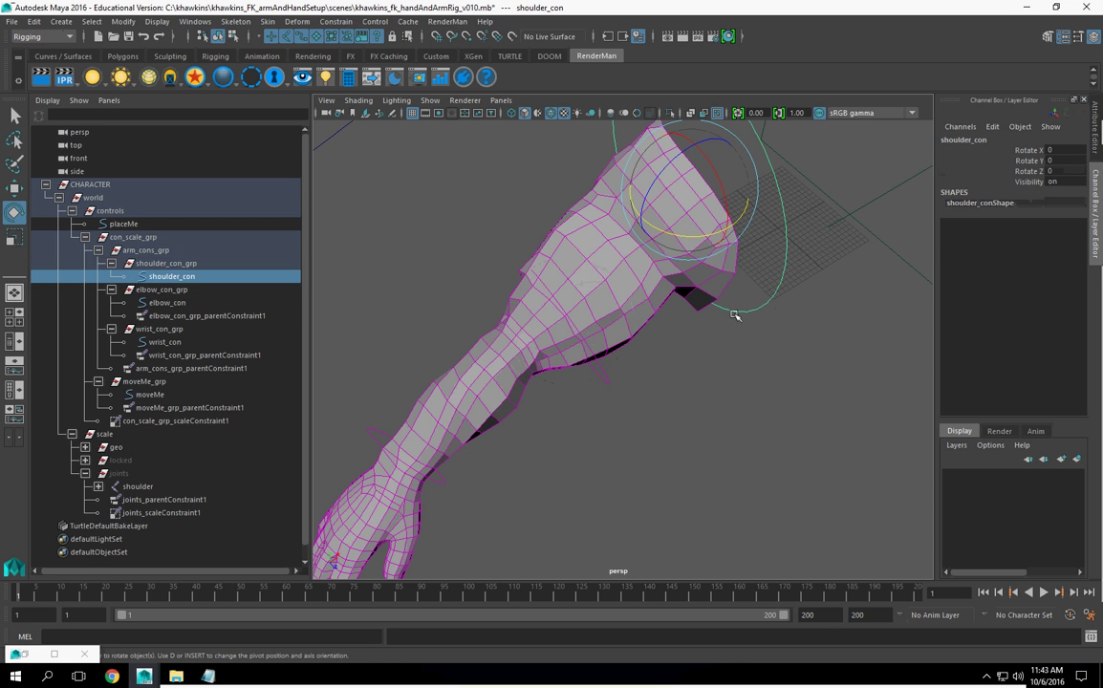
pyautogui.scroll(-3, 728, 281)
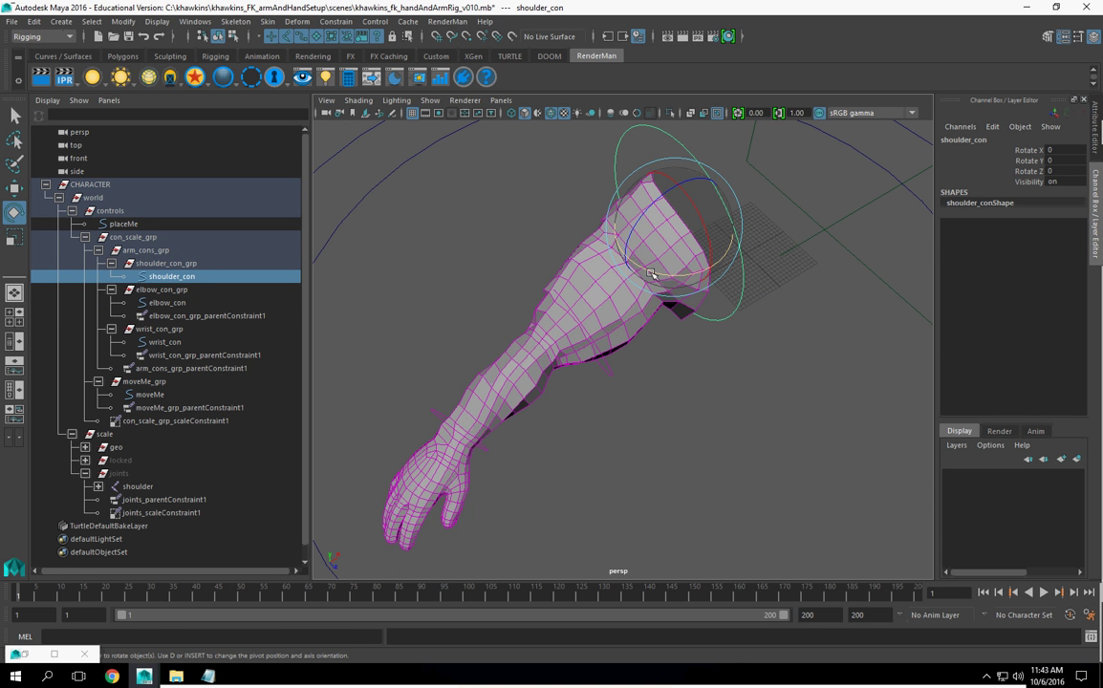
pyautogui.moveTo(650, 275)
pyautogui.mouseDown()
pyautogui.moveTo(760, 274)
pyautogui.moveTo(839, 249)
pyautogui.moveTo(640, 279)
pyautogui.moveTo(732, 258)
pyautogui.moveTo(645, 283)
pyautogui.mouseUp()
pyautogui.hotkey('ctrl', 'z')
# Select elbow_con_grp by going up from elbow_con, and open Channel Control for the group
pyautogui.keyDown('alt'); pyautogui.moveTo(731, 390); pyautogui.dragTo(637, 369); pyautogui.keyUp('alt')
pyautogui.click(639, 367)
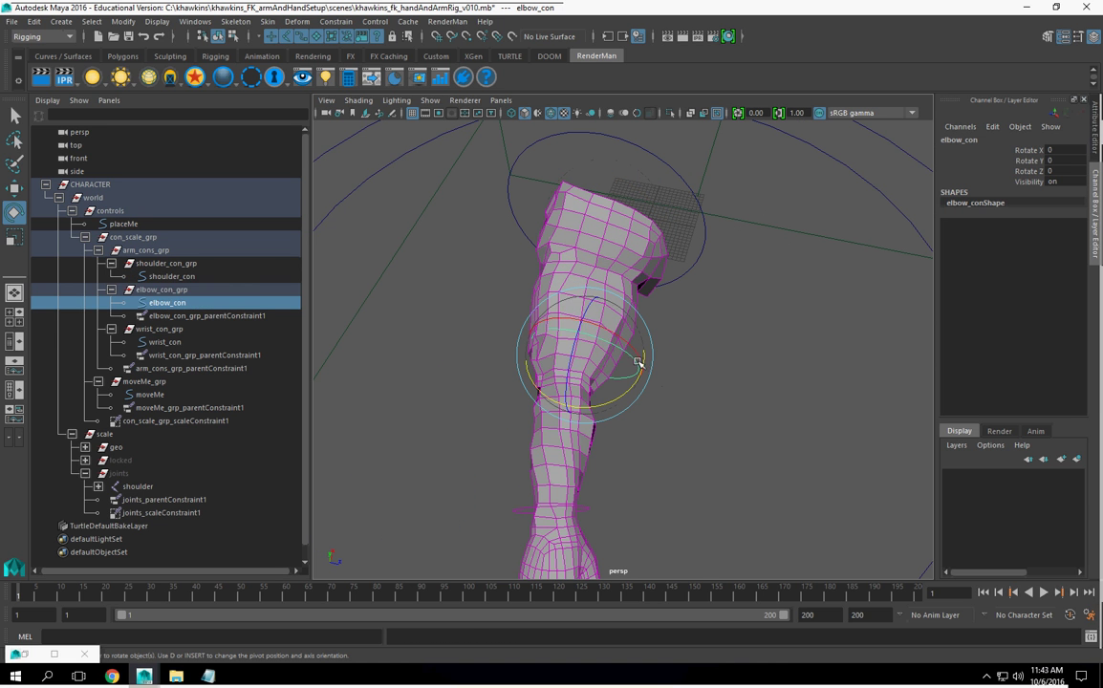
pyautogui.press('Up')
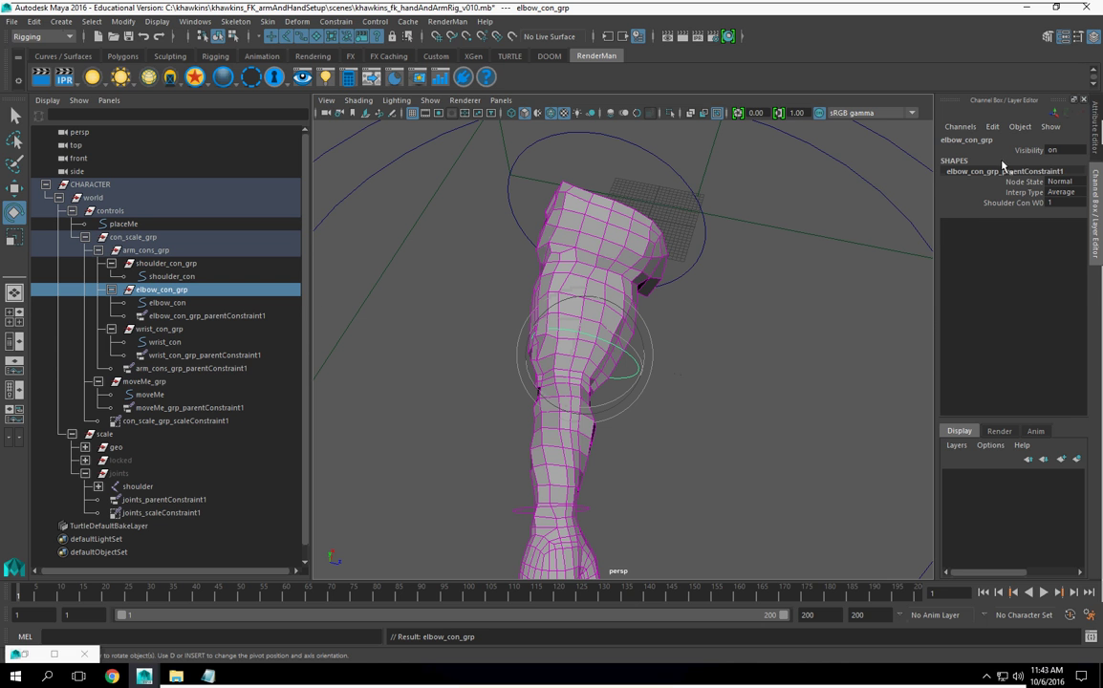
pyautogui.press('space')
pyautogui.moveTo(819, 167); pyautogui.dragTo(863, 222)
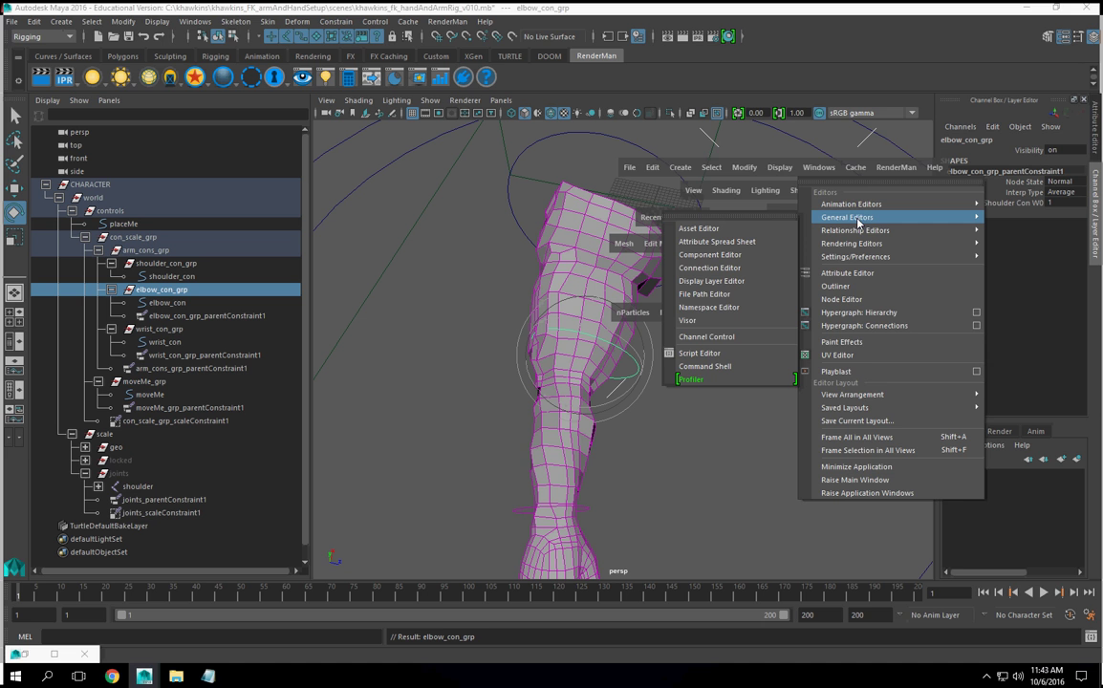
pyautogui.moveTo(841, 216); pyautogui.dragTo(956, 143)
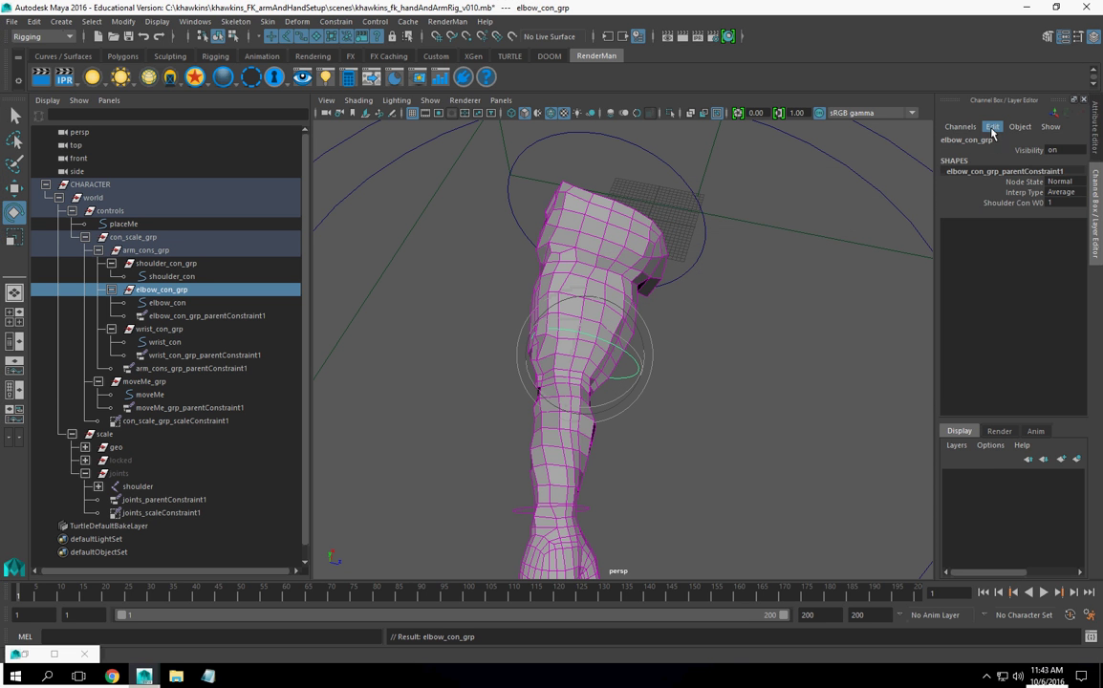
pyautogui.click(993, 126)
pyautogui.click(985, 180)
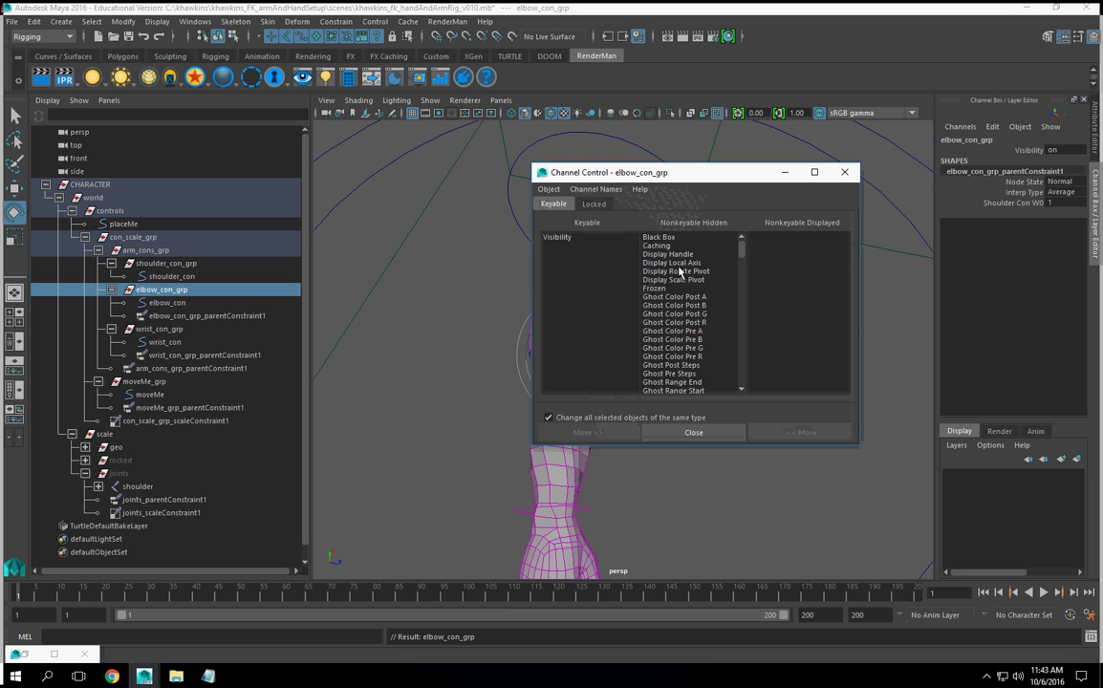
# Examine the locked channels of elbow_con_grp and its nonkeyable hidden channels down to the translate entries
pyautogui.click(593, 204)
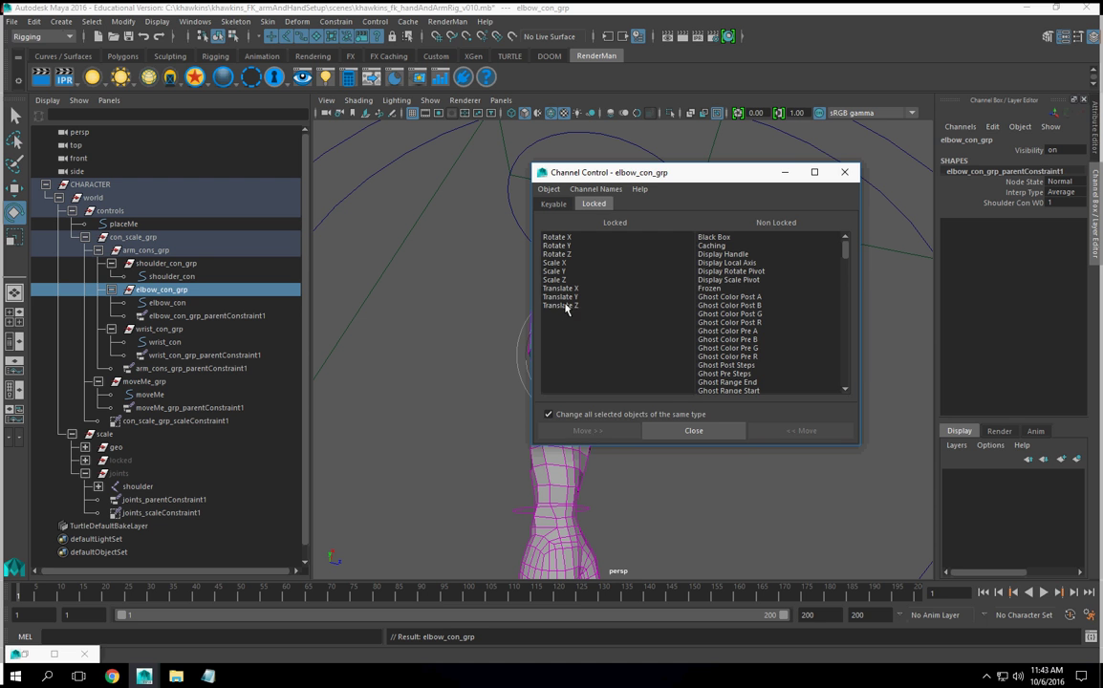
pyautogui.scroll(-1, 703, 306)
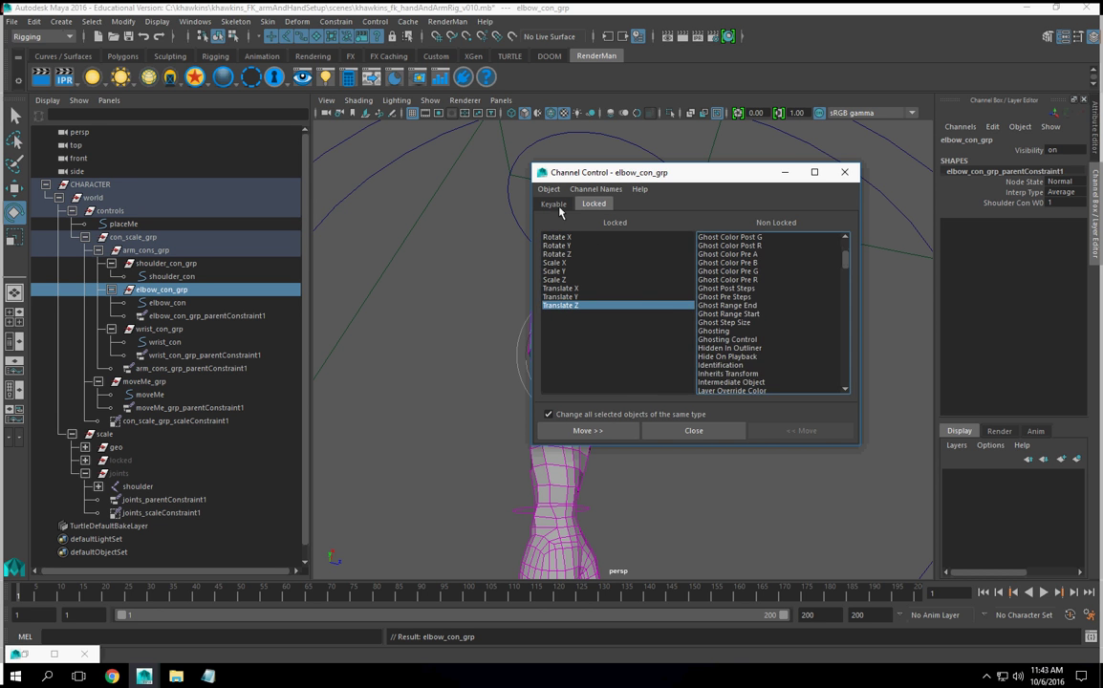
pyautogui.click(554, 203)
pyautogui.scroll(-15, 705, 302)
pyautogui.scroll(-1, 704, 302)
pyautogui.moveTo(742, 299); pyautogui.dragTo(750, 393)
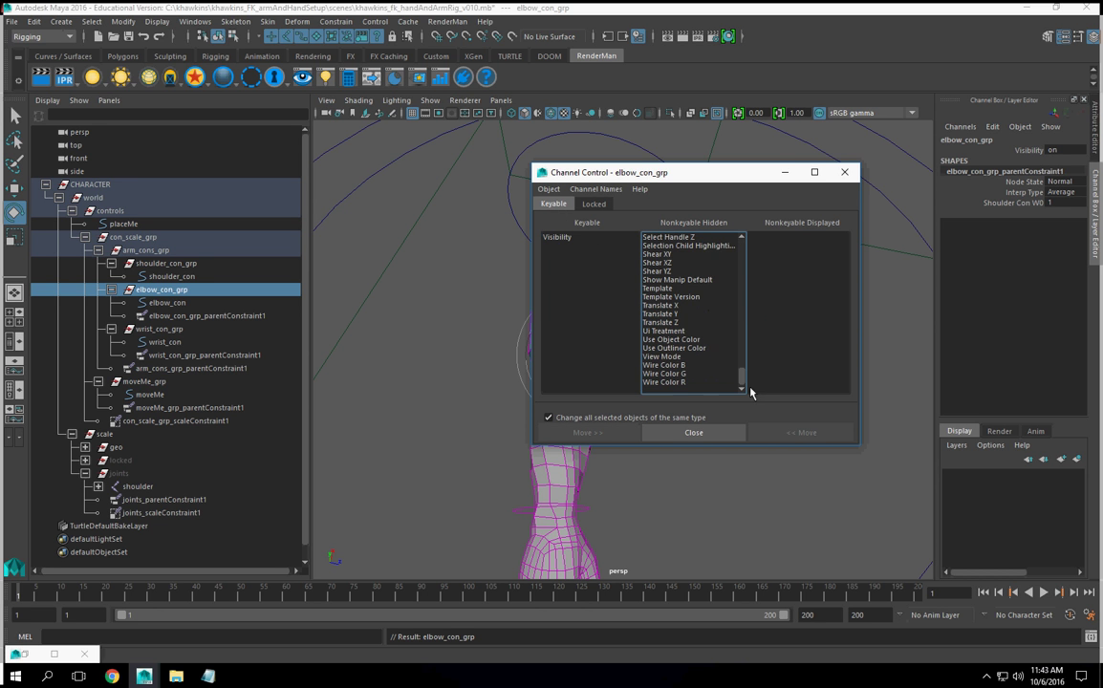
# Make the Translate, Rotate and Scale X, Y and Z channels of elbow_con_grp keyable from the nonkeyable hidden list
pyautogui.moveTo(669, 324); pyautogui.dragTo(669, 305)
pyautogui.scroll(2, 684, 287)
pyautogui.scroll(1, 674, 289)
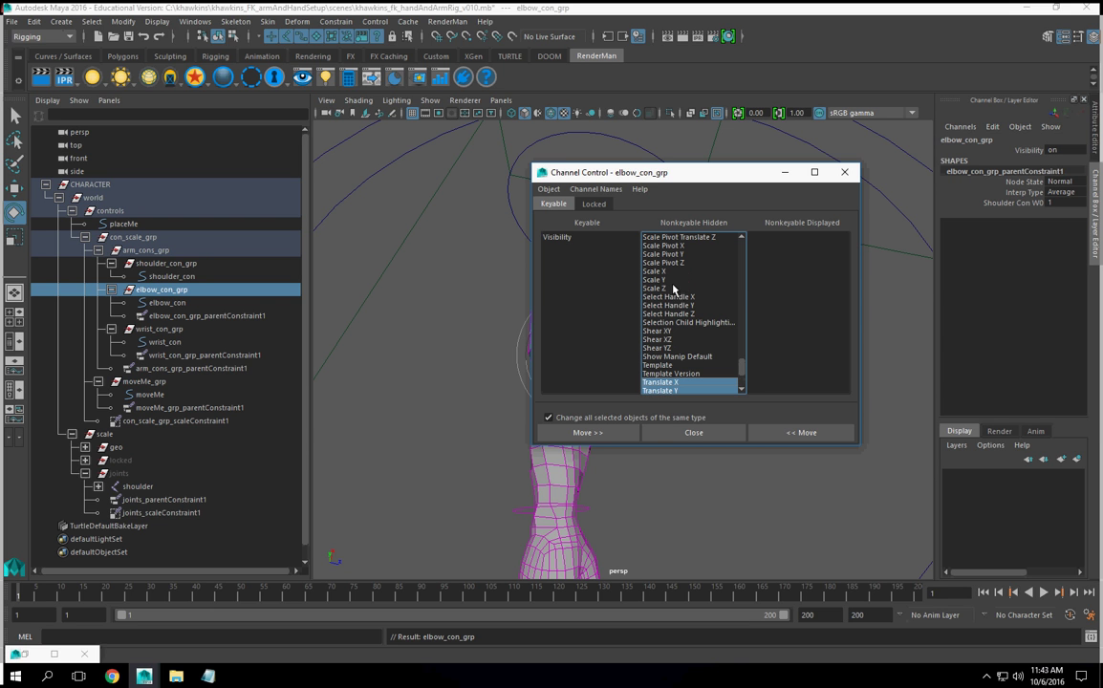
pyautogui.keyDown('ctrl'); pyautogui.click(663, 288); pyautogui.keyUp('ctrl')
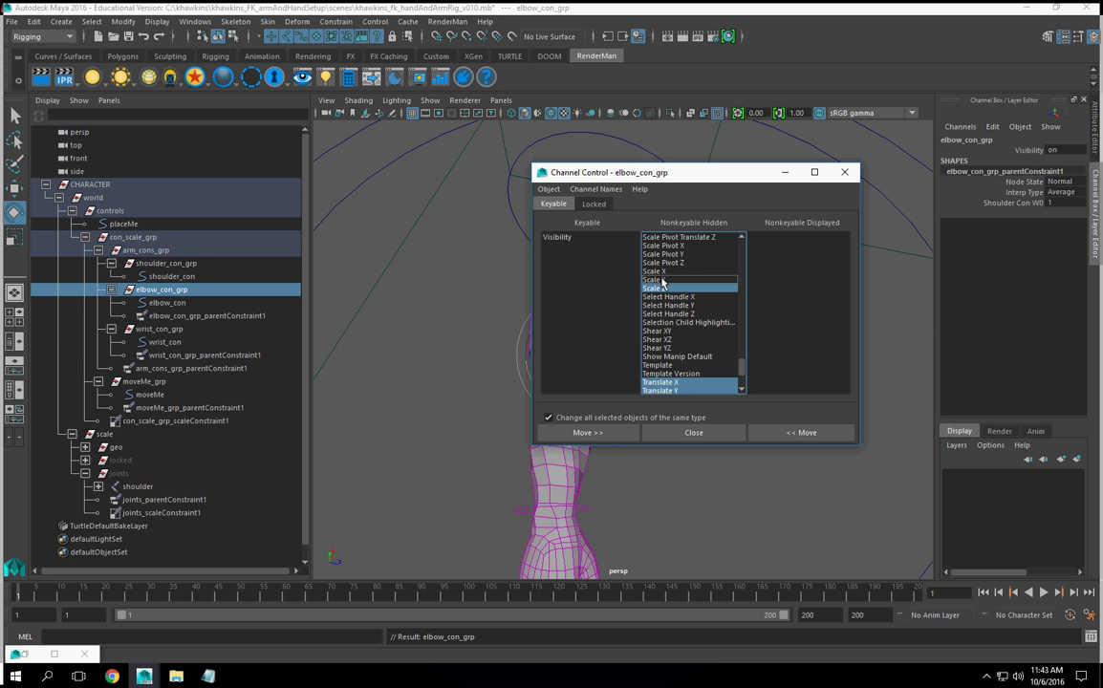
pyautogui.keyDown('ctrl'); pyautogui.click(663, 281); pyautogui.keyUp('ctrl')
pyautogui.keyDown('ctrl'); pyautogui.click(657, 271); pyautogui.keyUp('ctrl')
pyautogui.scroll(4, 683, 307)
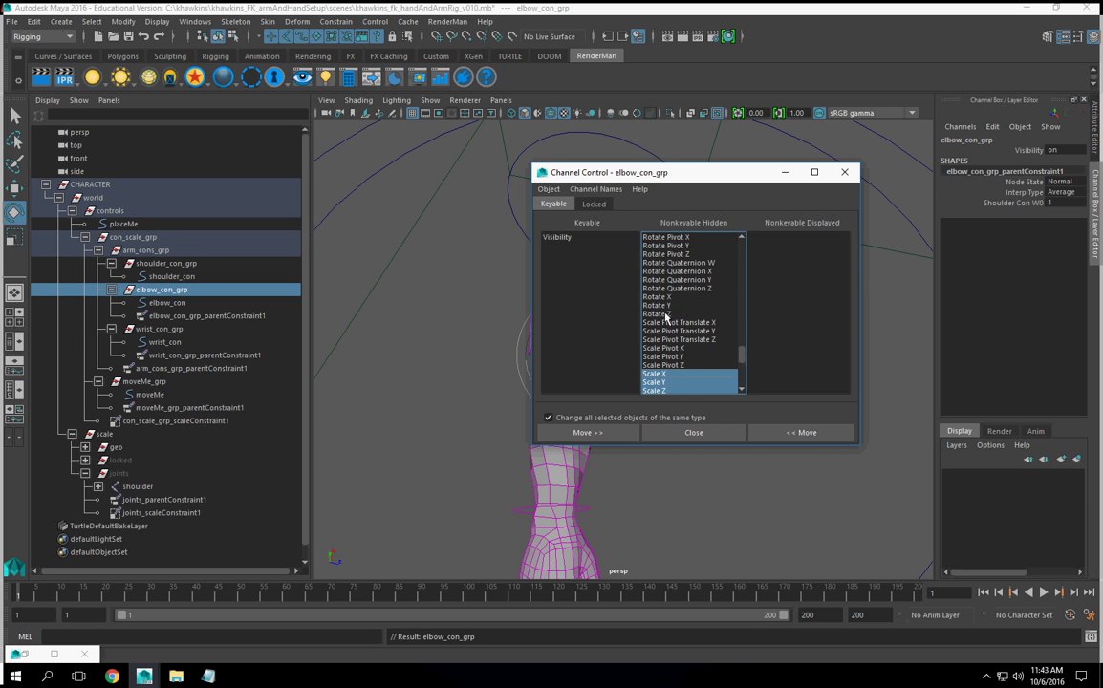
pyautogui.scroll(-6, 666, 315)
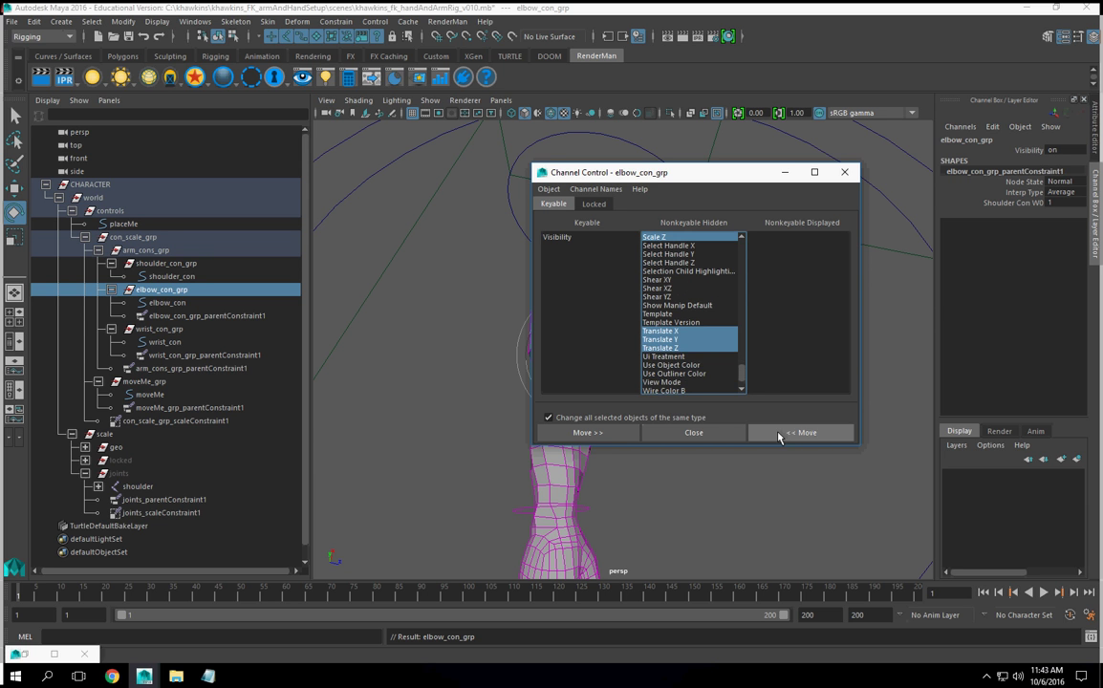
pyautogui.click(779, 434)
# Unlock all rotate, scale and translate channels of elbow_con_grp, and close Channel Control
pyautogui.click(594, 204)
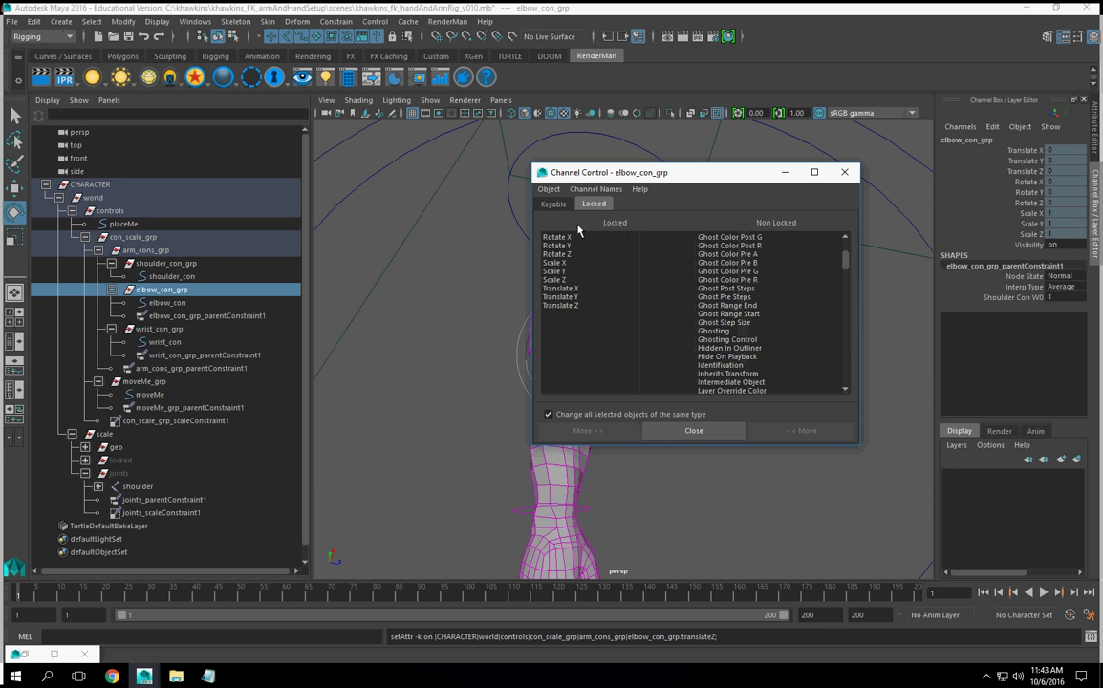
pyautogui.click(556, 237)
pyautogui.keyDown('shift'); pyautogui.click(564, 305); pyautogui.keyUp('shift')
pyautogui.click(586, 432)
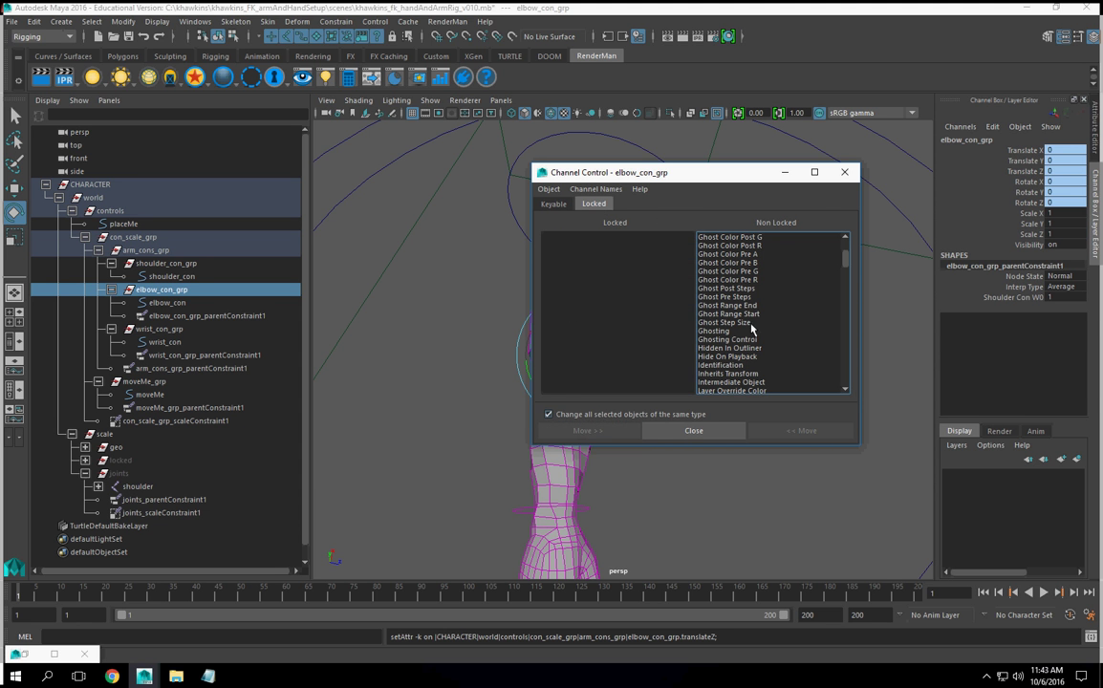
pyautogui.click(845, 172)
# Select the joints group under scale and turn its visibility on
pyautogui.keyDown('alt'); pyautogui.moveTo(783, 327); pyautogui.dragTo(620, 364); pyautogui.keyUp('alt')
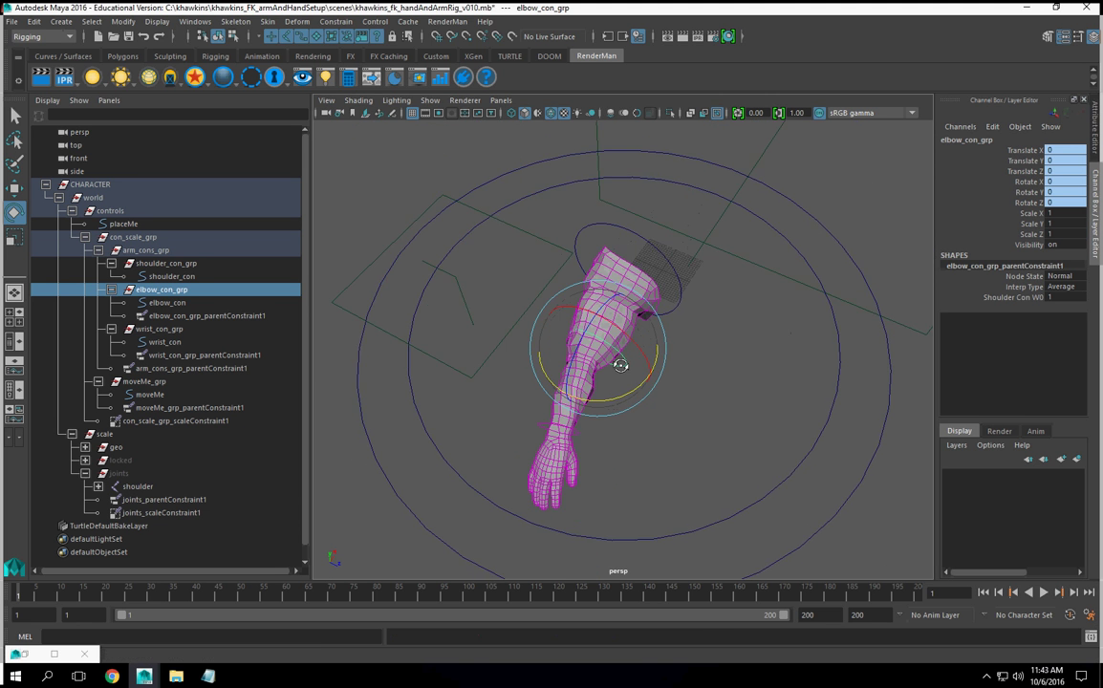
pyautogui.scroll(3, 627, 362)
pyautogui.click(121, 461)
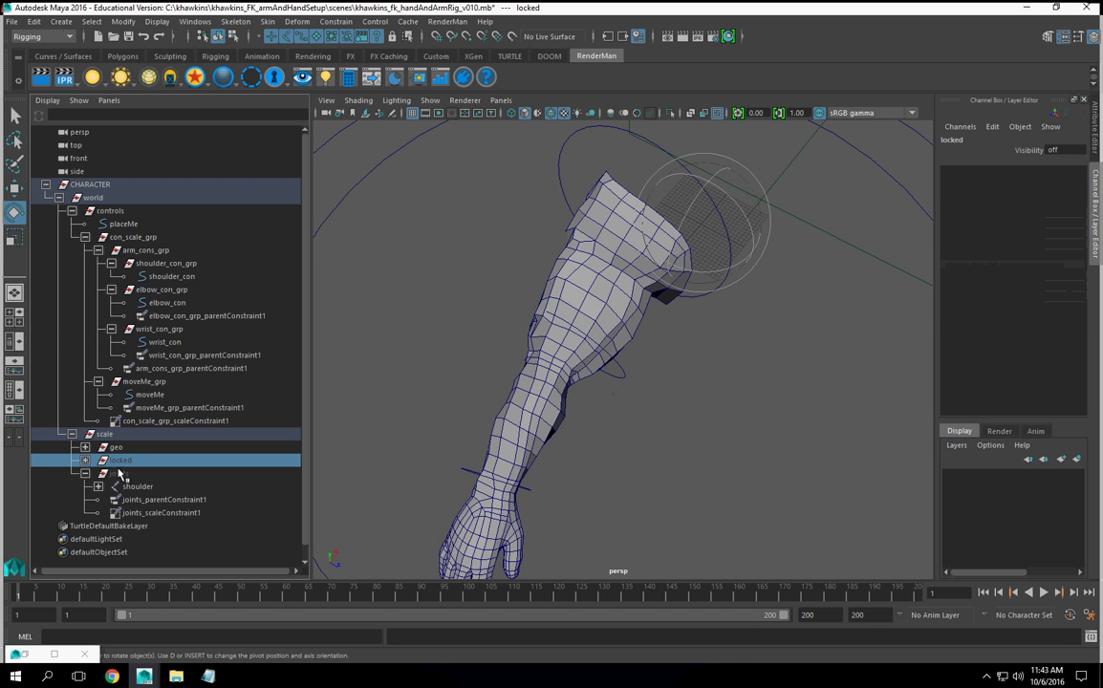
pyautogui.click(118, 474)
pyautogui.doubleClick(1055, 153)
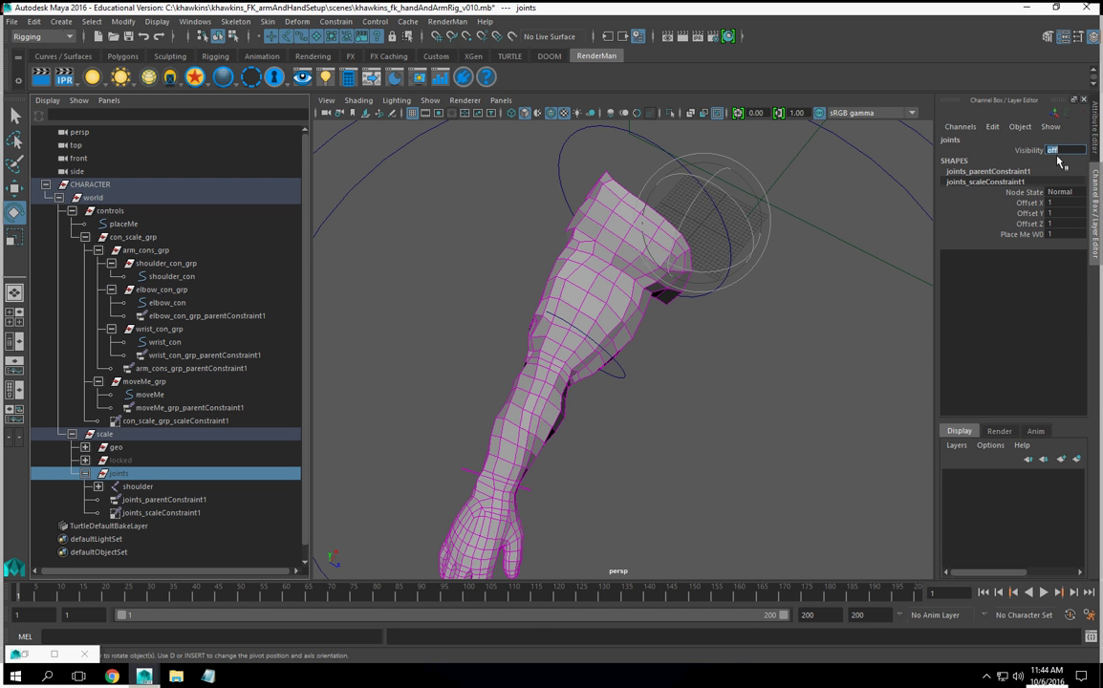
pyautogui.write('1')
pyautogui.press('Return')
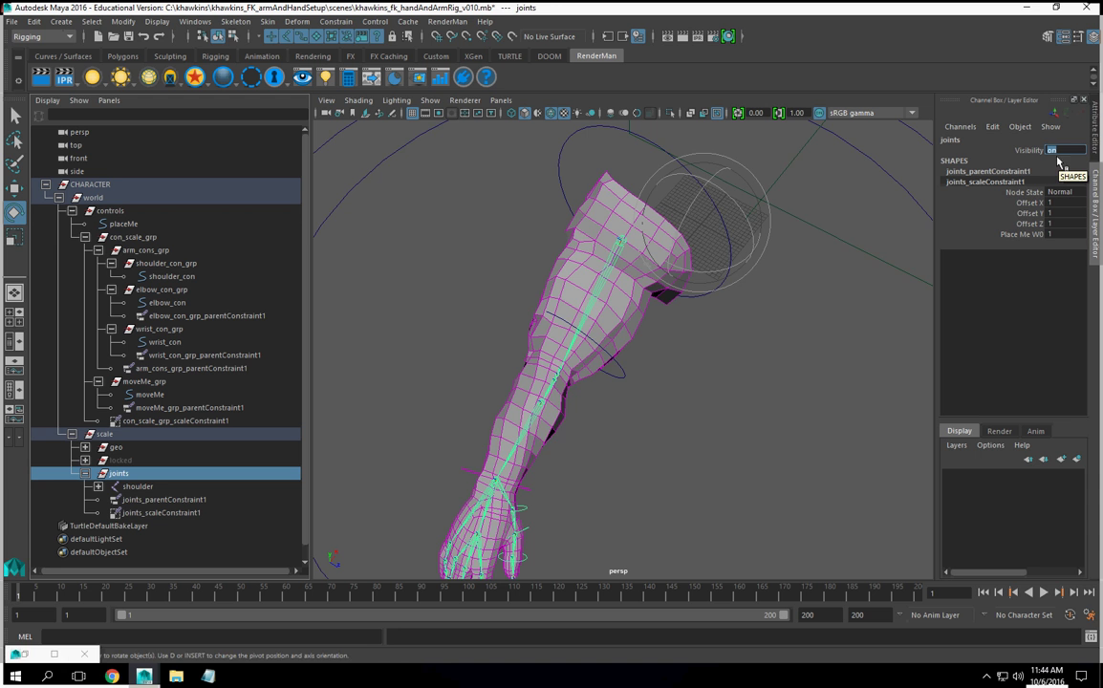
# Inspect the elbow control's pivot, try to shift the pivot of elbow_con_grp along X with point snapping, and undo the shift
pyautogui.keyDown('alt'); pyautogui.moveTo(841, 316); pyautogui.dragTo(625, 366); pyautogui.keyUp('alt')
pyautogui.click(609, 368)
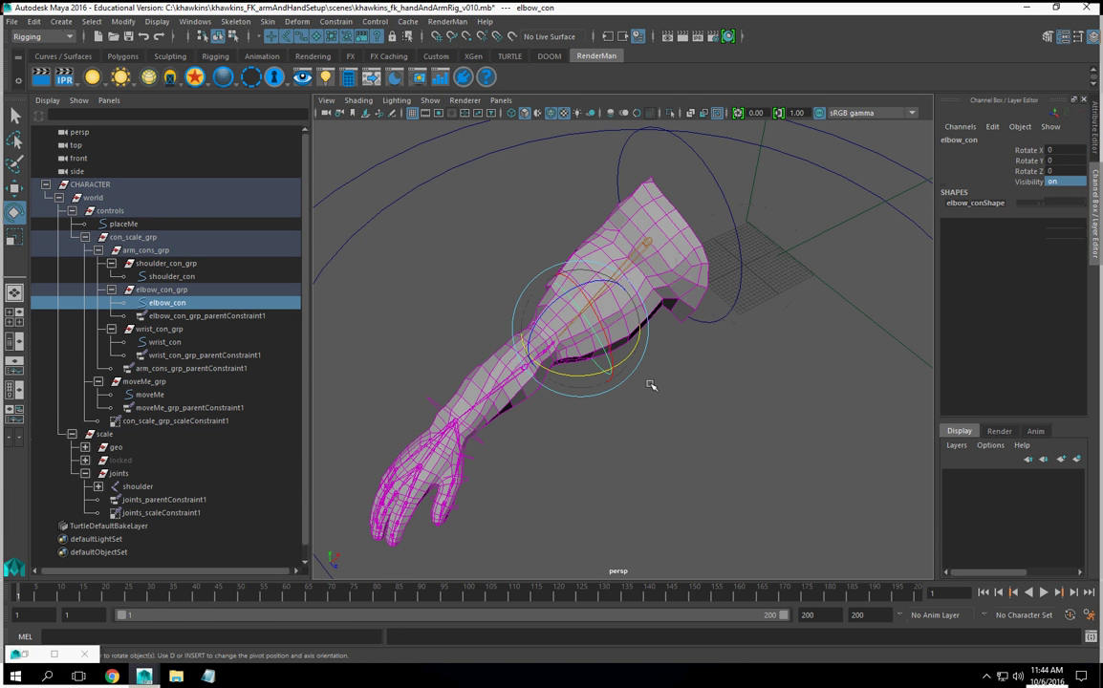
pyautogui.keyDown('alt'); pyautogui.moveTo(650, 386); pyautogui.dragTo(664, 393, button='middle'); pyautogui.keyUp('alt')
pyautogui.scroll(5, 667, 392)
pyautogui.keyDown('alt'); pyautogui.moveTo(669, 390); pyautogui.dragTo(726, 400); pyautogui.keyUp('alt')
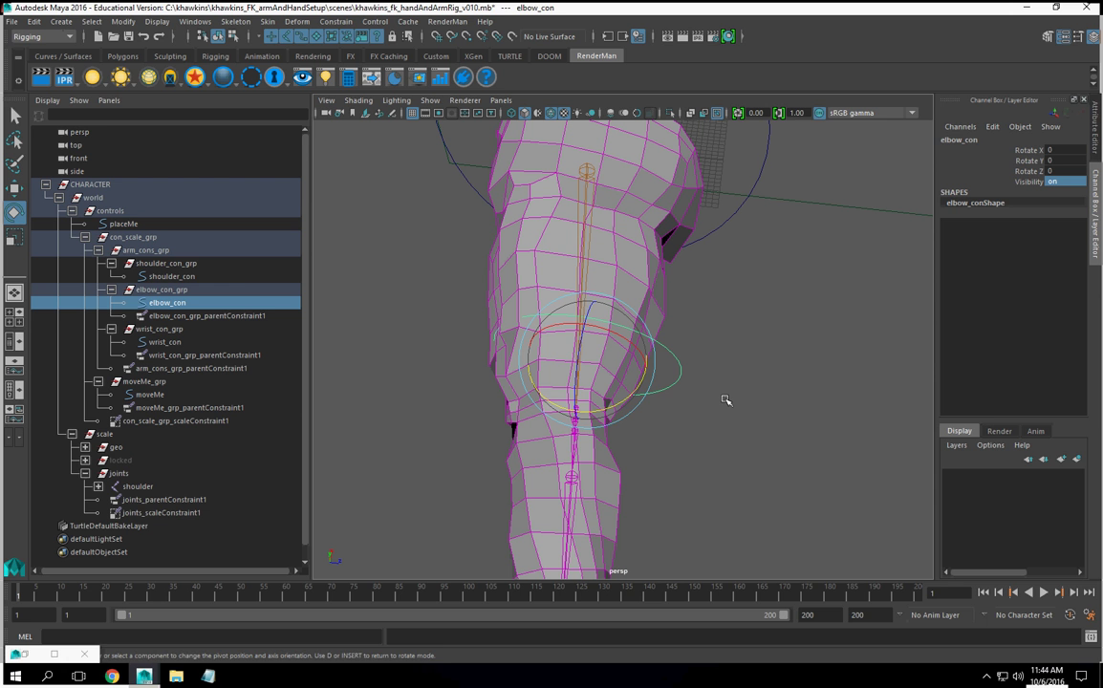
pyautogui.press('Insert')
pyautogui.click(143, 290)
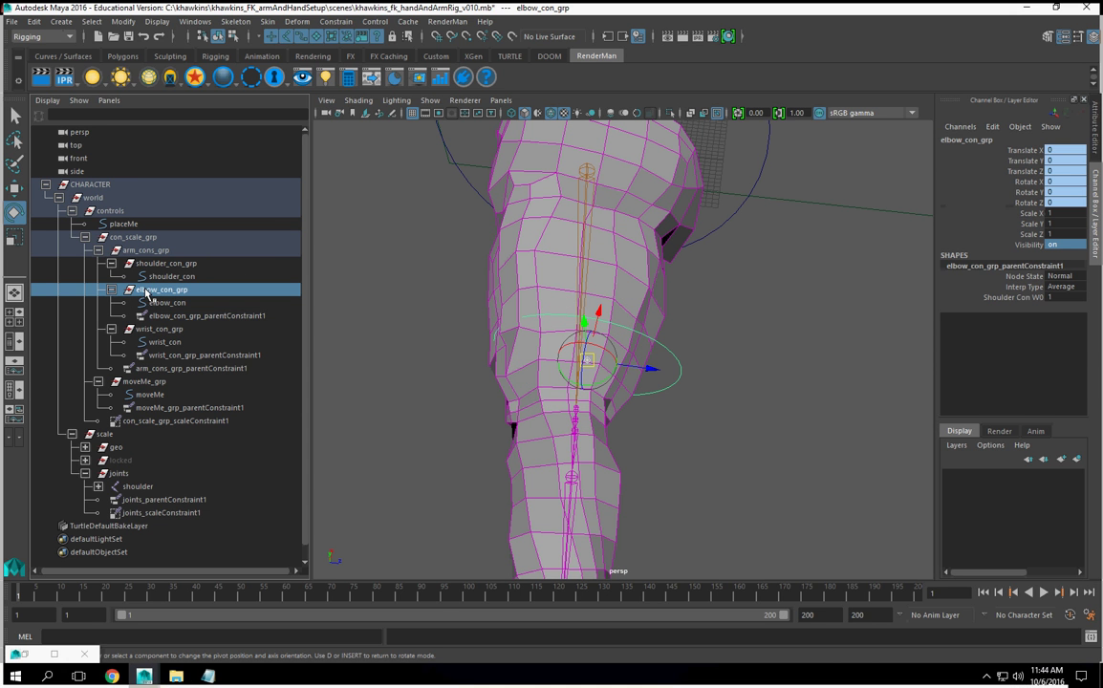
pyautogui.keyDown('alt'); pyautogui.moveTo(663, 375); pyautogui.dragTo(659, 508); pyautogui.keyUp('alt')
pyautogui.press('v')
pyautogui.moveTo(532, 392); pyautogui.dragTo(623, 322)
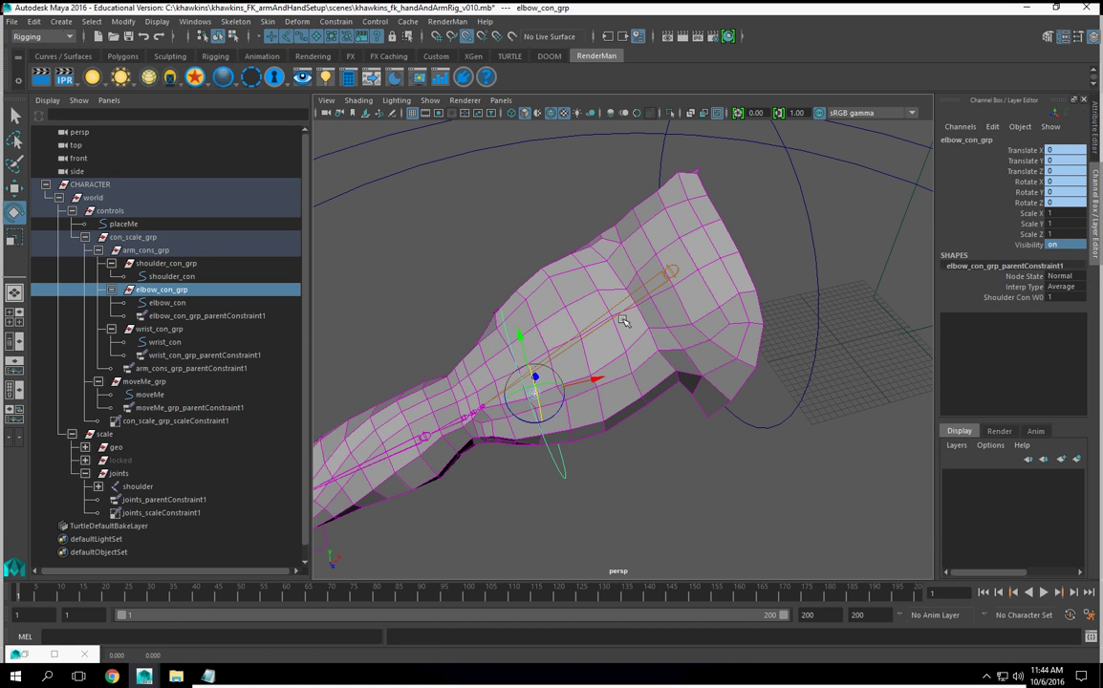
pyautogui.moveTo(602, 379); pyautogui.dragTo(694, 325)
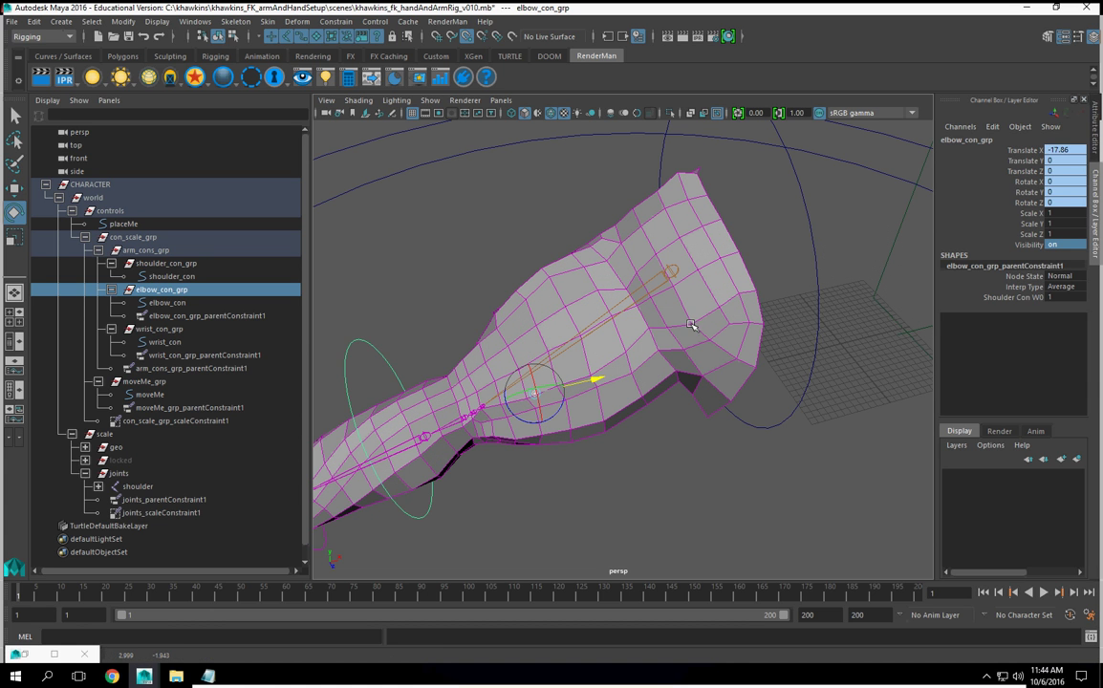
pyautogui.hotkey('ctrl', 'z')
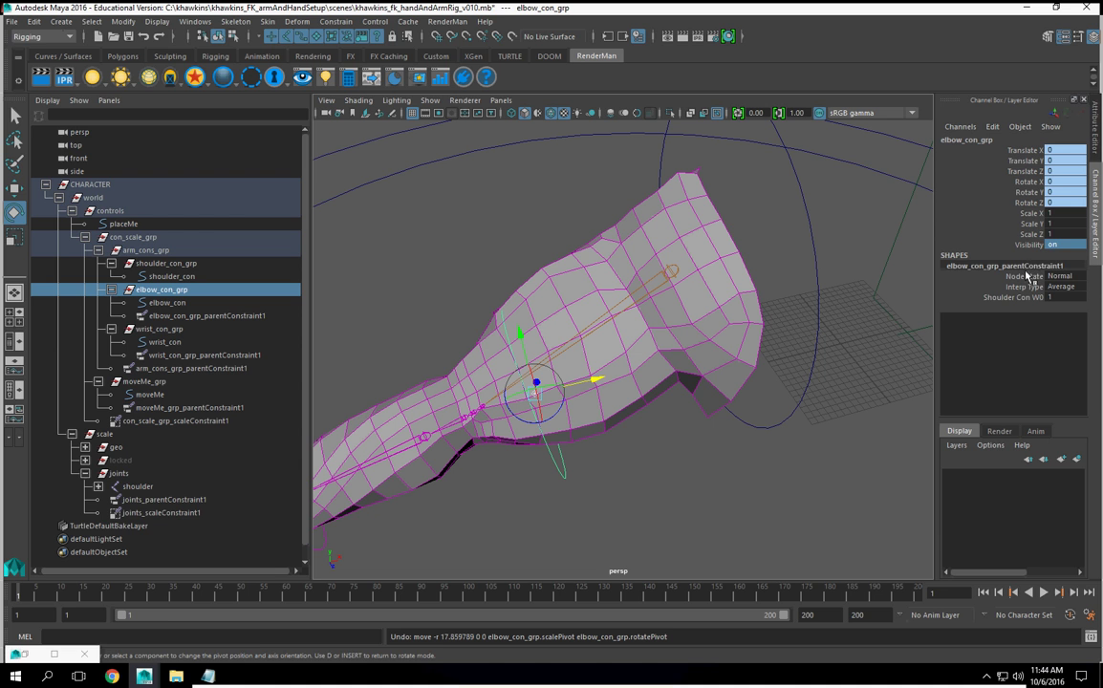
# Delete elbow_con_grp_parentConstraint1 with a MEL delete command
pyautogui.click(965, 265)
pyautogui.hotkey('ctrl', 'c')
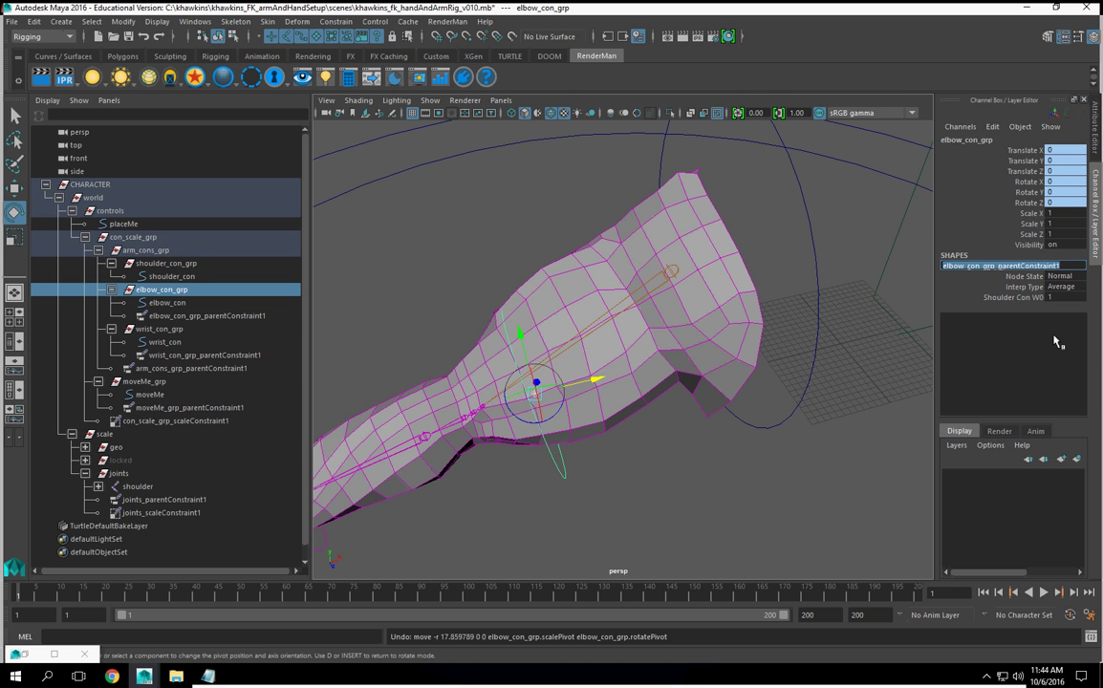
pyautogui.click(165, 634)
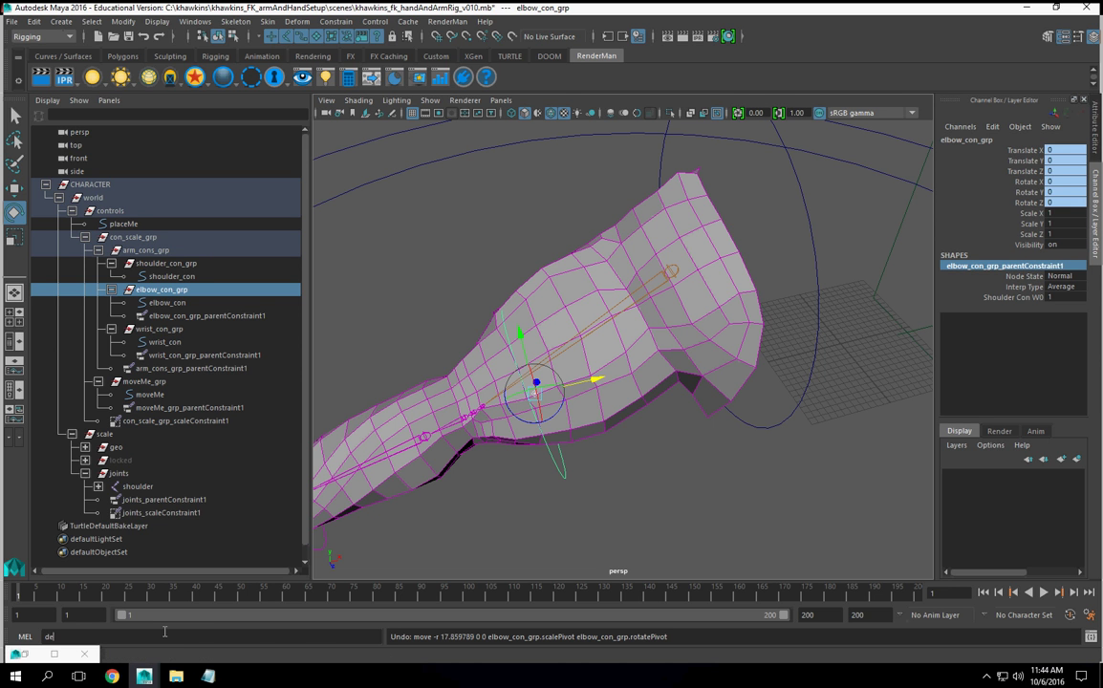
pyautogui.write('delete')
pyautogui.hotkey('ctrl', 'v')
pyautogui.press('Return')
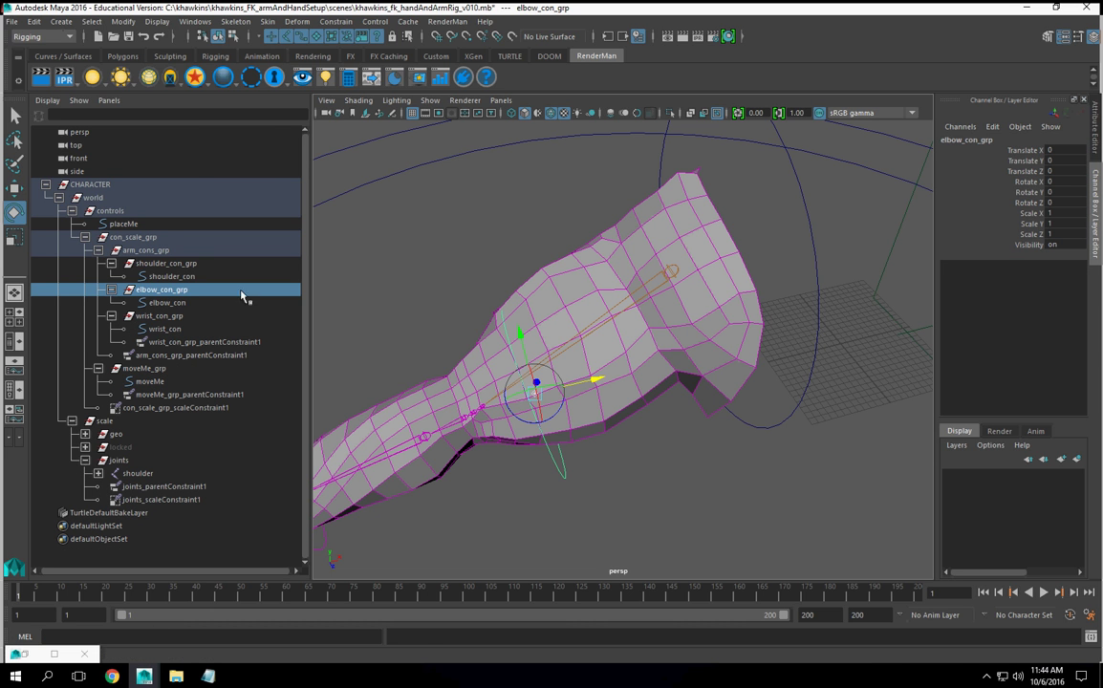
# Undo the pivot orientation change on elbow_con_grp, and snap its pivot onto the shoulder joint
pyautogui.press('d')
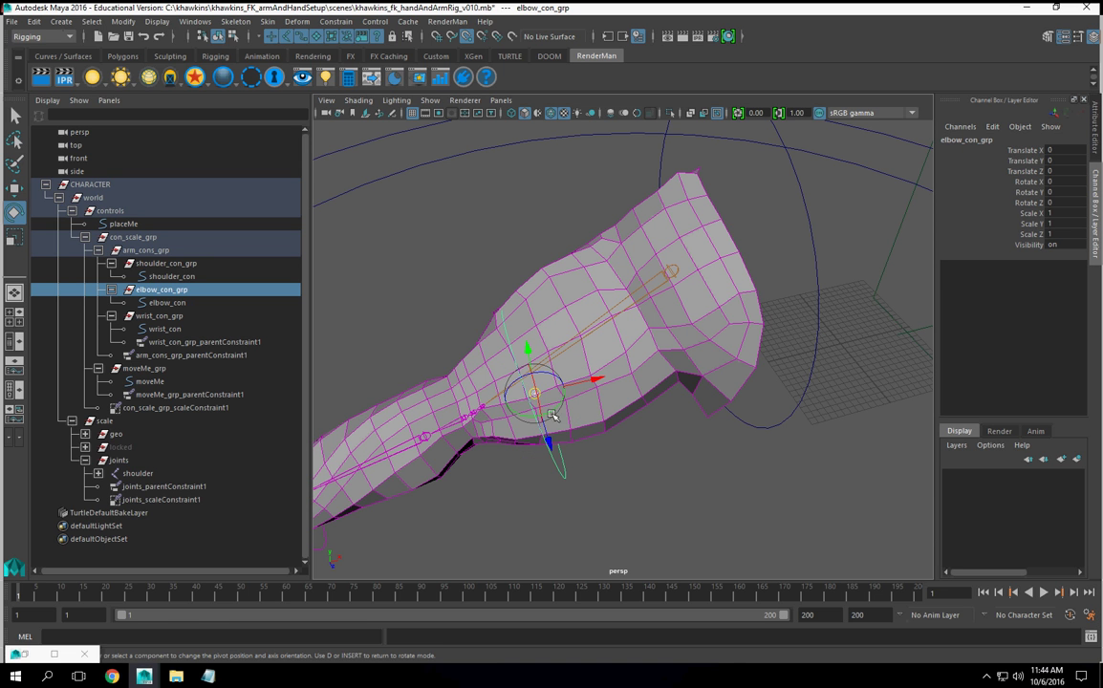
pyautogui.hotkey('ctrl', 'z')
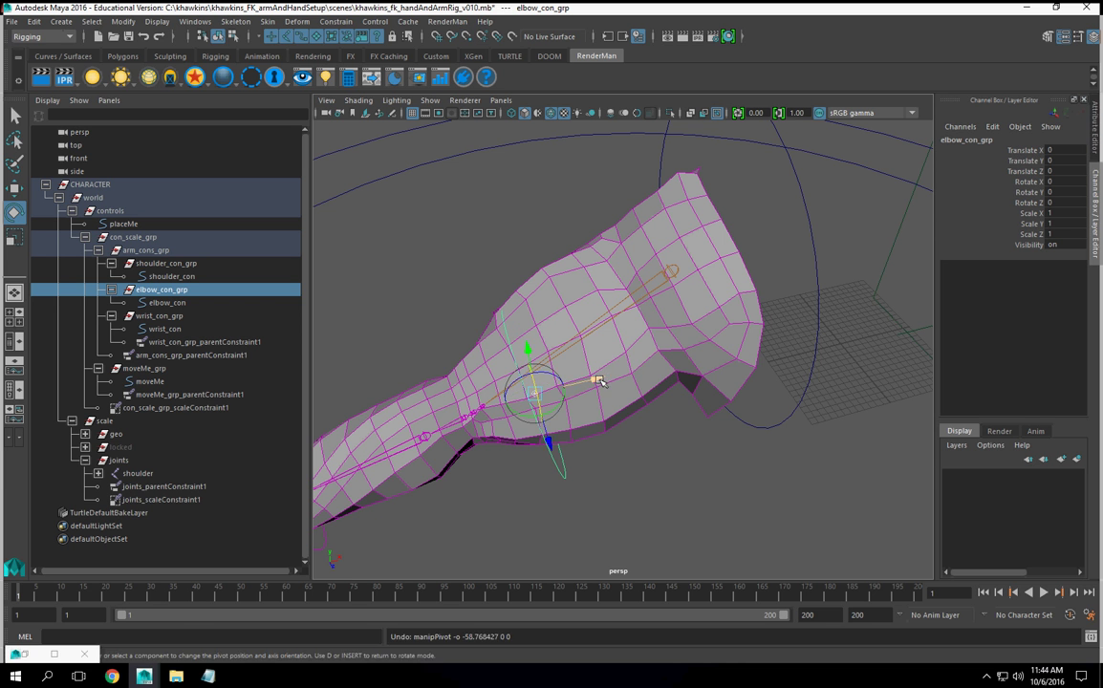
pyautogui.keyDown('alt'); pyautogui.moveTo(591, 386); pyautogui.dragTo(536, 257); pyautogui.keyUp('alt')
pyautogui.press('v')
pyautogui.keyDown('alt'); pyautogui.moveTo(554, 325); pyautogui.dragTo(565, 399, button='right'); pyautogui.keyUp('alt')
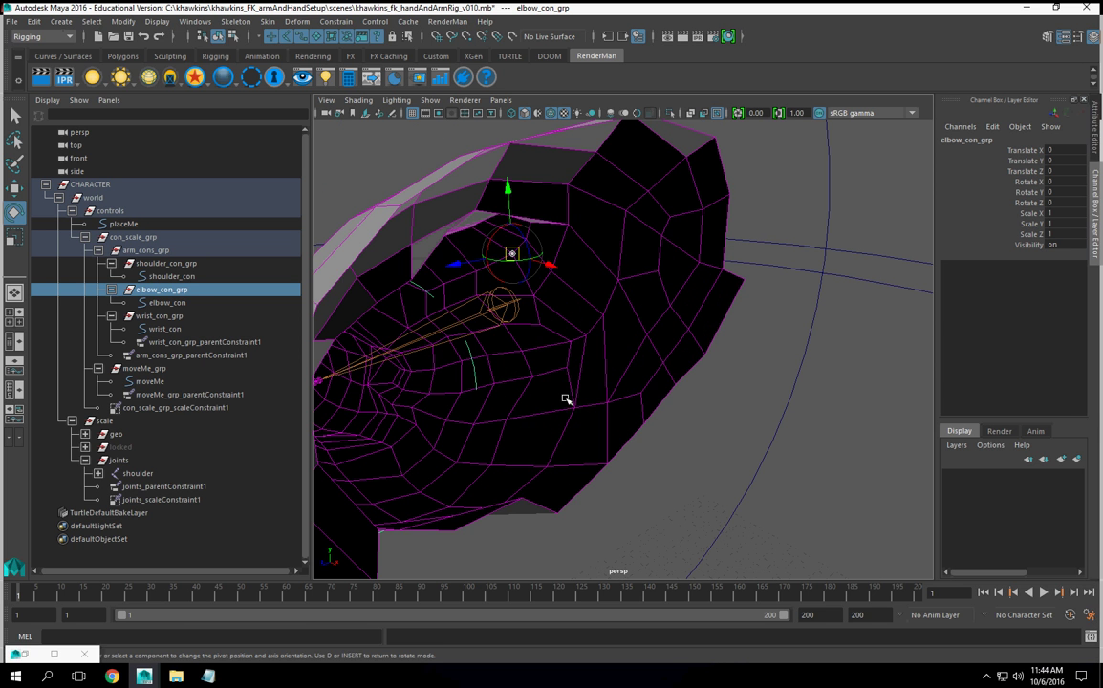
pyautogui.press('v')
pyautogui.moveTo(514, 256); pyautogui.dragTo(711, 341)
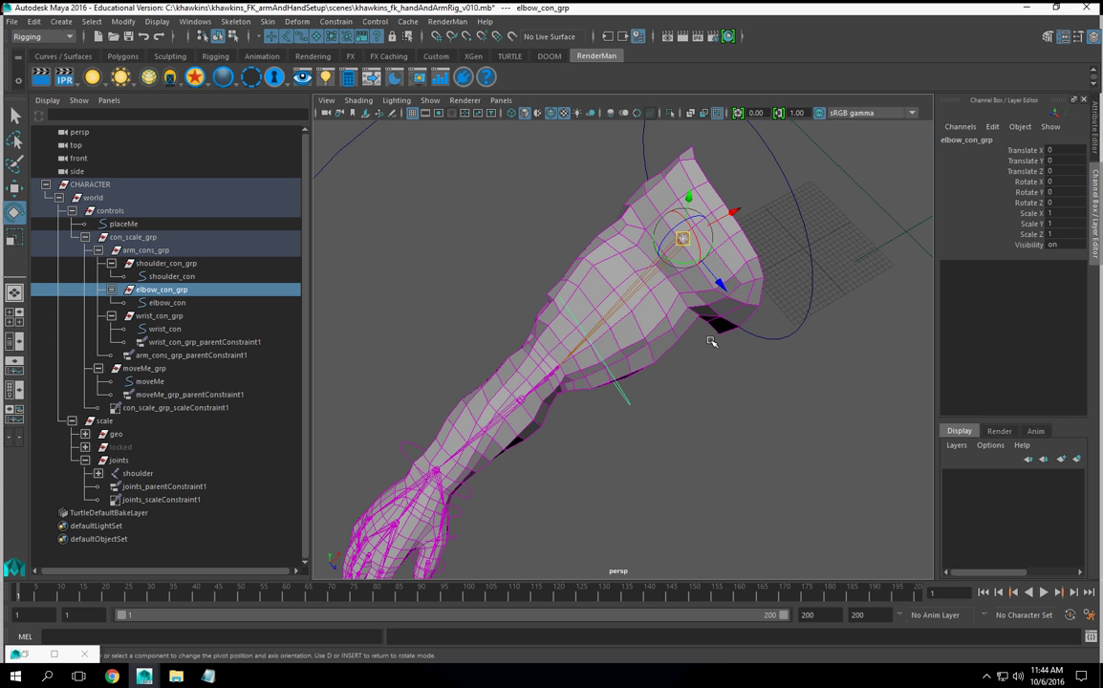
pyautogui.press('d')
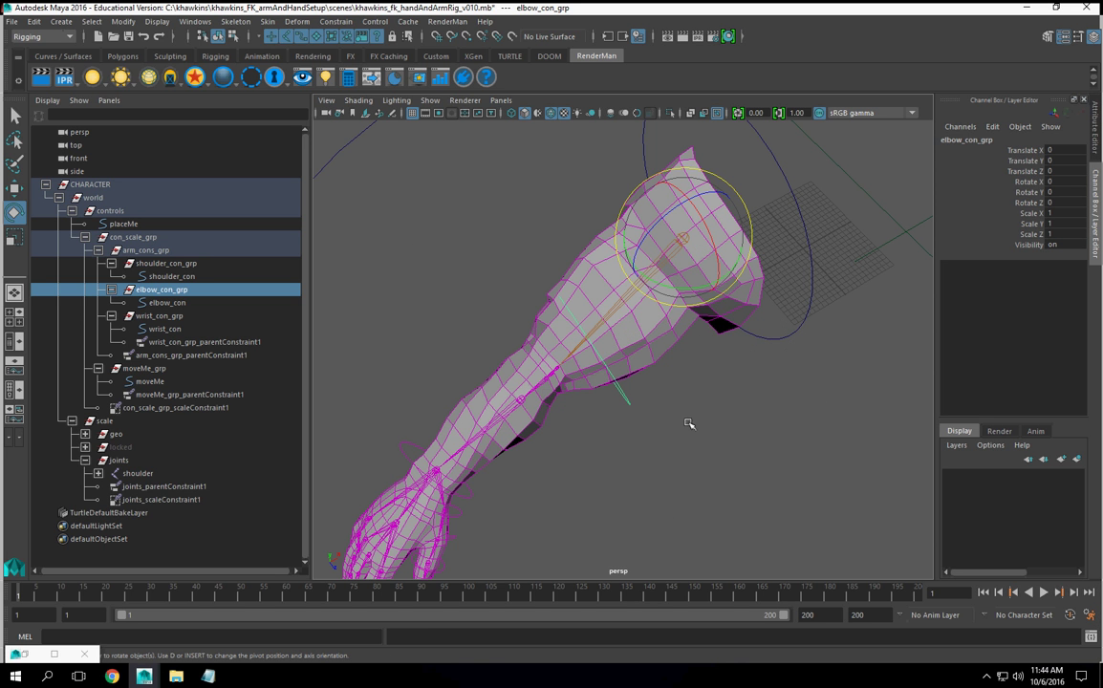
# Parent-constrain elbow_con_grp to shoulder_con
pyautogui.keyDown('alt'); pyautogui.moveTo(688, 422); pyautogui.dragTo(698, 392); pyautogui.keyUp('alt')
pyautogui.click(771, 282)
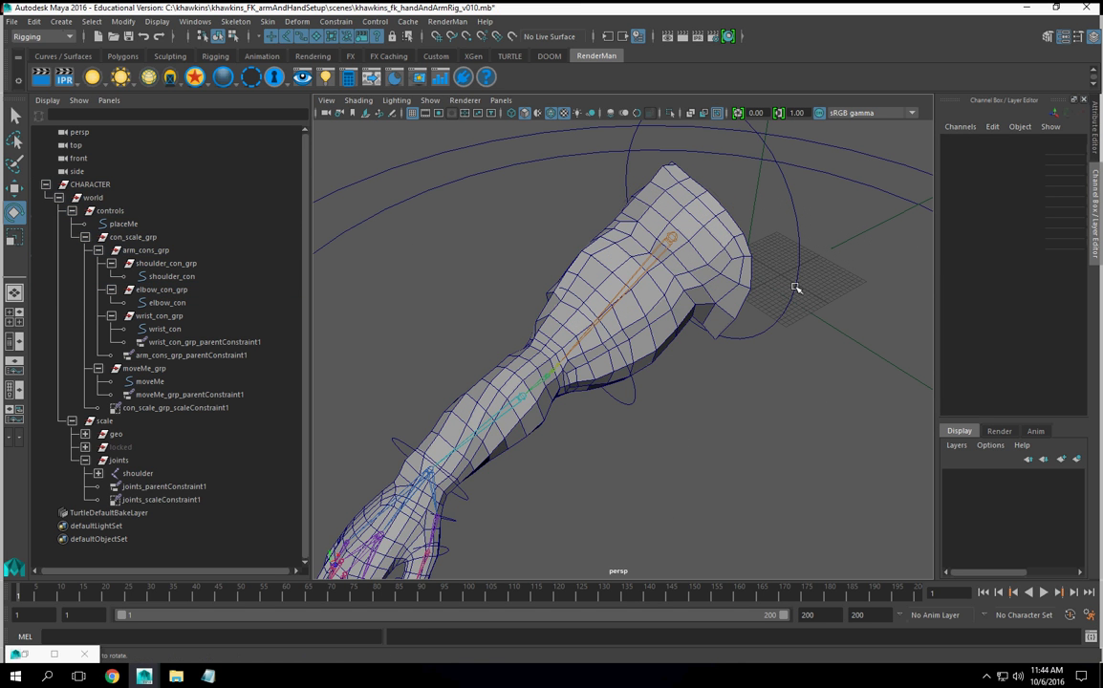
pyautogui.click(795, 287)
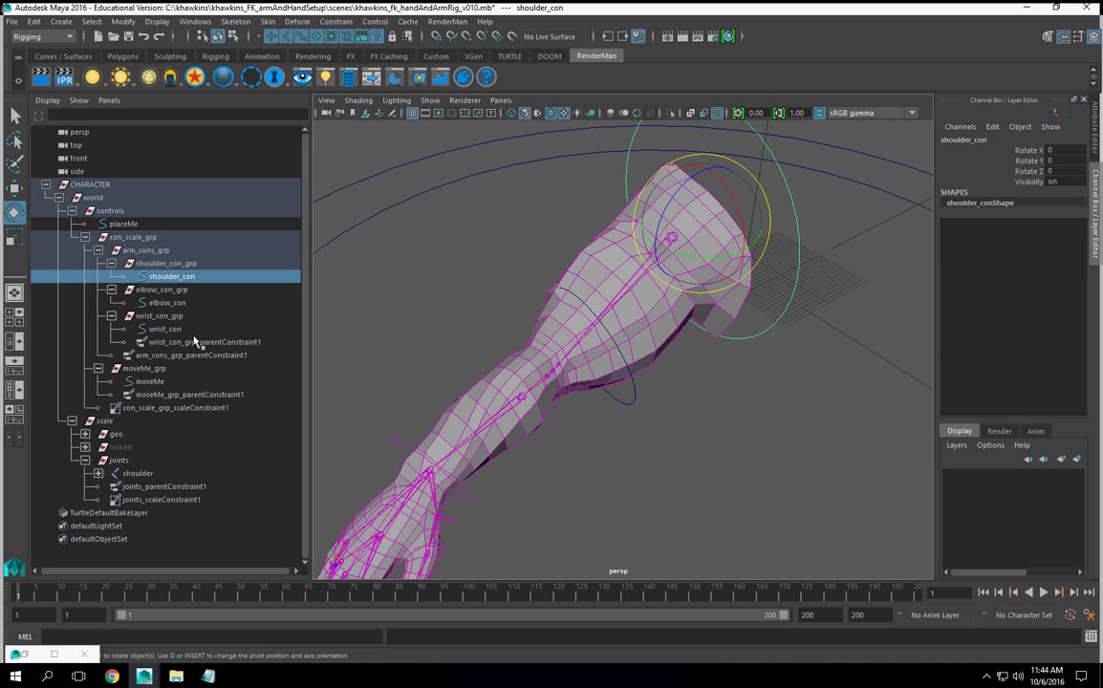
pyautogui.keyDown('ctrl'); pyautogui.click(170, 290); pyautogui.keyUp('ctrl')
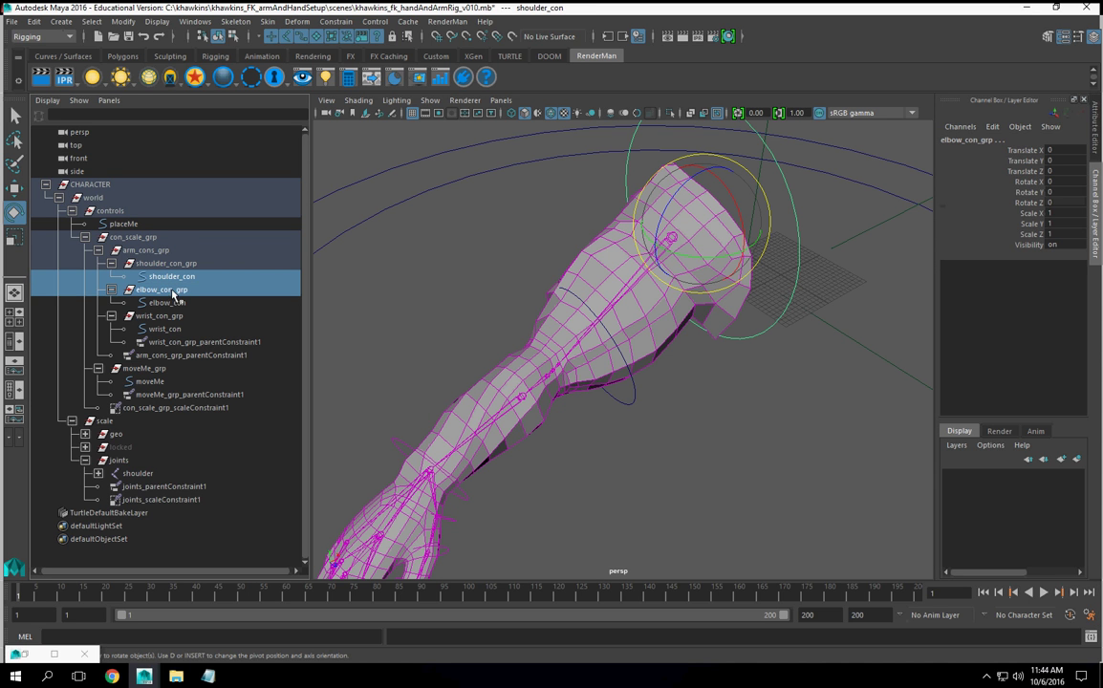
pyautogui.click(330, 21)
pyautogui.click(347, 55)
# Try rotating shoulder_con in several directions to test how the elbow control follows, undoing the rotations
pyautogui.keyDown('alt'); pyautogui.moveTo(564, 239); pyautogui.dragTo(697, 439); pyautogui.keyUp('alt')
pyautogui.click(737, 329)
pyautogui.click(752, 346)
pyautogui.keyDown('alt'); pyautogui.moveTo(752, 346); pyautogui.dragTo(719, 274); pyautogui.keyUp('alt')
pyautogui.hotkey('ctrl', 'z')
pyautogui.hotkey('ctrl', 'z')
pyautogui.hotkey('ctrl', 'z')
pyautogui.hotkey('ctrl', 'z')
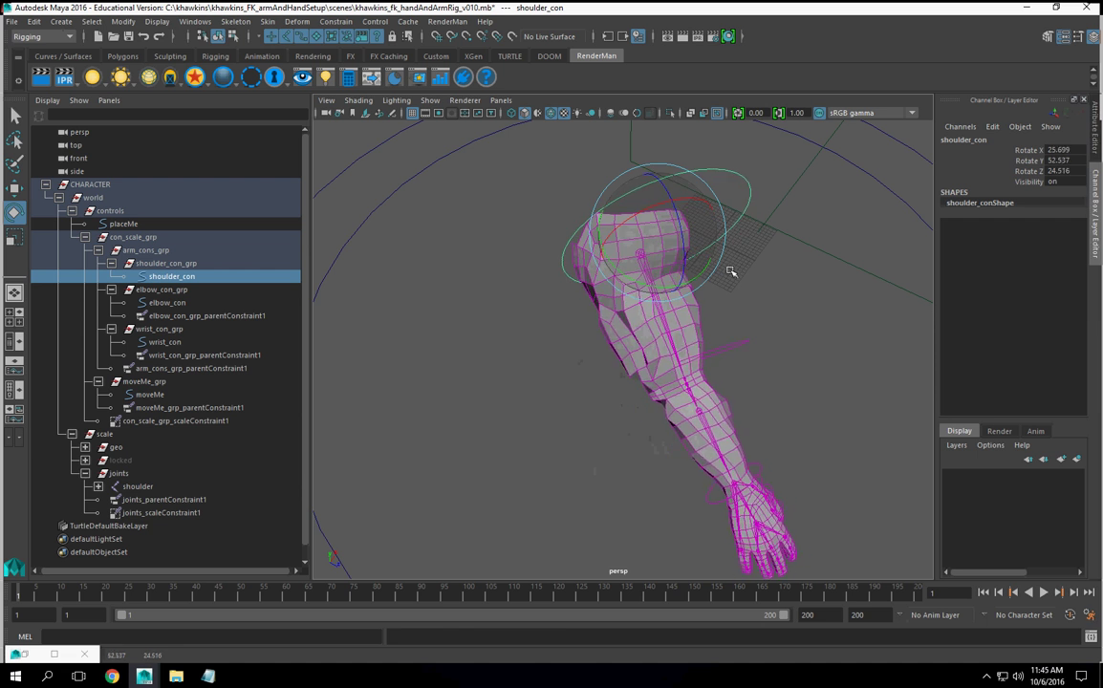
pyautogui.keyDown('alt'); pyautogui.moveTo(653, 306); pyautogui.dragTo(583, 117); pyautogui.keyUp('alt')
pyautogui.hotkey('ctrl', 'z')
pyautogui.keyDown('alt'); pyautogui.moveTo(726, 296); pyautogui.dragTo(726, 422); pyautogui.keyUp('alt')
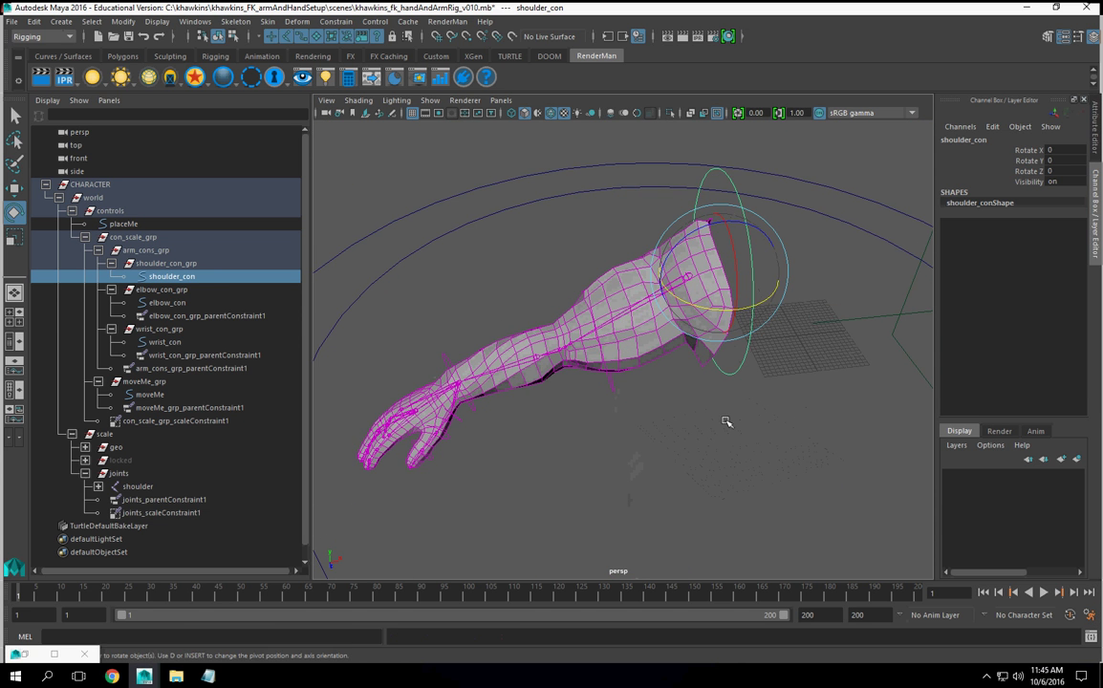
# Undo the parent constraint between shoulder_con and elbow_con_grp
pyautogui.keyDown('alt'); pyautogui.moveTo(555, 431); pyautogui.dragTo(579, 436); pyautogui.keyUp('alt')
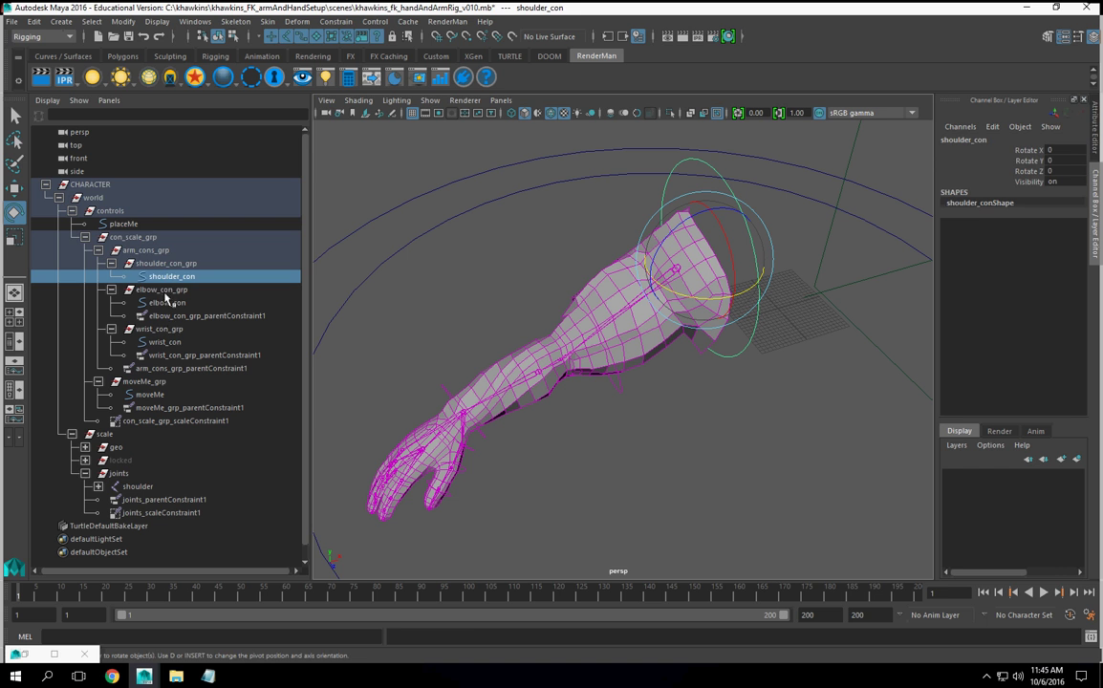
pyautogui.hotkey('ctrl', 'z')
pyautogui.hotkey('ctrl', 'z')
pyautogui.hotkey('ctrl', 'z')
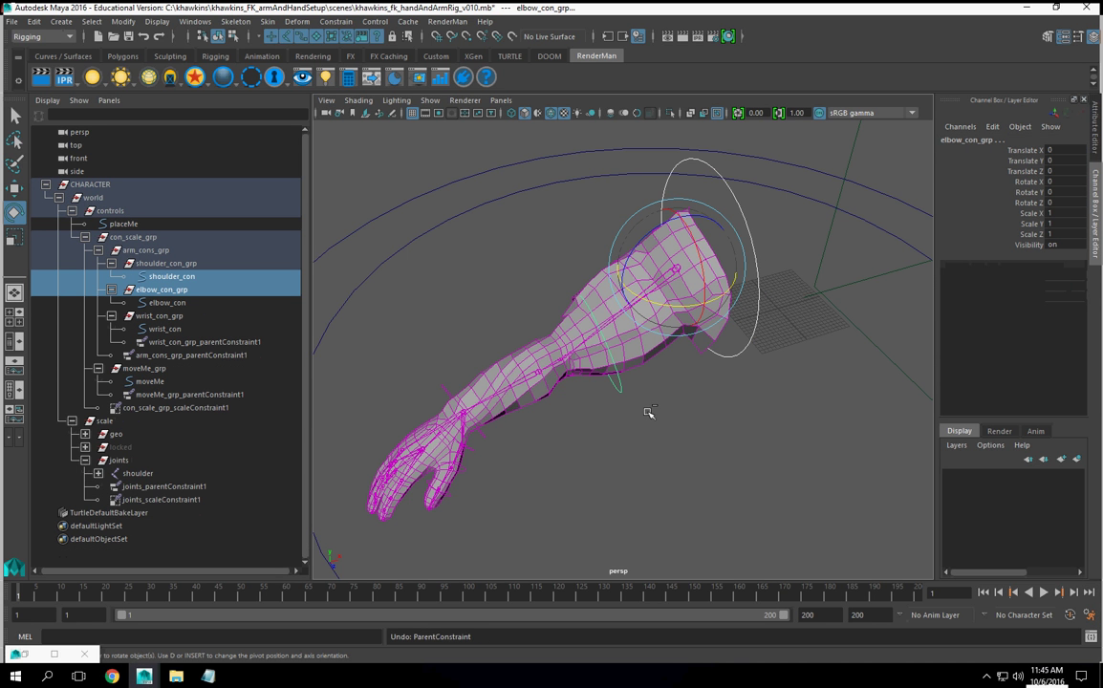
# Try moving elbow_con_grp along its Z axis to test how the elbow control follows, undoing the moves
pyautogui.keyDown('alt'); pyautogui.moveTo(648, 413); pyautogui.dragTo(684, 415, button='right'); pyautogui.keyUp('alt')
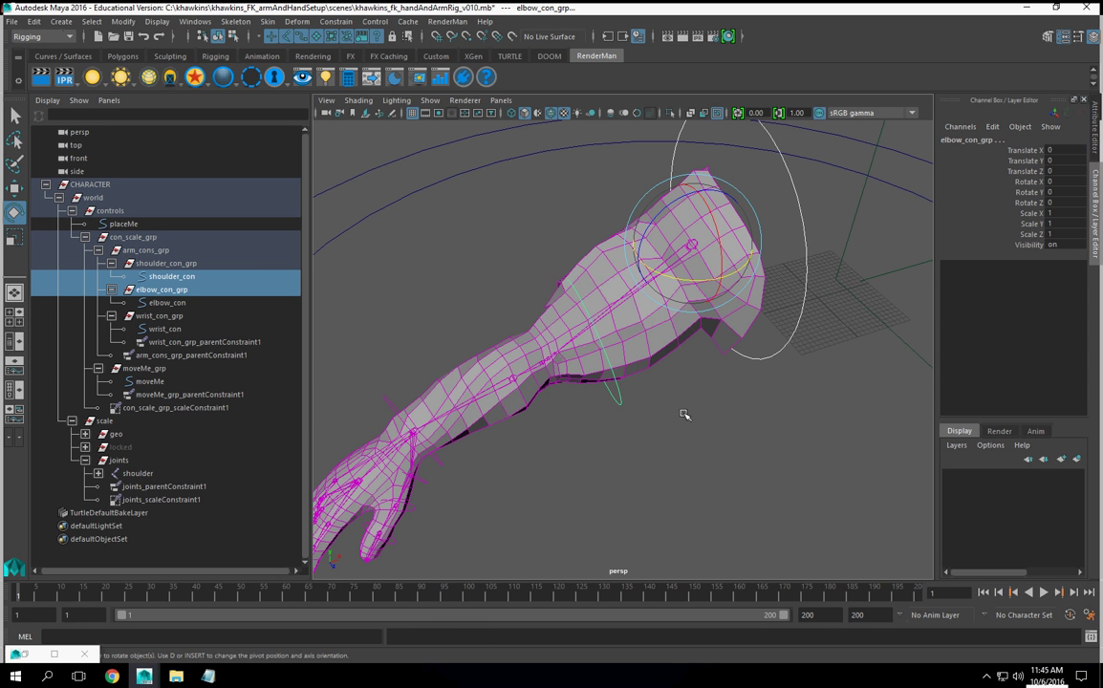
pyautogui.click(713, 458)
pyautogui.click(620, 392)
pyautogui.keyDown('alt'); pyautogui.moveTo(620, 392); pyautogui.dragTo(677, 423); pyautogui.keyUp('alt')
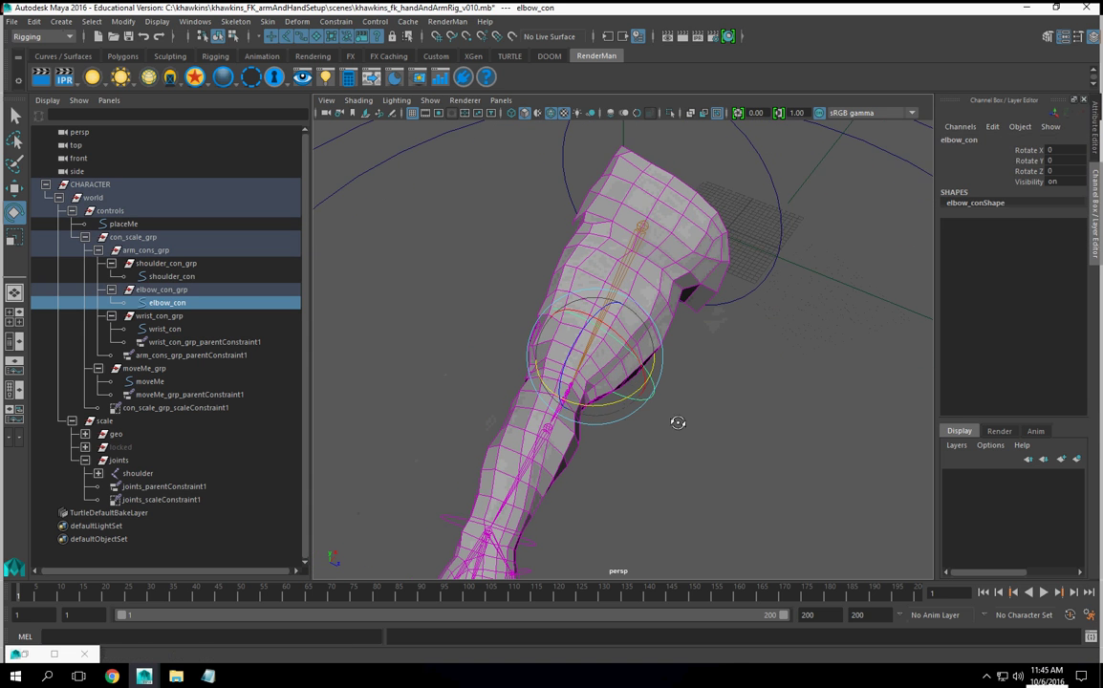
pyautogui.click(158, 290)
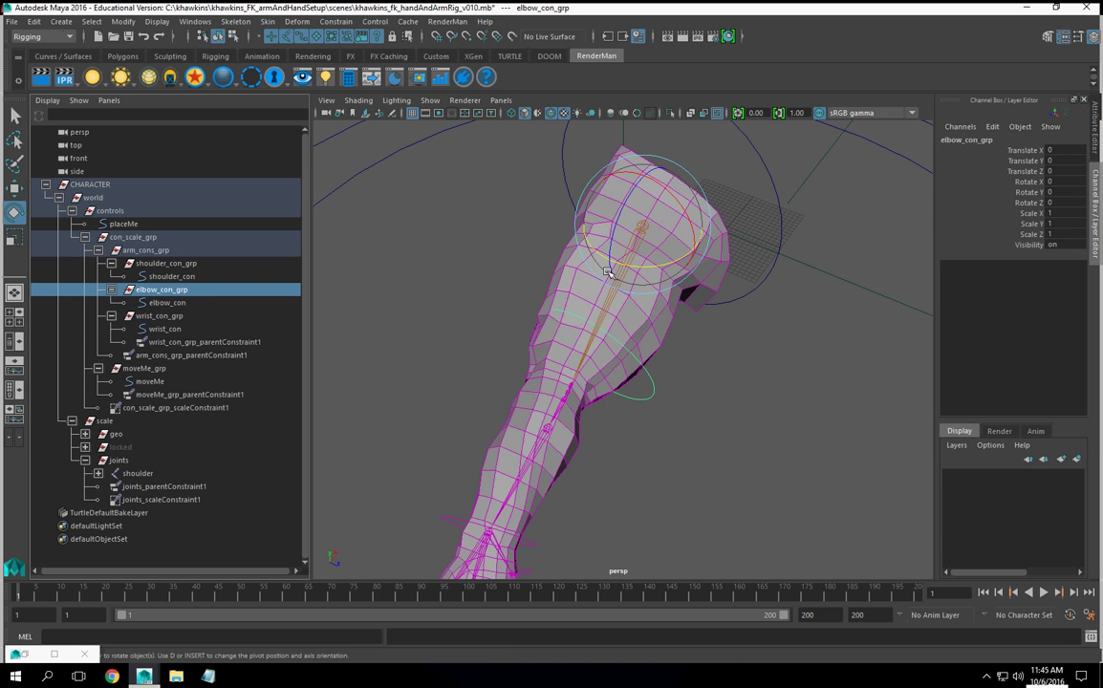
pyautogui.click(14, 188)
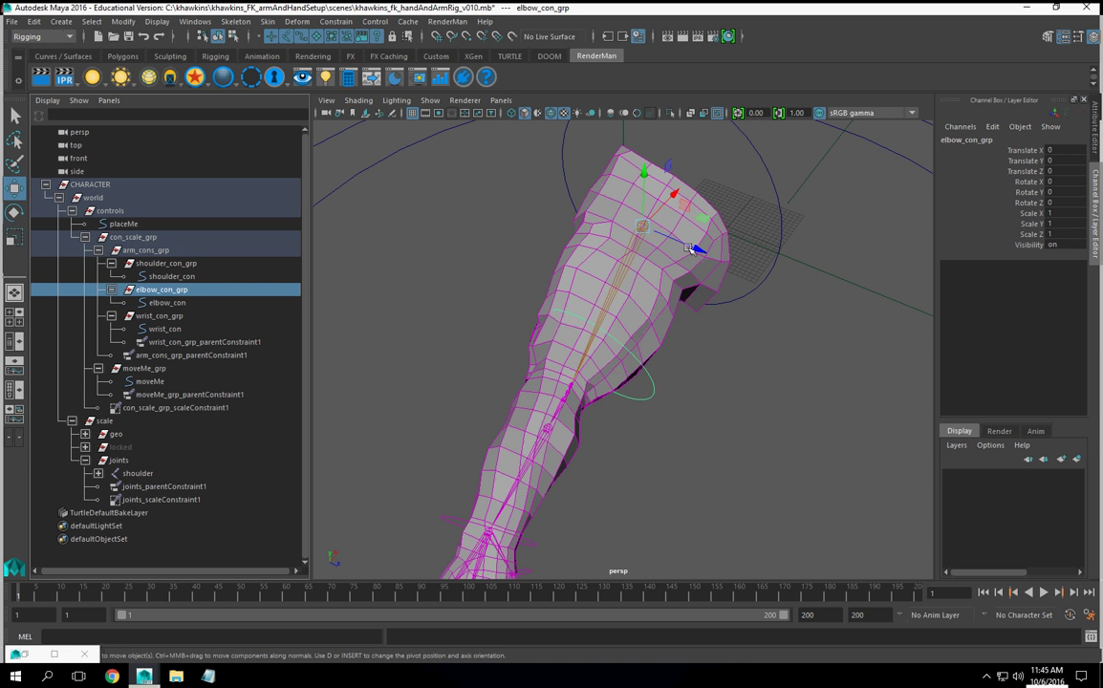
pyautogui.moveTo(703, 252); pyautogui.dragTo(684, 247)
pyautogui.click(124, 23)
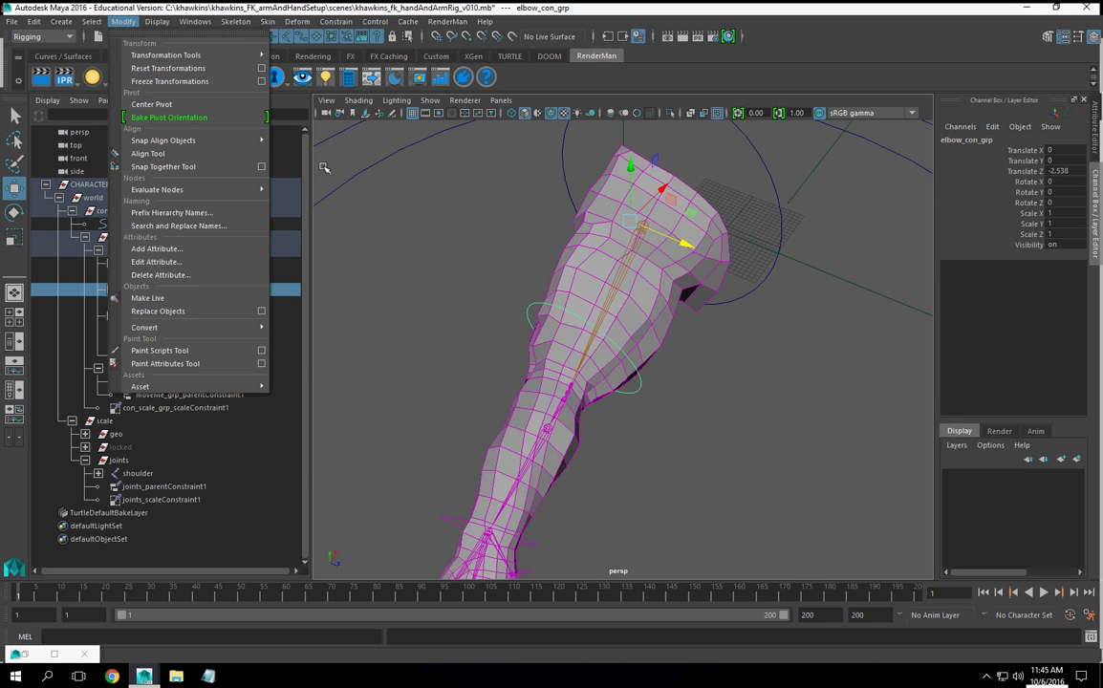
pyautogui.scroll(-4, 481, 260)
pyautogui.scroll(3, 631, 318)
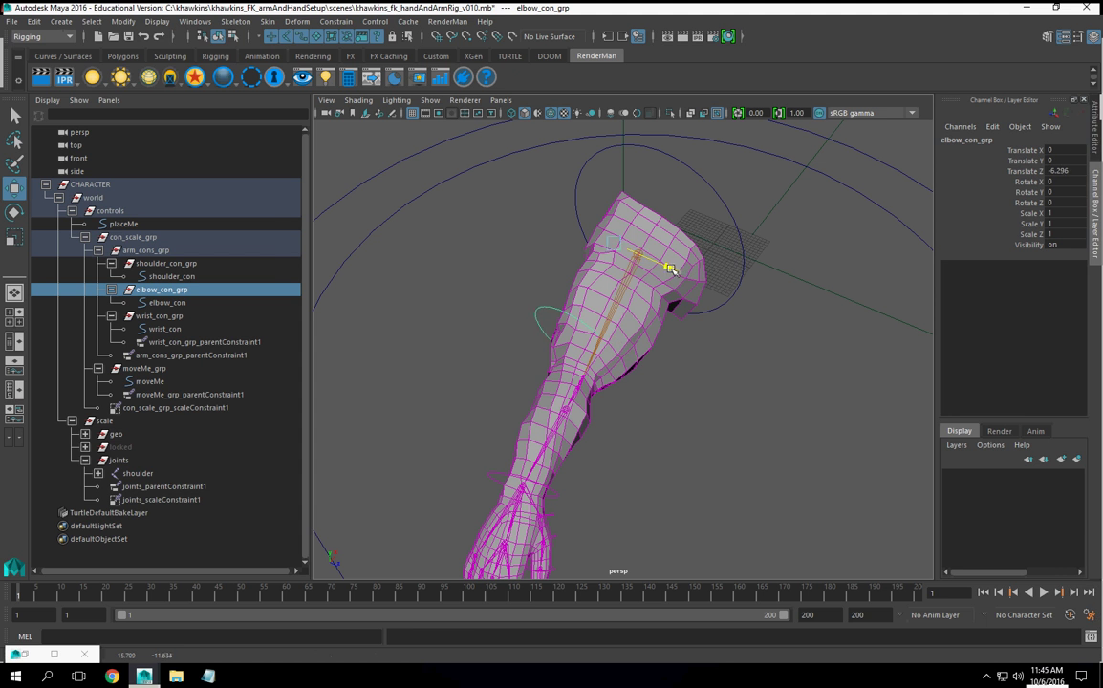
pyautogui.click(123, 21)
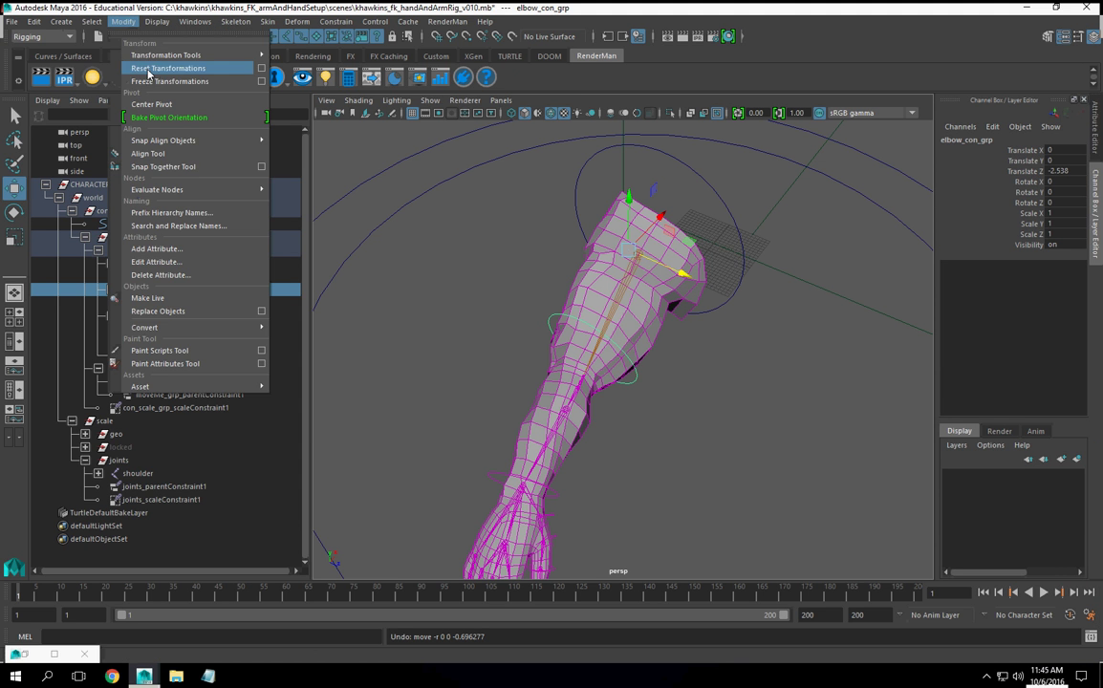
pyautogui.scroll(2, 616, 280)
# Compare the pivots of elbow_con and elbow_con_grp around the upper arm and shoulder
pyautogui.keyDown('alt'); pyautogui.moveTo(617, 280); pyautogui.dragTo(650, 418); pyautogui.keyUp('alt')
pyautogui.click(623, 423)
pyautogui.keyDown('alt'); pyautogui.moveTo(651, 419); pyautogui.dragTo(687, 392, button='right'); pyautogui.keyUp('alt')
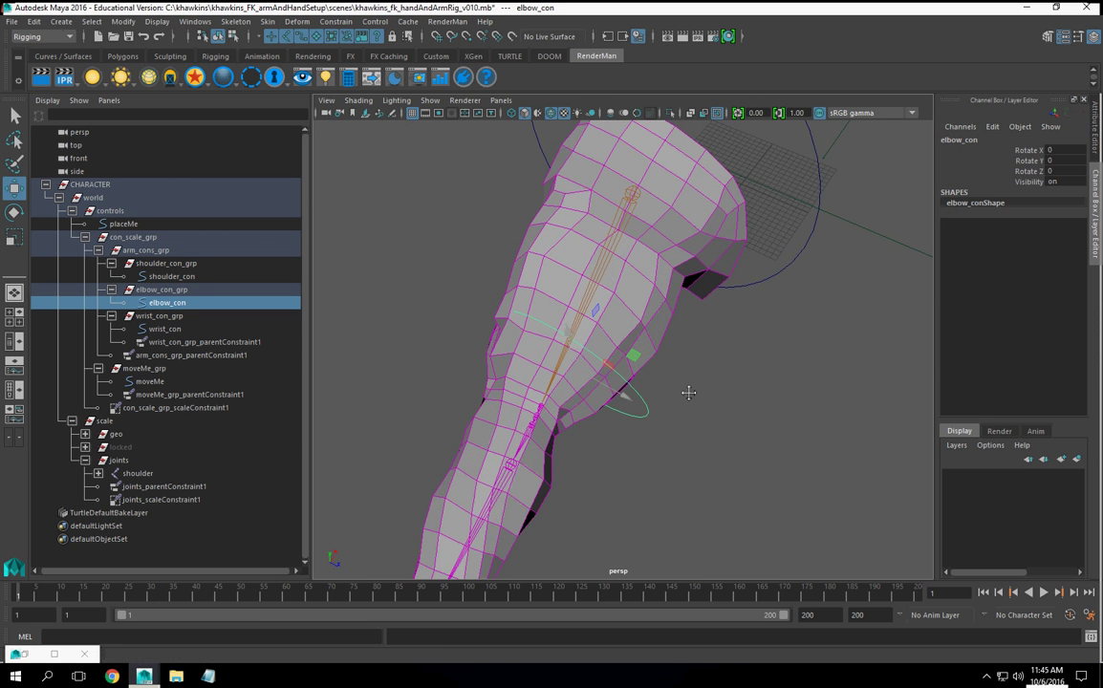
pyautogui.keyDown('alt'); pyautogui.moveTo(685, 367); pyautogui.dragTo(680, 386, button='middle'); pyautogui.keyUp('alt')
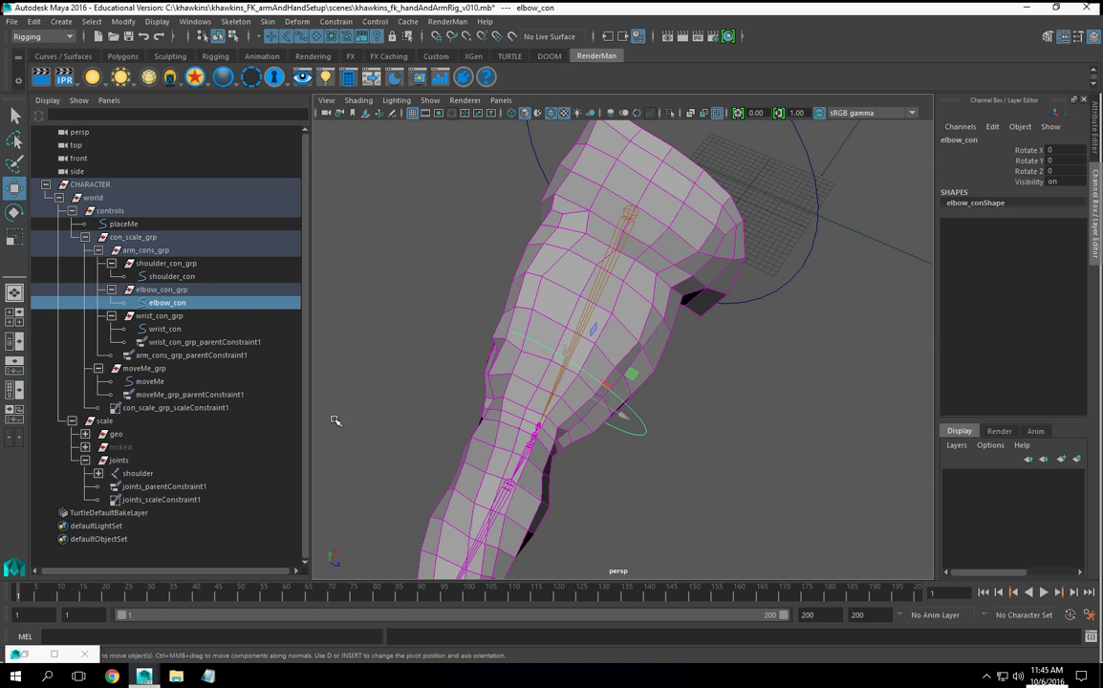
pyautogui.click(163, 290)
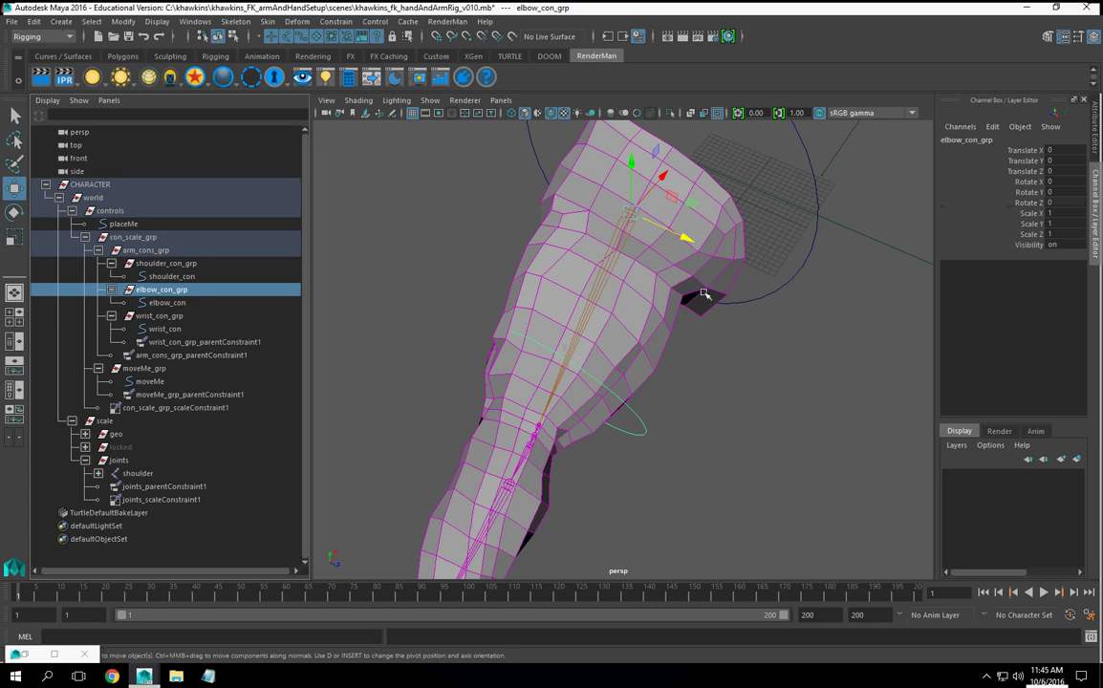
pyautogui.keyDown('alt'); pyautogui.moveTo(660, 360); pyautogui.dragTo(508, 360); pyautogui.keyUp('alt')
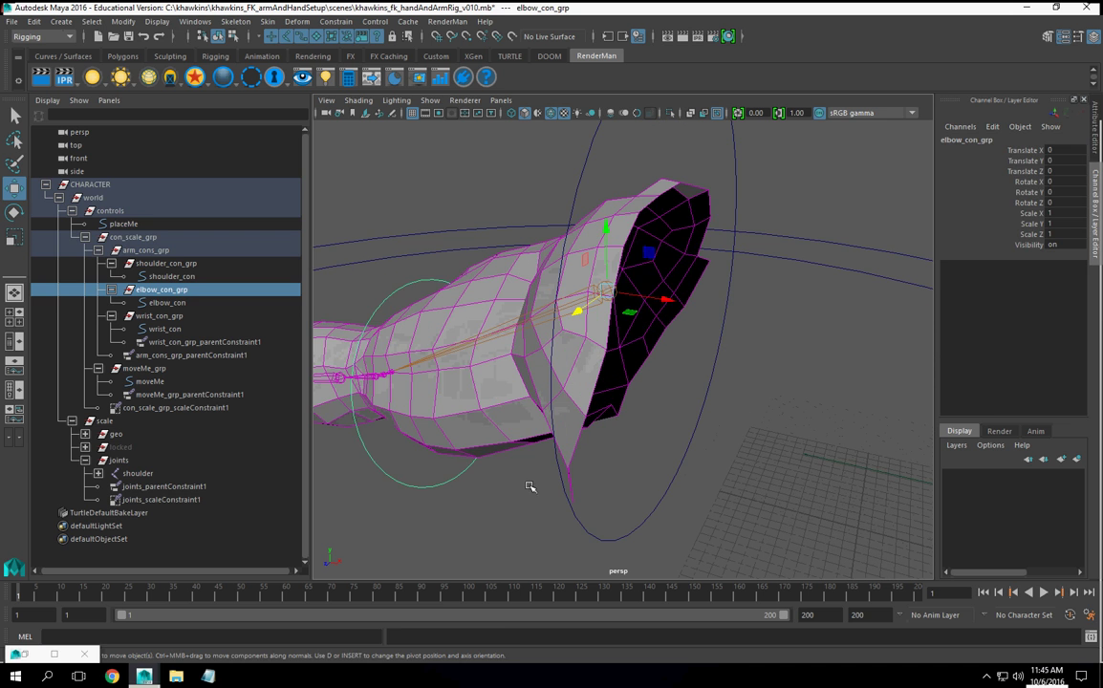
# Parent-constrain elbow_con_grp to the shoulder joint
pyautogui.click(524, 525)
pyautogui.keyDown('alt'); pyautogui.moveTo(440, 289); pyautogui.dragTo(652, 318); pyautogui.keyUp('alt')
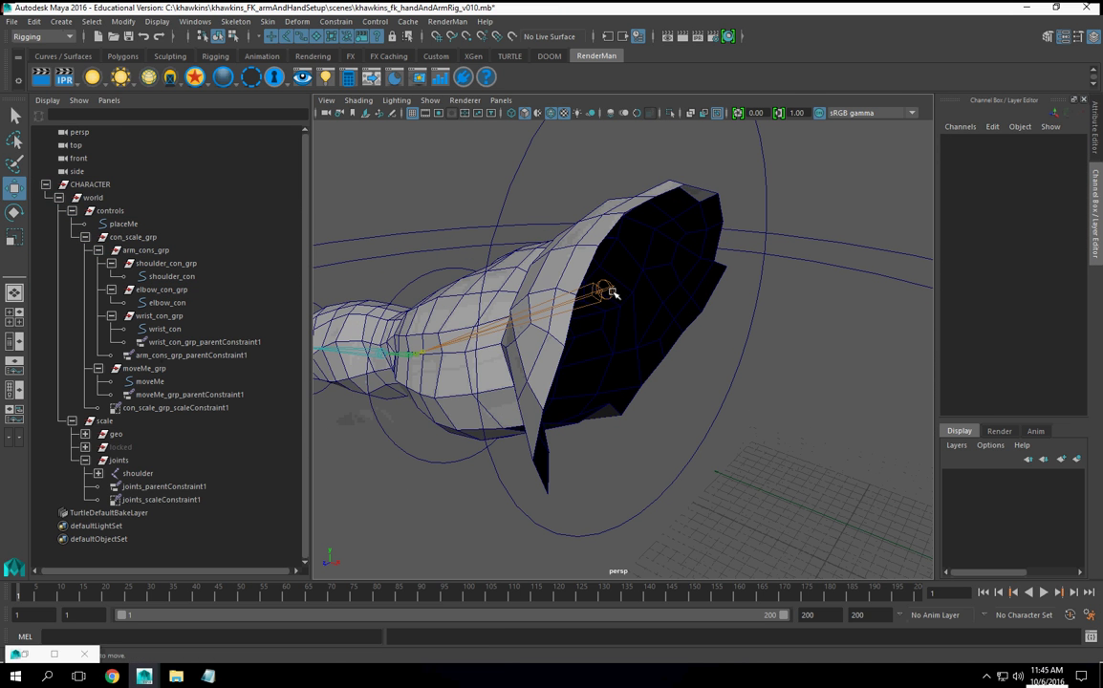
pyautogui.click(614, 294)
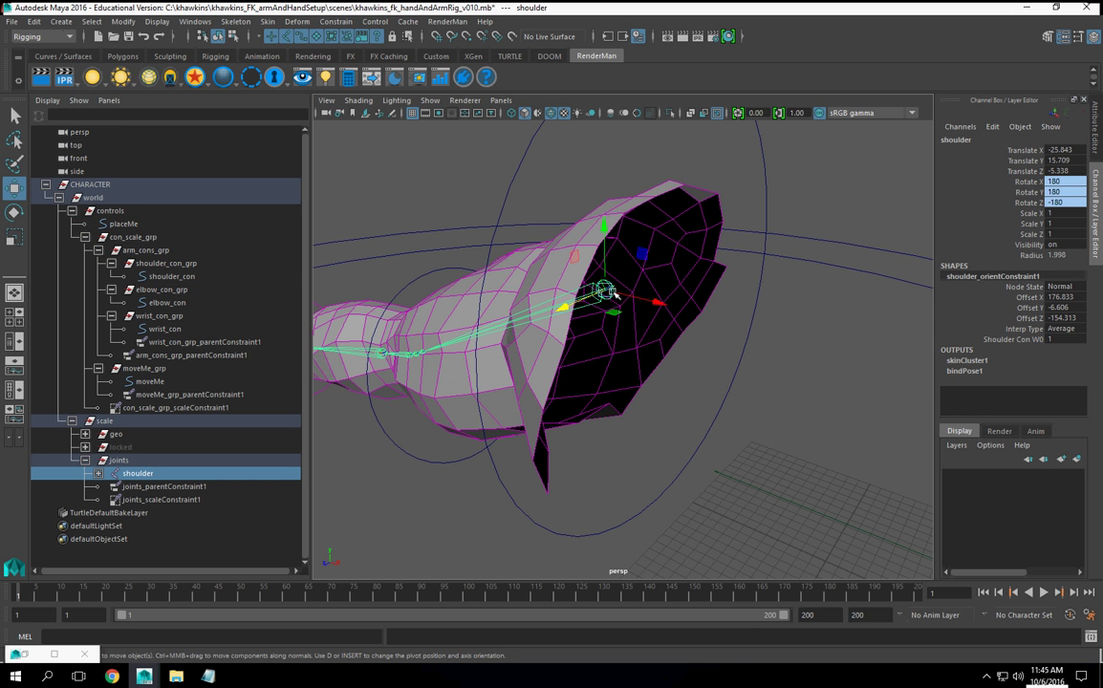
pyautogui.click(163, 290)
pyautogui.keyDown('alt'); pyautogui.moveTo(316, 362); pyautogui.dragTo(516, 358); pyautogui.keyUp('alt')
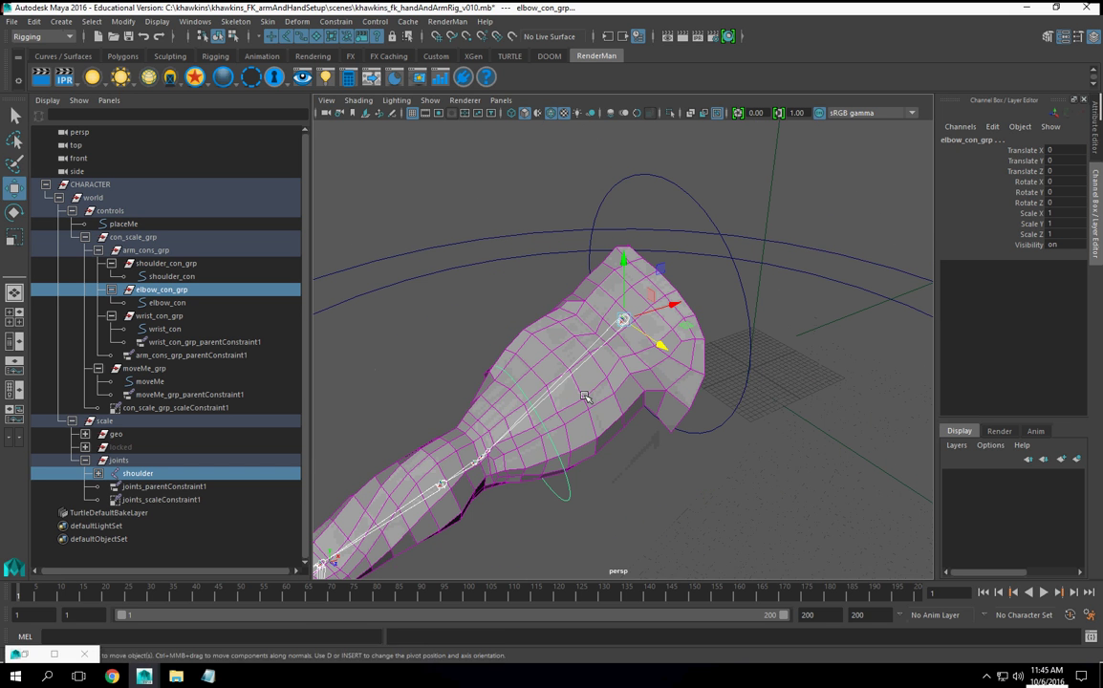
pyautogui.click(336, 21)
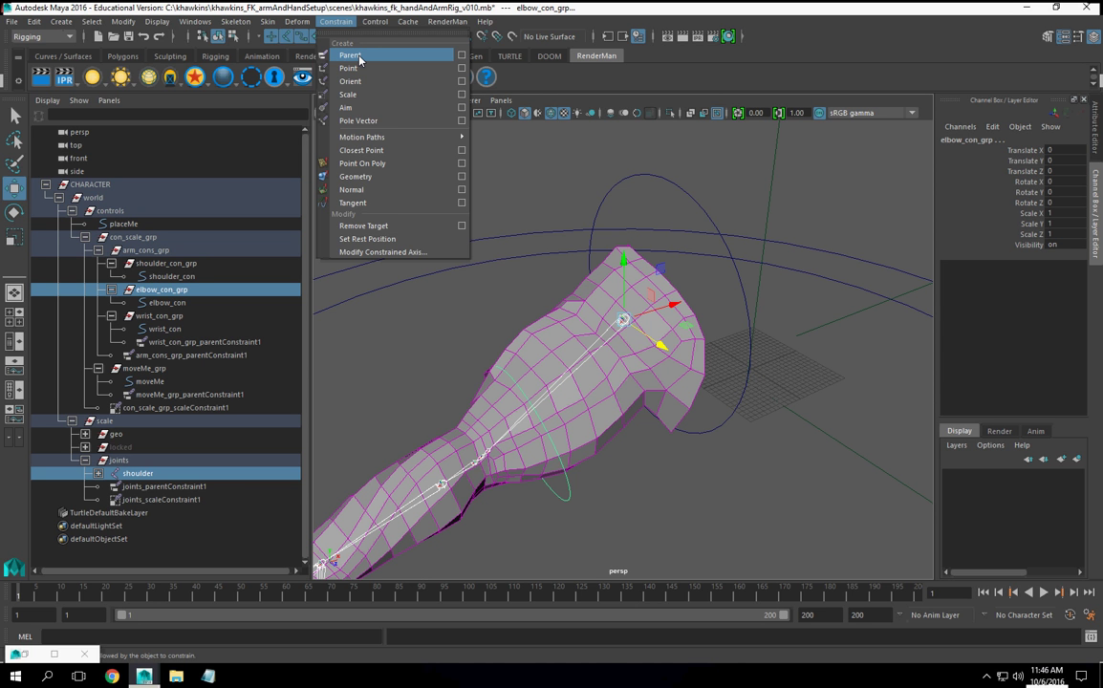
pyautogui.click(360, 56)
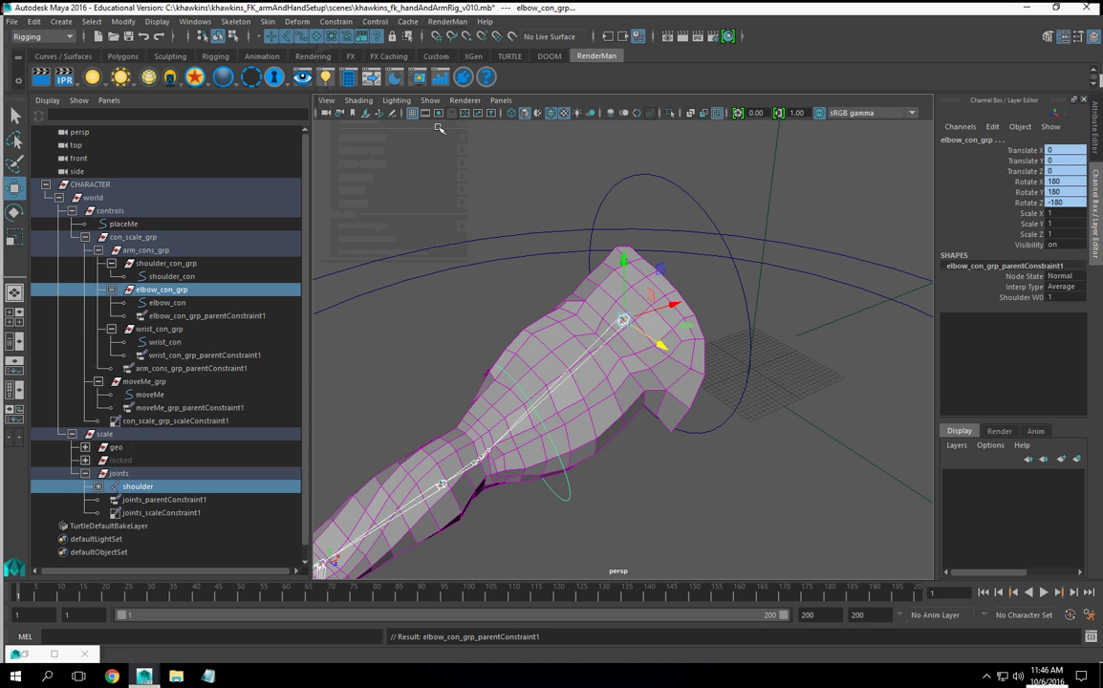
# Test the new constraint by rotating shoulder_con in Y and X, undoing each rotation
pyautogui.scroll(-5, 692, 315)
pyautogui.keyDown('alt'); pyautogui.moveTo(692, 315); pyautogui.dragTo(683, 378); pyautogui.keyUp('alt')
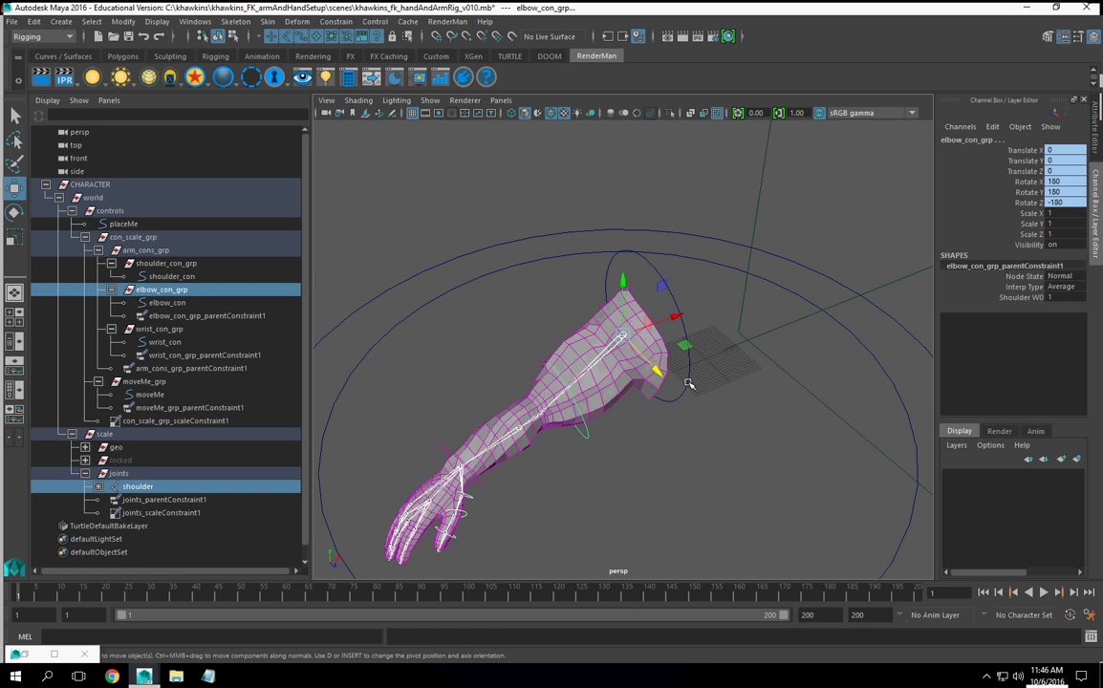
pyautogui.click(688, 383)
pyautogui.press('f')
pyautogui.click(1024, 161)
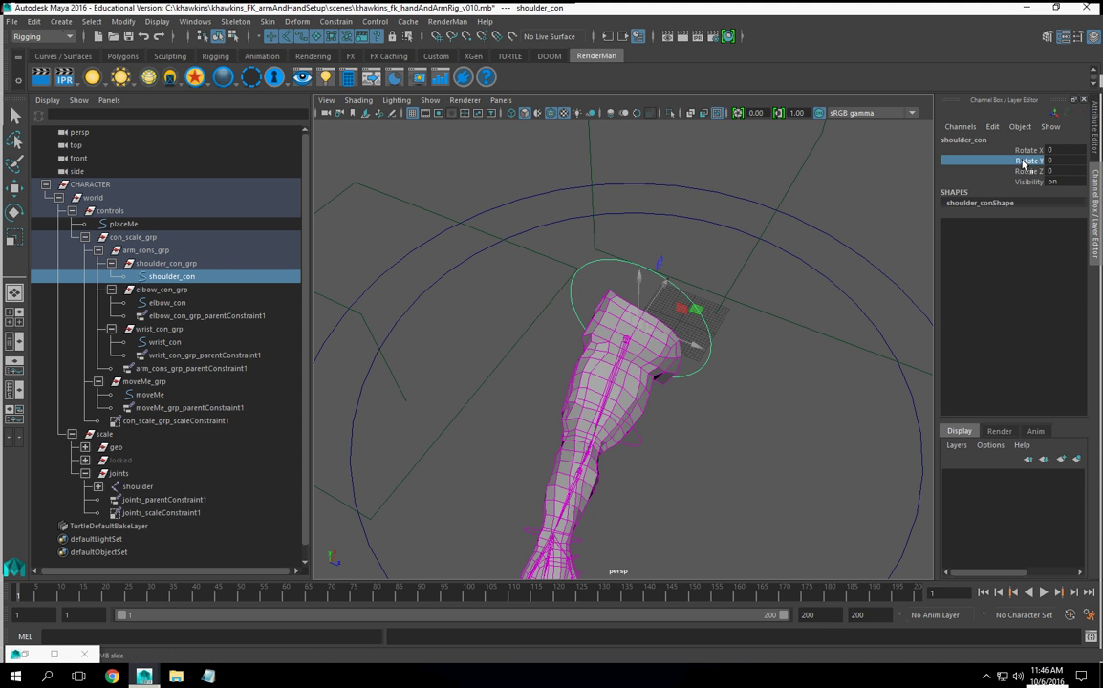
pyautogui.moveTo(576, 251); pyautogui.dragTo(741, 264, button='middle')
pyautogui.moveTo(705, 265)
pyautogui.mouseDown(button='middle')
pyautogui.moveTo(736, 285)
pyautogui.moveTo(770, 284)
pyautogui.moveTo(697, 286)
pyautogui.mouseUp(button='middle')
pyautogui.hotkey('ctrl', 'z')
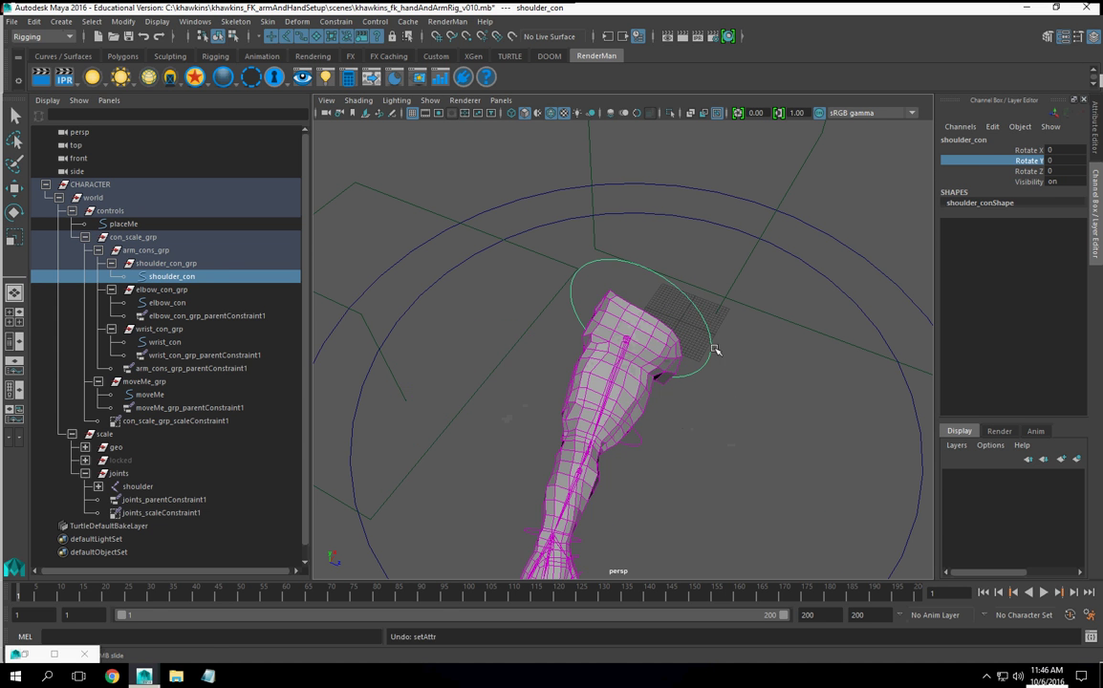
pyautogui.keyDown('alt'); pyautogui.moveTo(714, 350); pyautogui.dragTo(771, 269); pyautogui.keyUp('alt')
pyautogui.click(1030, 150)
pyautogui.moveTo(707, 251); pyautogui.dragTo(722, 339, button='middle')
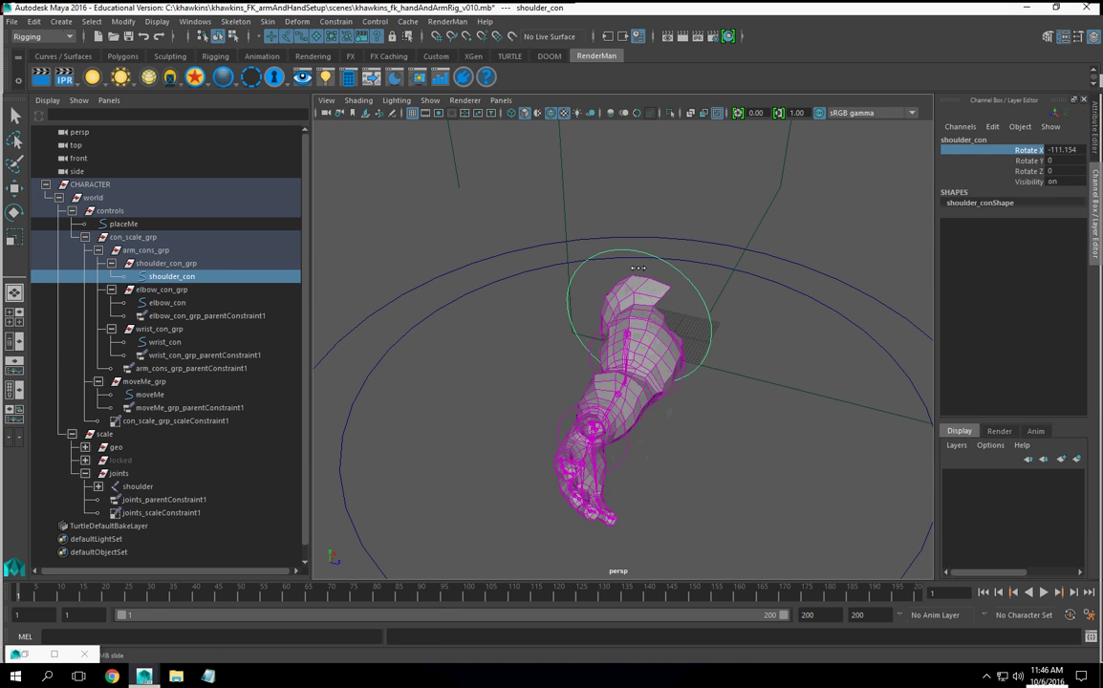
pyautogui.hotkey('ctrl', 'z')
# Test moving the whole rig with the moveMe and placeMe controls, undoing each move
pyautogui.keyDown('alt'); pyautogui.moveTo(722, 340); pyautogui.dragTo(625, 512); pyautogui.keyUp('alt')
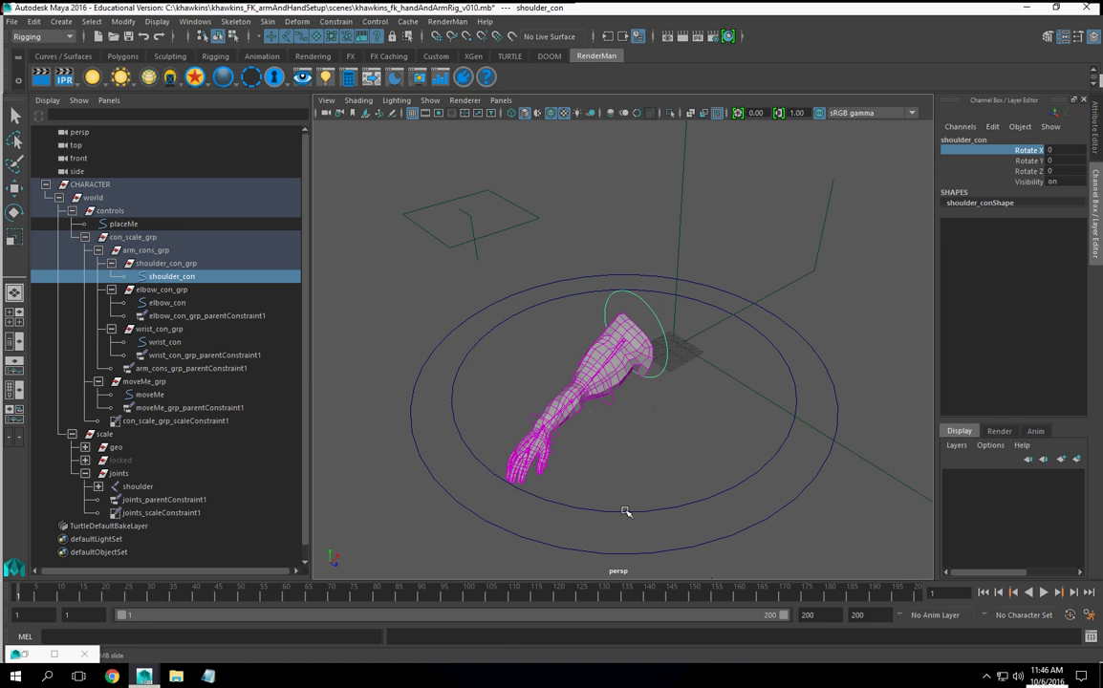
pyautogui.click(623, 512)
pyautogui.press('w')
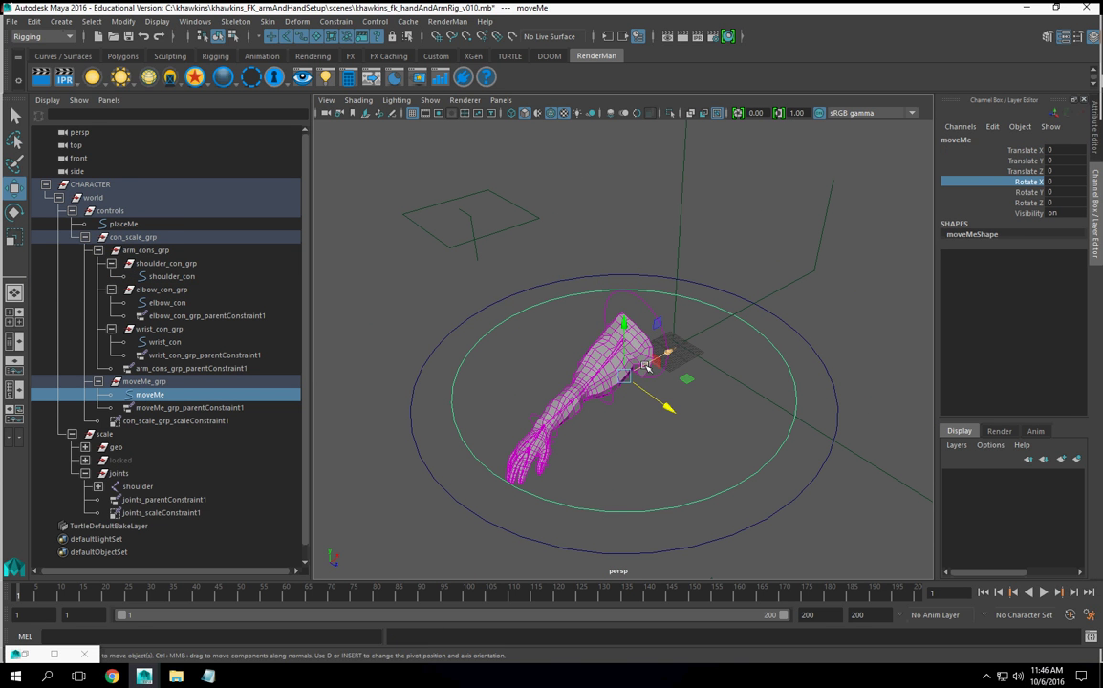
pyautogui.moveTo(625, 376); pyautogui.dragTo(612, 333)
pyautogui.hotkey('ctrl', 'z')
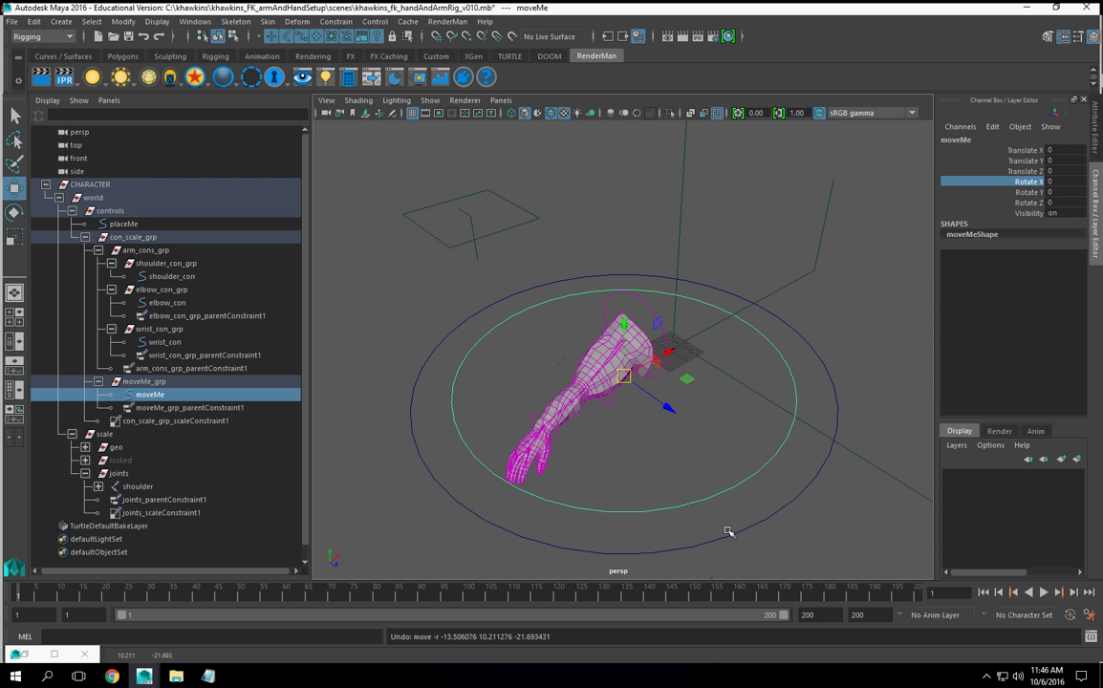
pyautogui.click(728, 542)
pyautogui.moveTo(659, 386)
pyautogui.mouseDown()
pyautogui.moveTo(664, 406)
pyautogui.moveTo(643, 392)
pyautogui.mouseUp()
pyautogui.hotkey('ctrl', 'z')
# Lock and hide the translate, rotate and scale channels of elbow_con_grp
pyautogui.press('f')
pyautogui.keyDown('alt'); pyautogui.moveTo(623, 455); pyautogui.dragTo(683, 430); pyautogui.keyUp('alt')
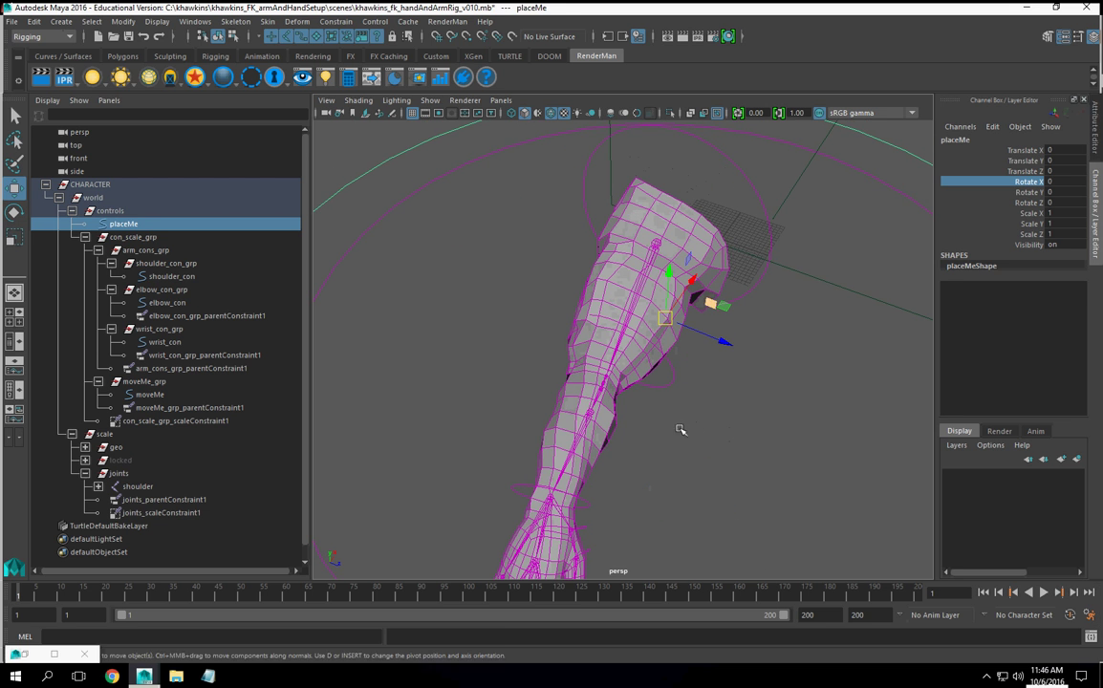
pyautogui.click(161, 289)
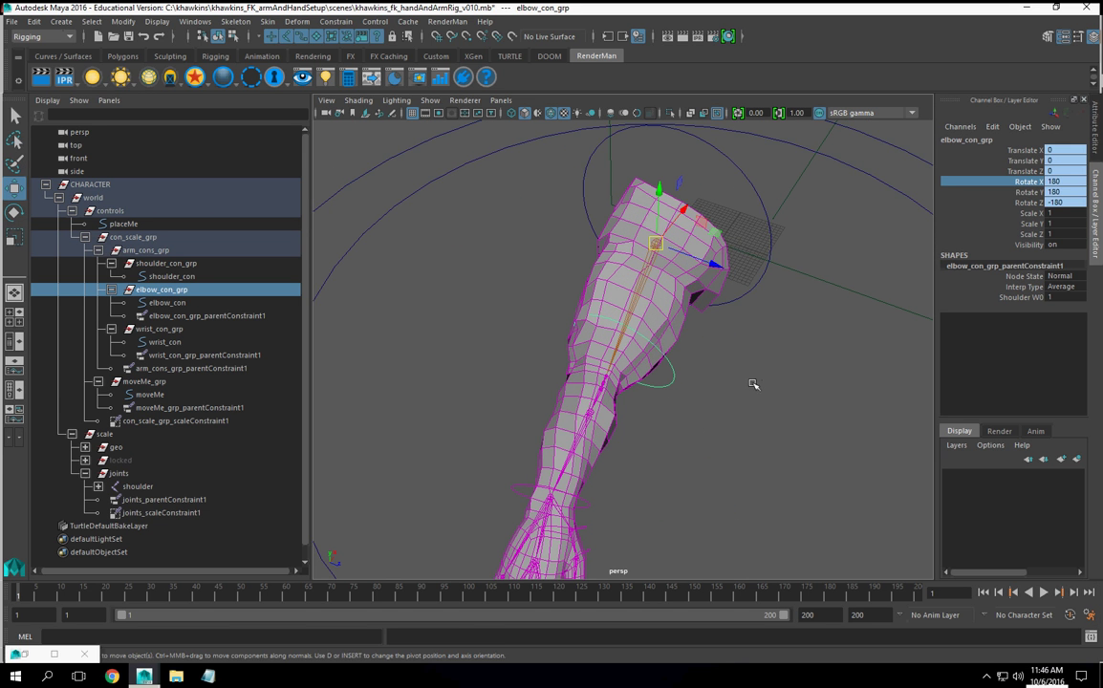
pyautogui.keyDown('alt'); pyautogui.moveTo(754, 381); pyautogui.dragTo(803, 363); pyautogui.keyUp('alt')
pyautogui.moveTo(1044, 153); pyautogui.dragTo(1028, 234)
pyautogui.rightClick(1028, 234)
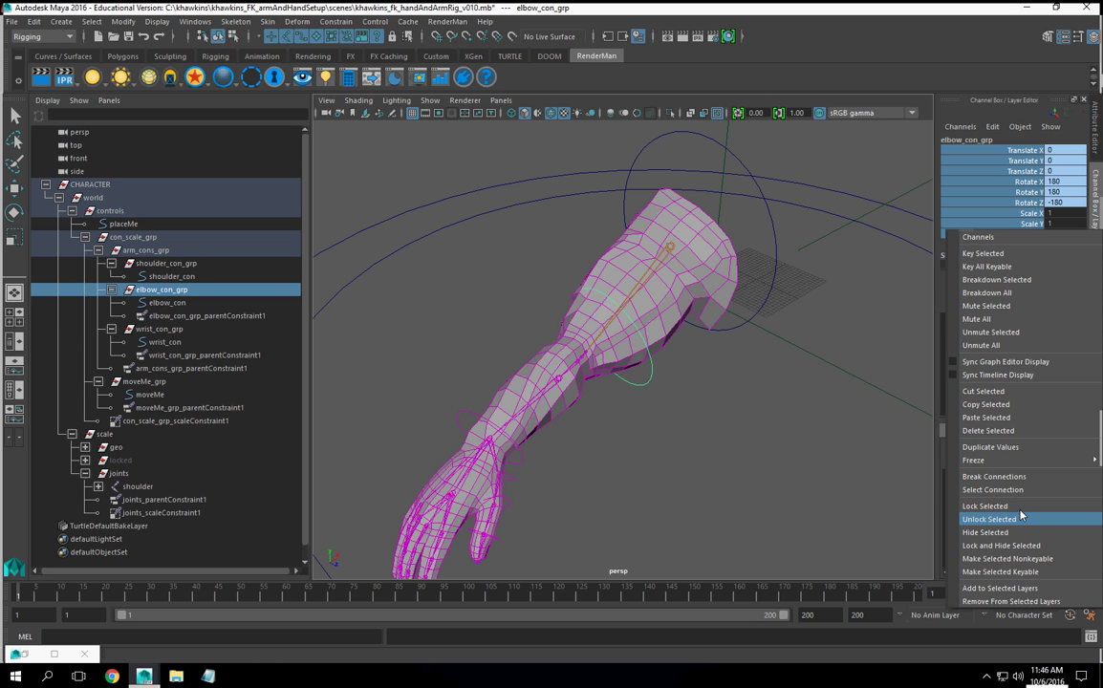
pyautogui.click(1016, 546)
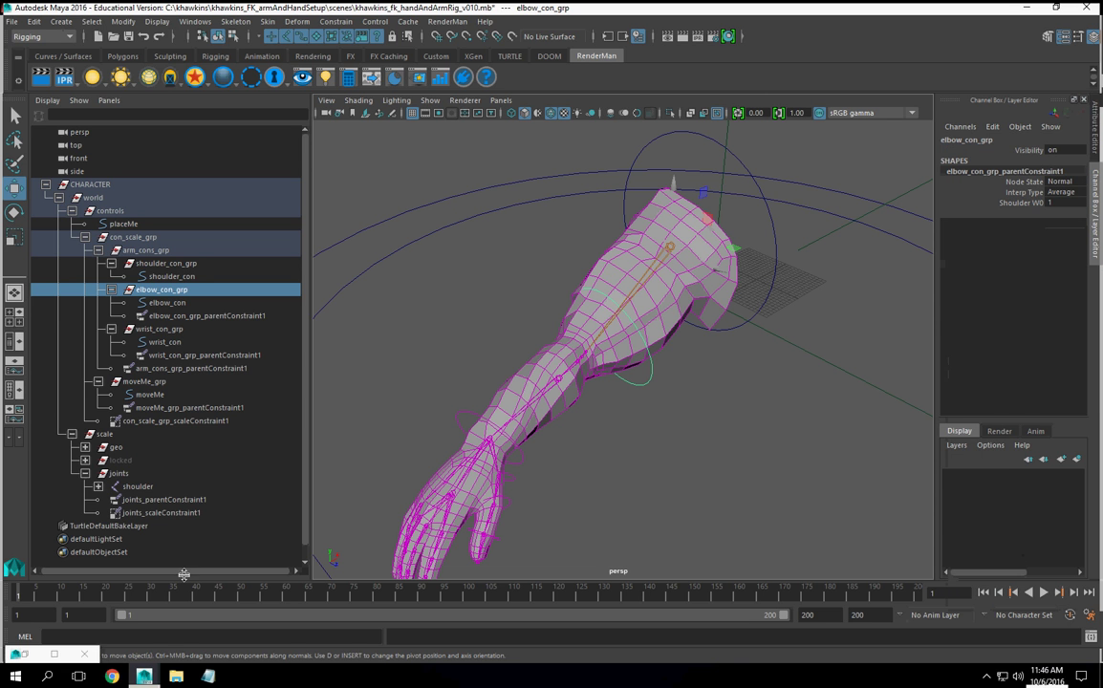
# Collapse the entire CHARACTER hierarchy, including its arm controls, scale, controls and world groups
pyautogui.click(112, 289)
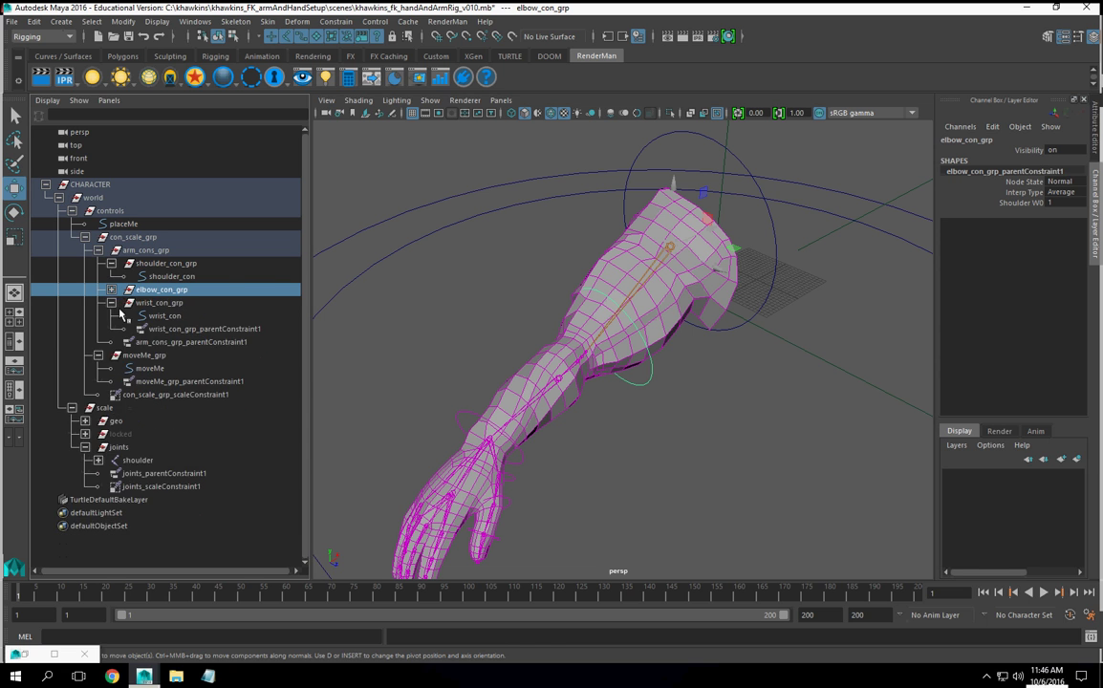
pyautogui.click(111, 302)
pyautogui.click(98, 250)
pyautogui.click(86, 236)
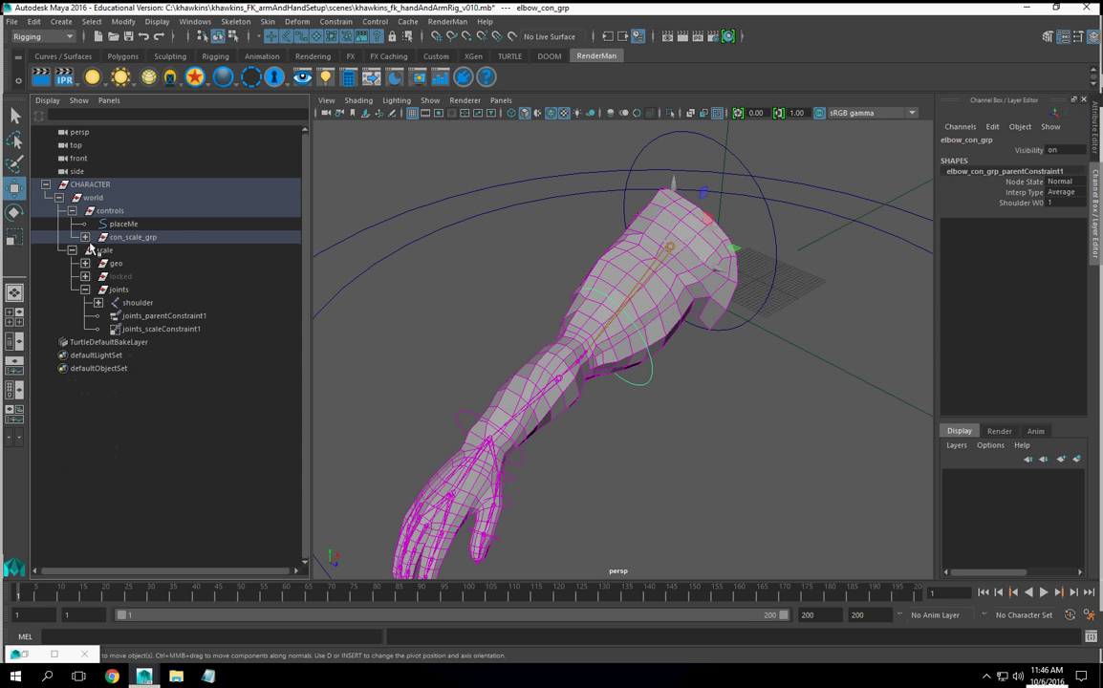
pyautogui.click(72, 250)
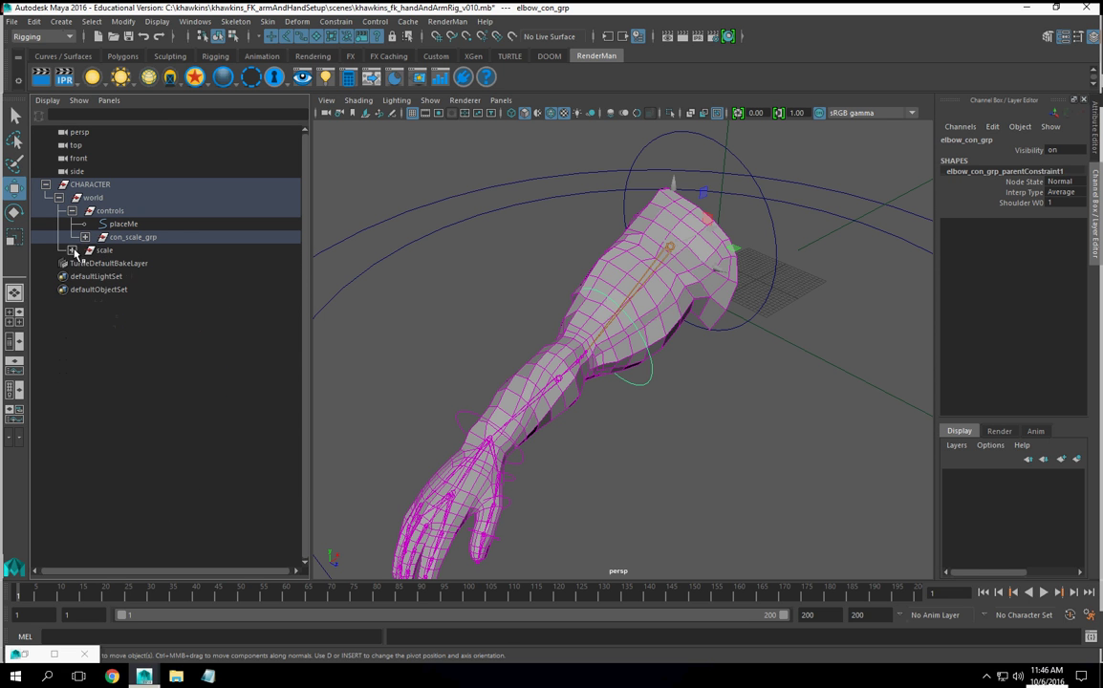
pyautogui.click(71, 211)
pyautogui.click(58, 197)
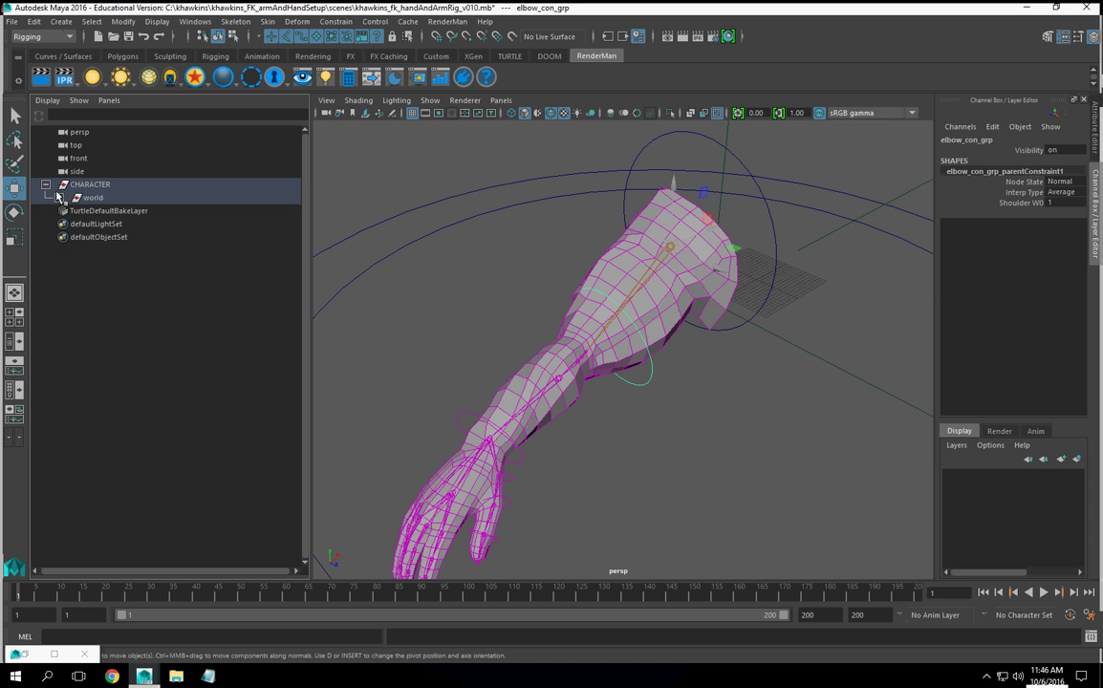
pyautogui.click(45, 184)
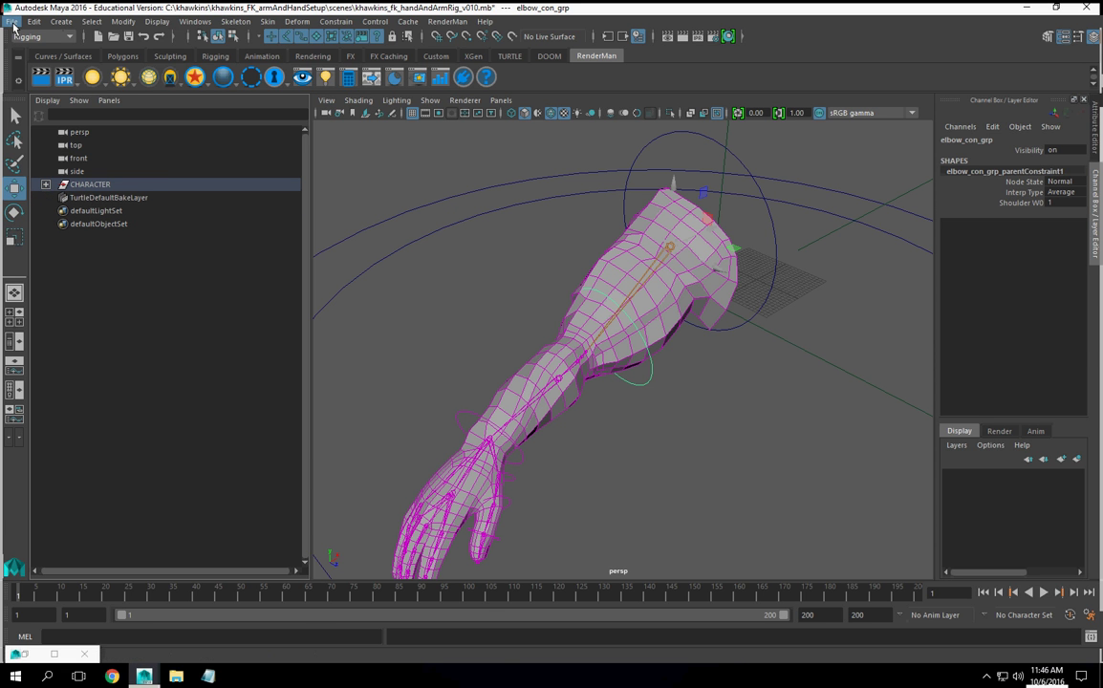
# Save the scene as a new Maya Binary version with the suffix v011
pyautogui.click(12, 22)
pyautogui.click(56, 92)
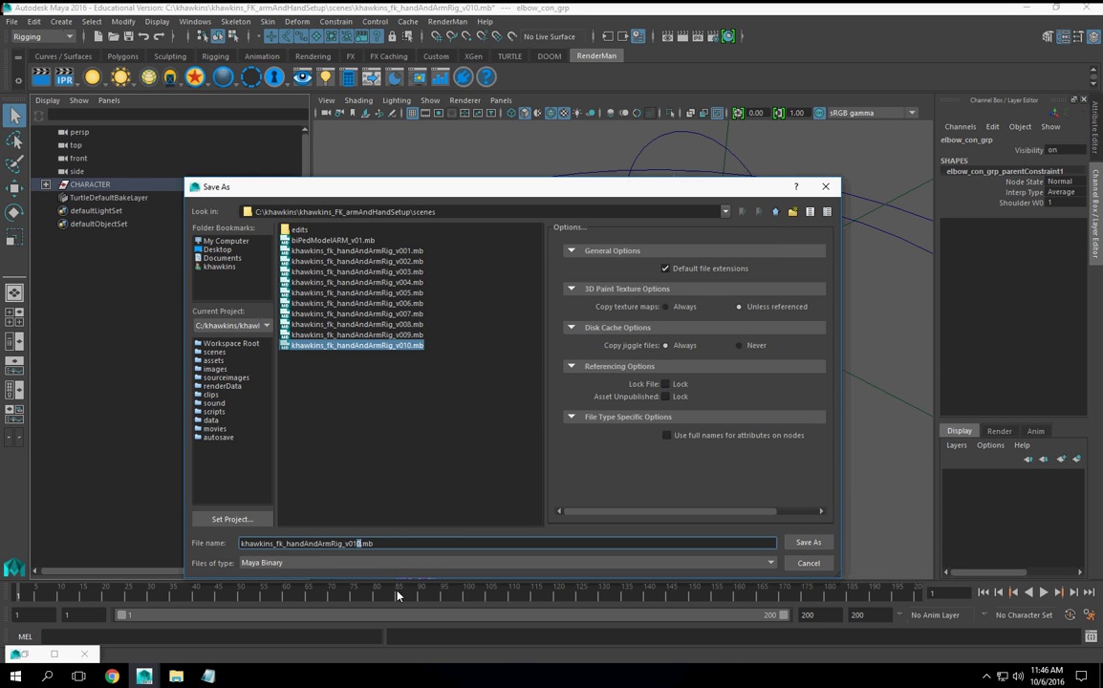
pyautogui.write('1')
pyautogui.press('Return')
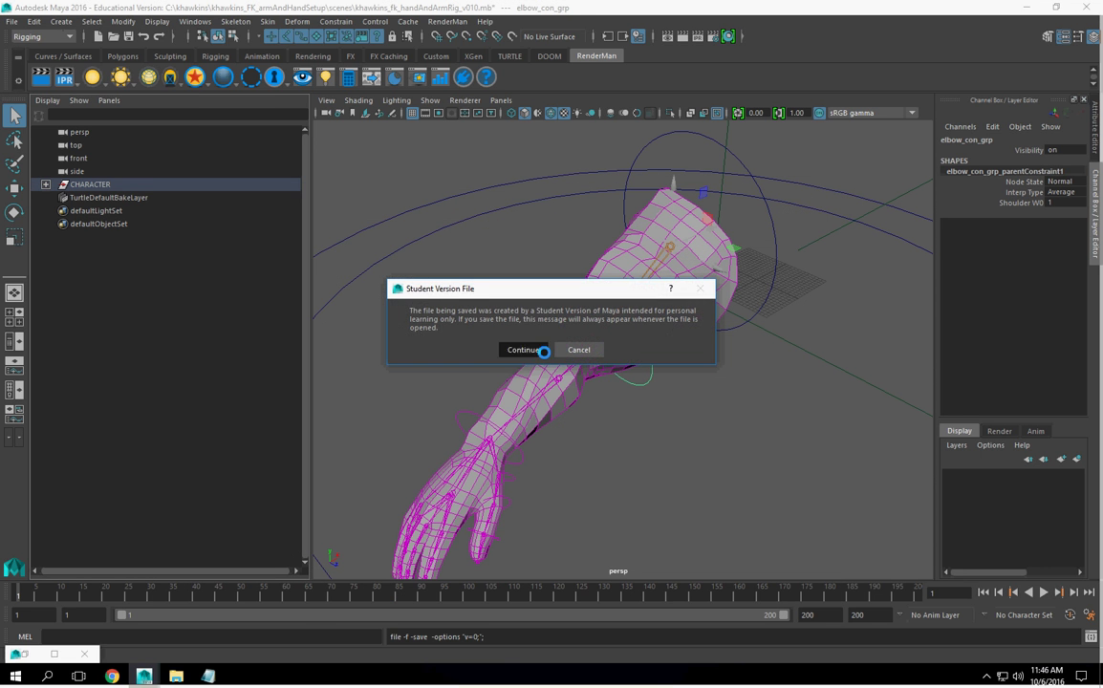
pyautogui.click(523, 350)
# Save another copy of the scene with Final in place of the version number in the file name
pyautogui.click(12, 22)
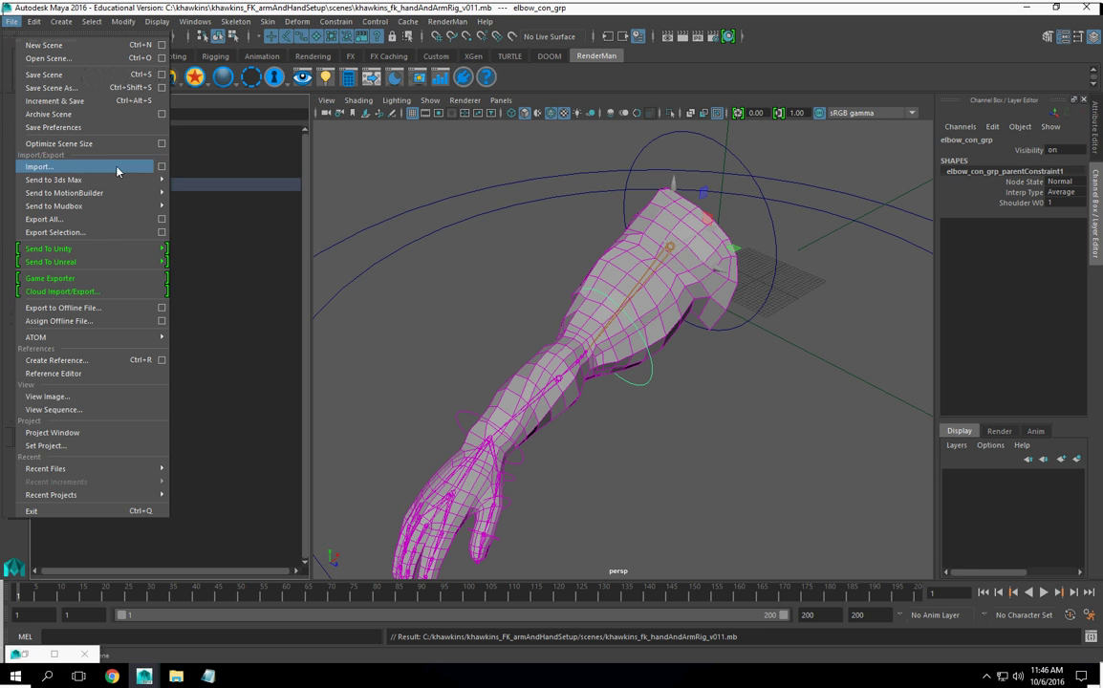
pyautogui.click(53, 87)
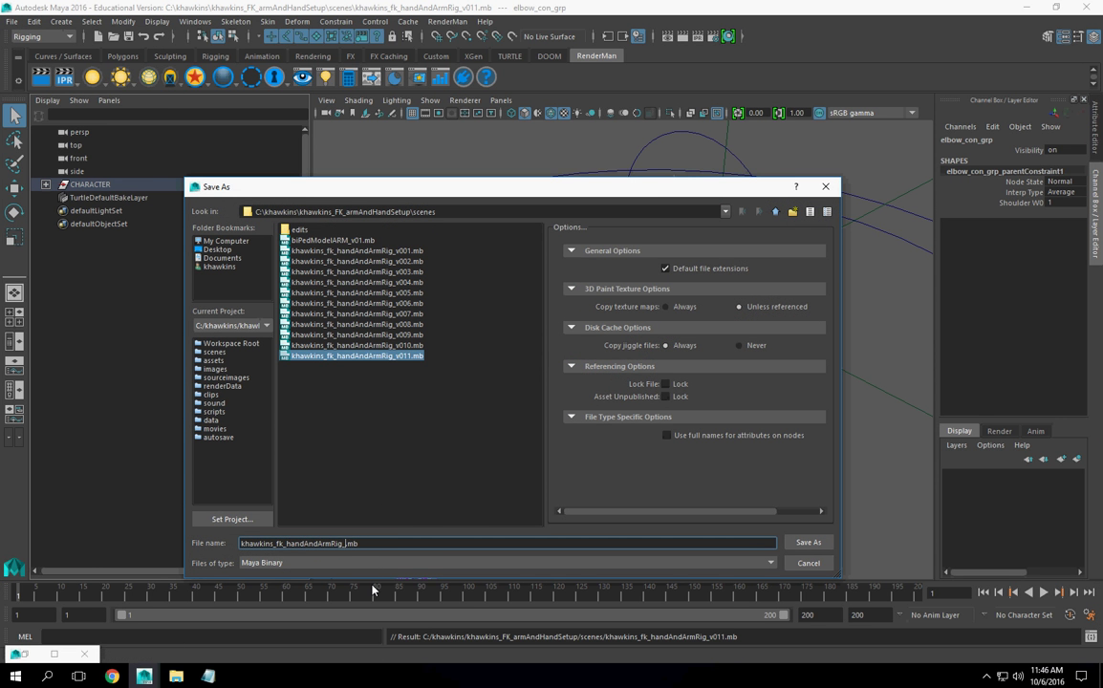
pyautogui.press('Return')
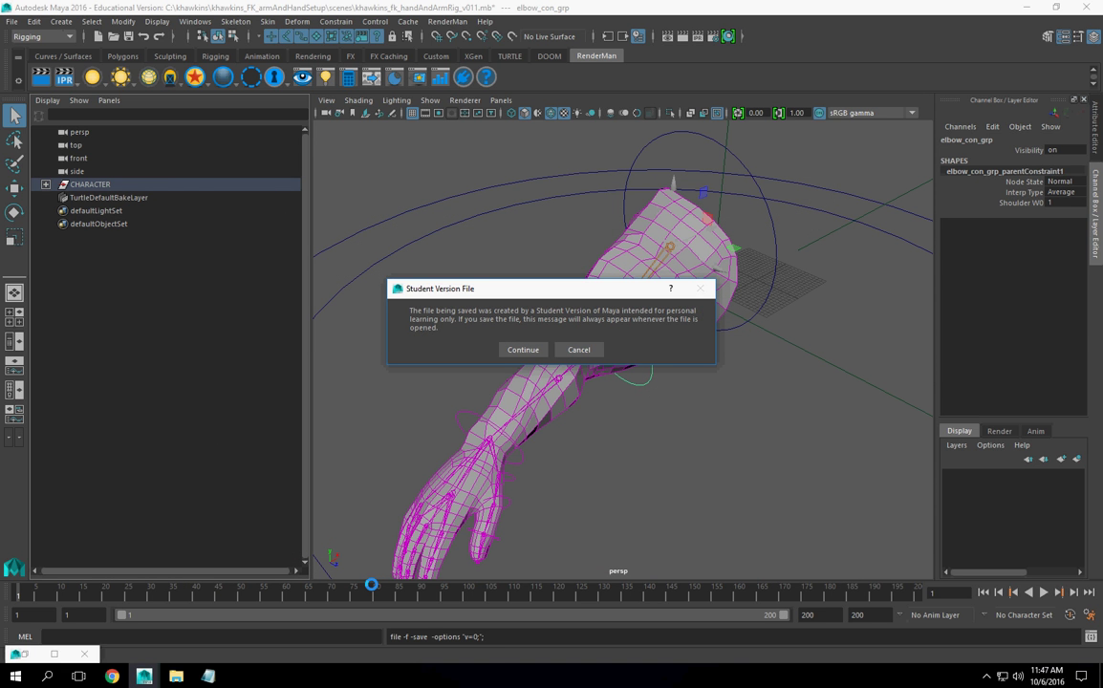
pyautogui.click(531, 351)
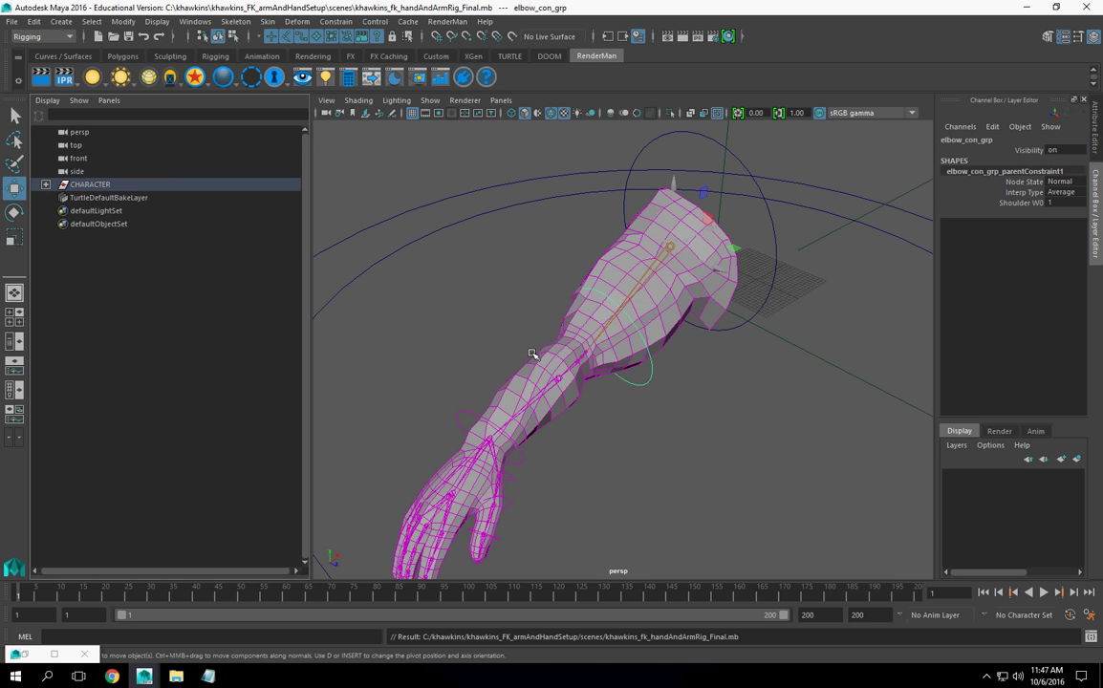